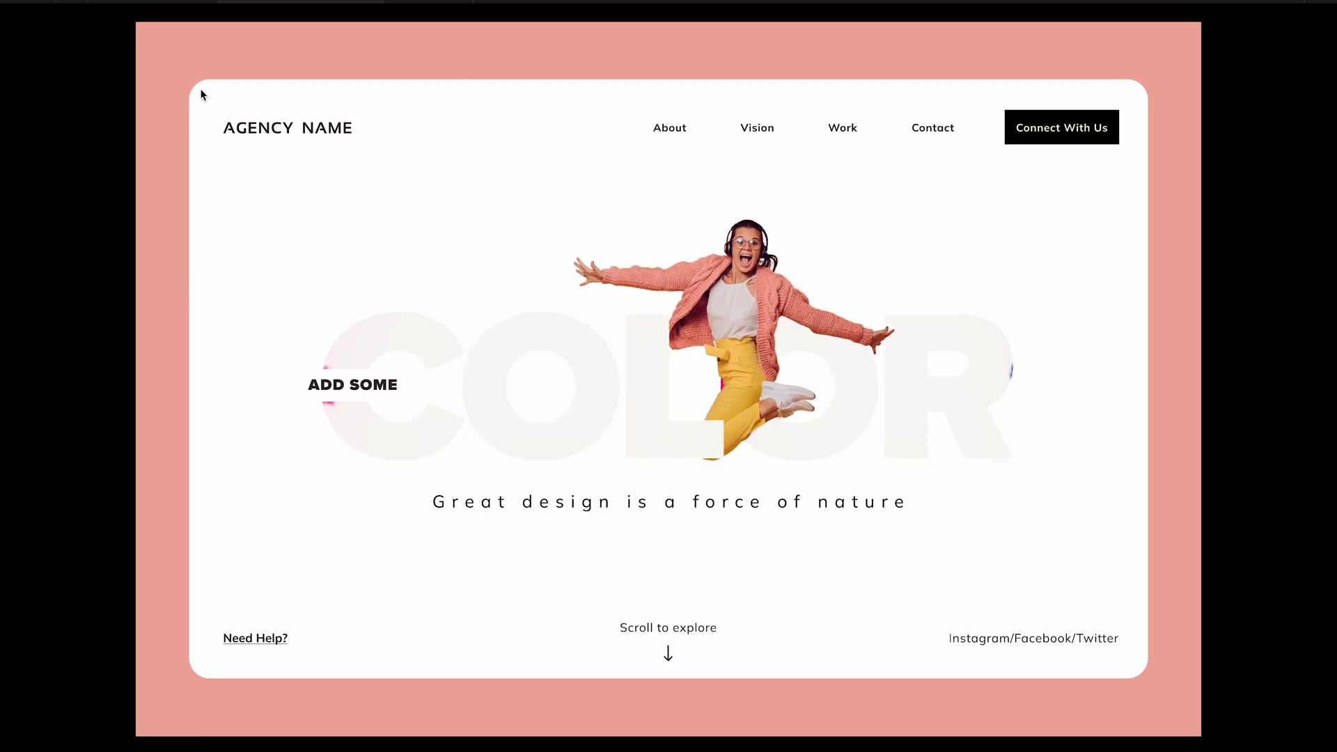
Select all the loose text layers and list the Frame tool's desktop size presets.
{"action": "left_click", "coordinate": [459, 21]}
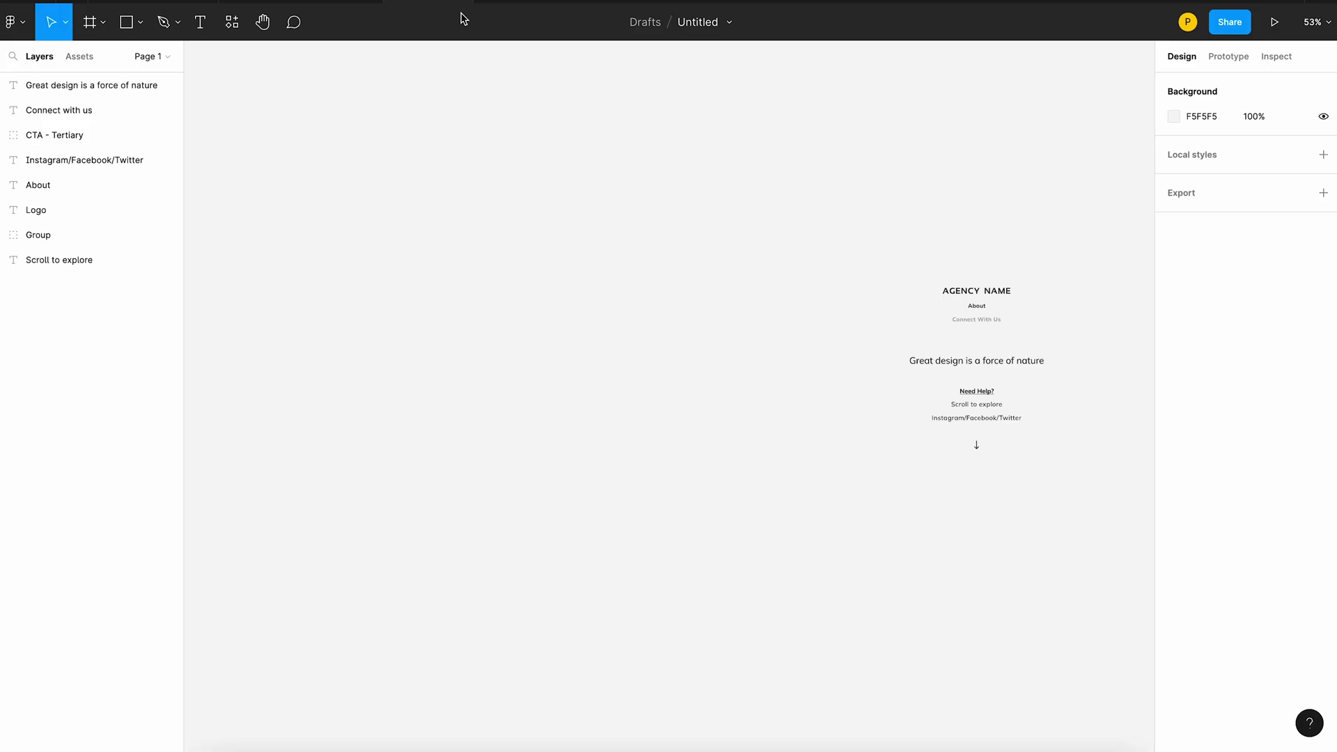
{"action": "left_click_drag", "start_coordinate": [836, 183], "coordinate": [1118, 528]}
{"action": "scroll", "coordinate": [1087, 373], "scroll_direction": "up", "scroll_amount": 5}
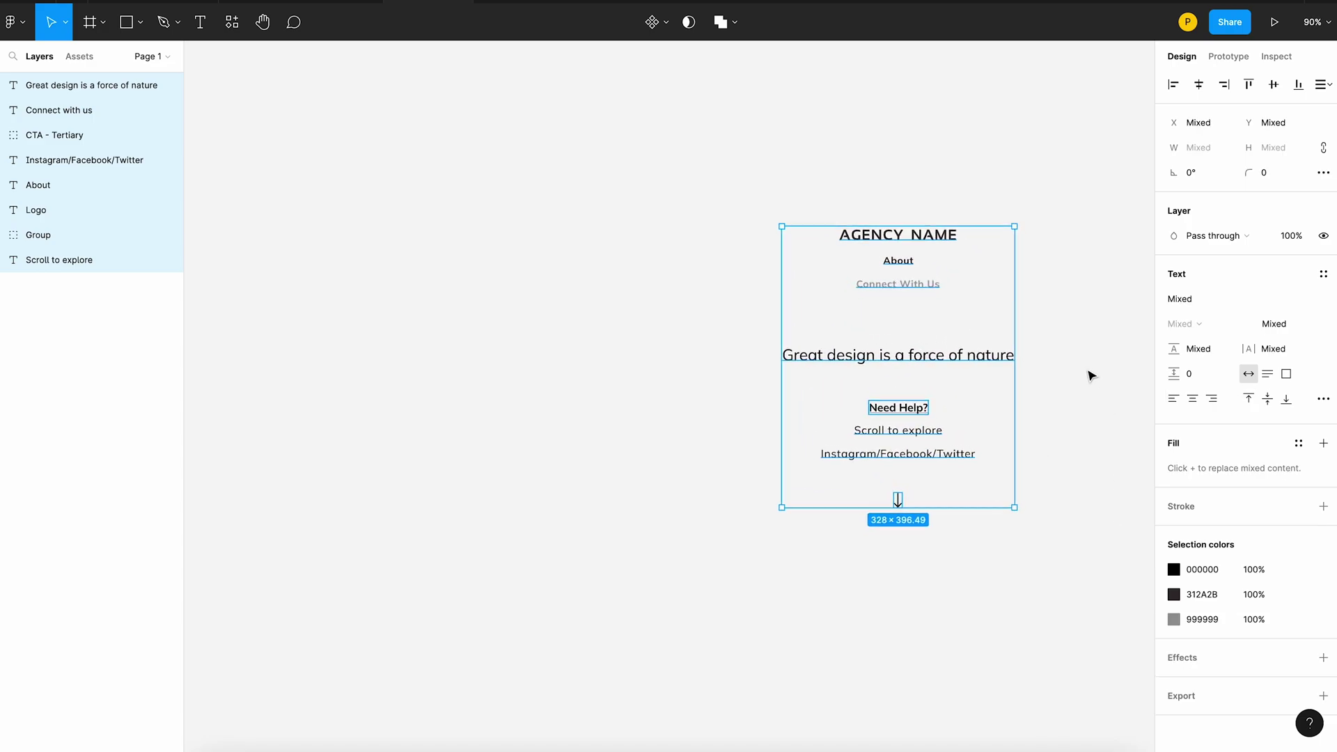
{"action": "scroll", "coordinate": [550, 314], "scroll_direction": "down", "scroll_amount": 3}
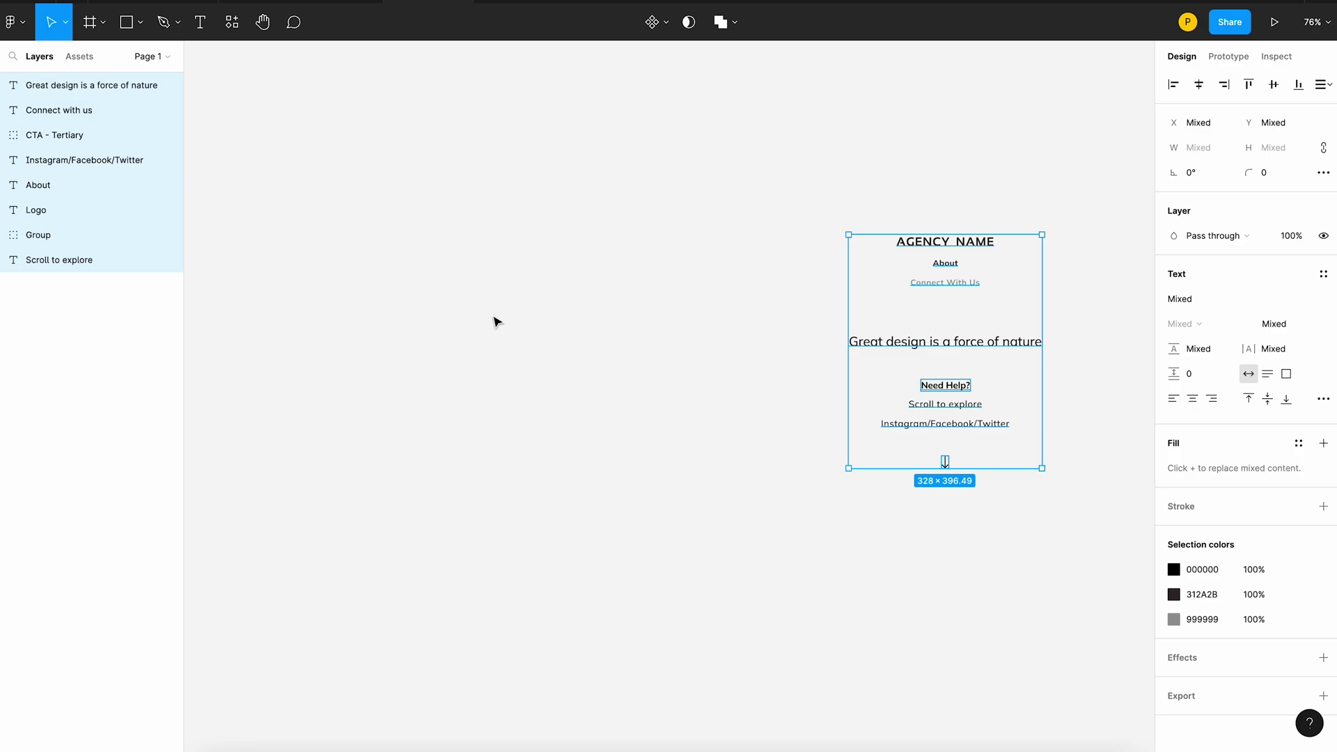
{"action": "key", "text": "f"}
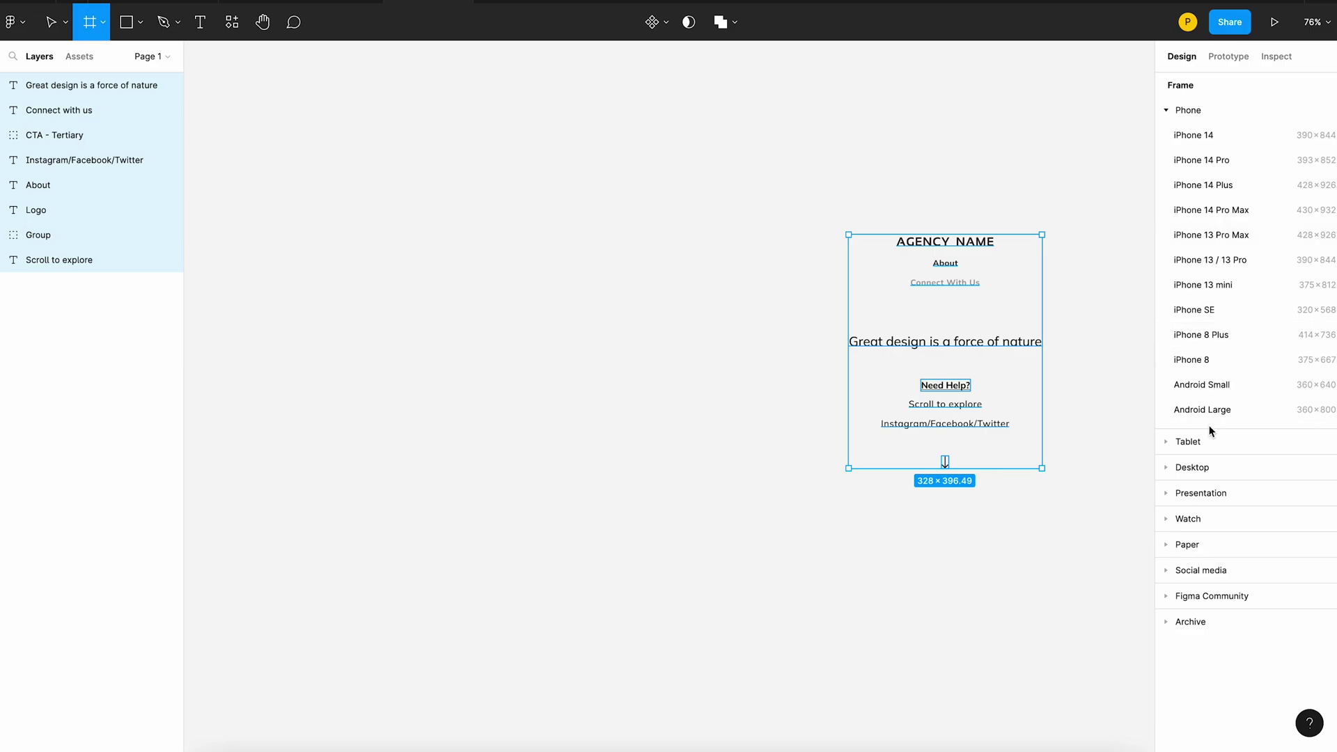
{"action": "left_click", "coordinate": [1192, 467]}
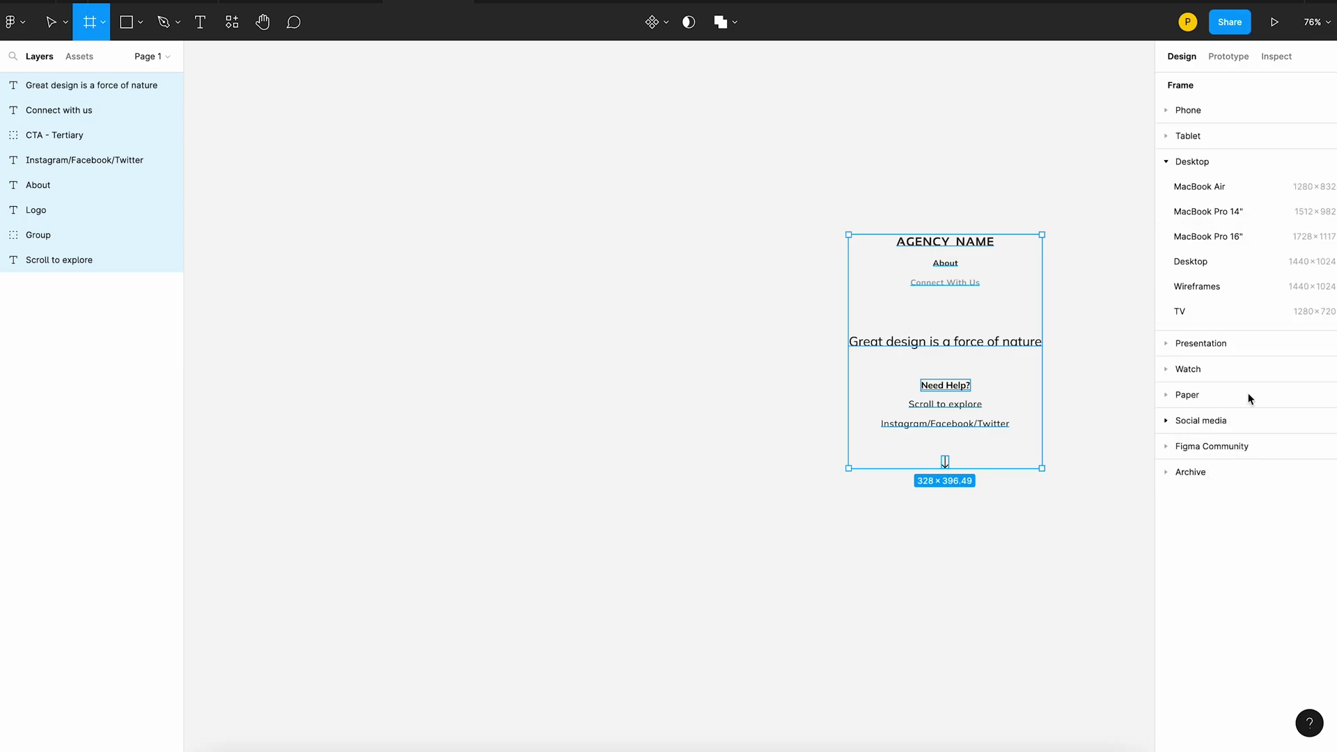
Create a MacBook Pro 14" frame and resize it to 1366×920.
{"action": "left_click", "coordinate": [1247, 214]}
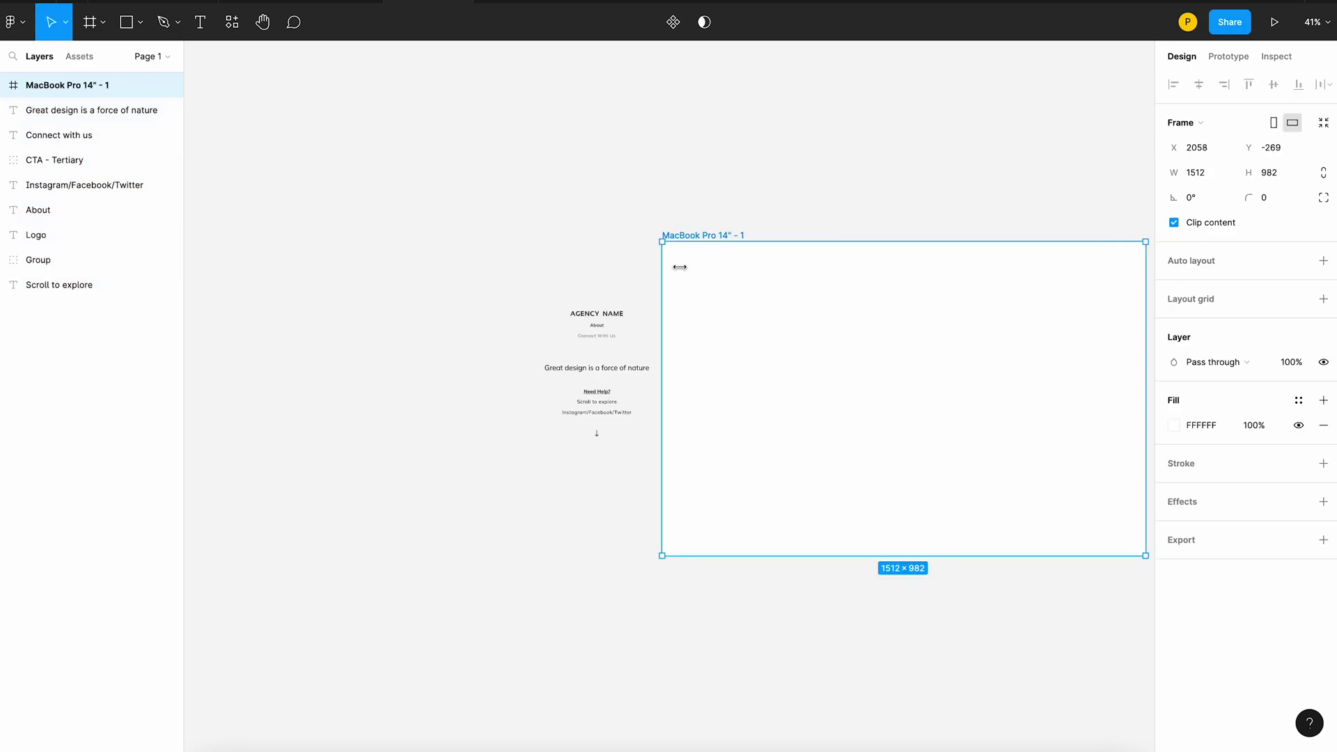
{"action": "type", "text": "1"}
{"action": "type", "text": "366"}
{"action": "left_click", "coordinate": [1275, 183]}
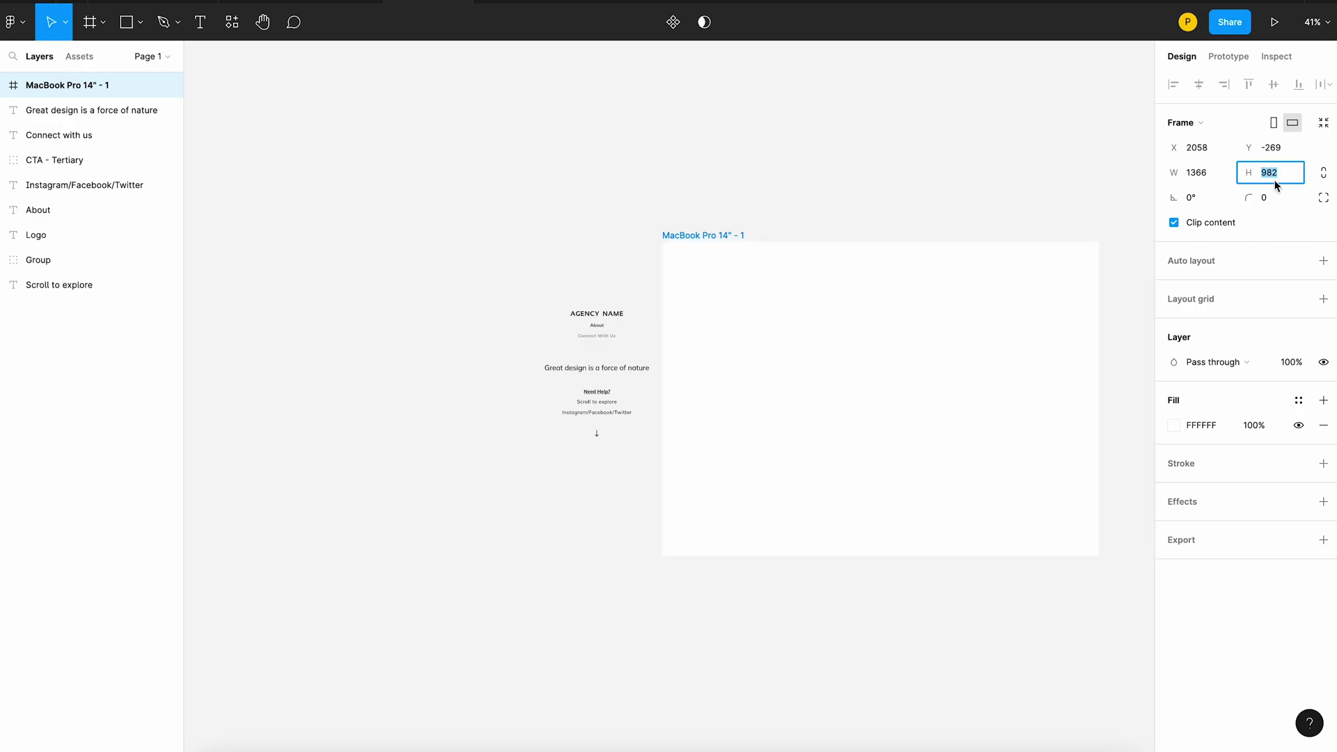
{"action": "type", "text": "8"}
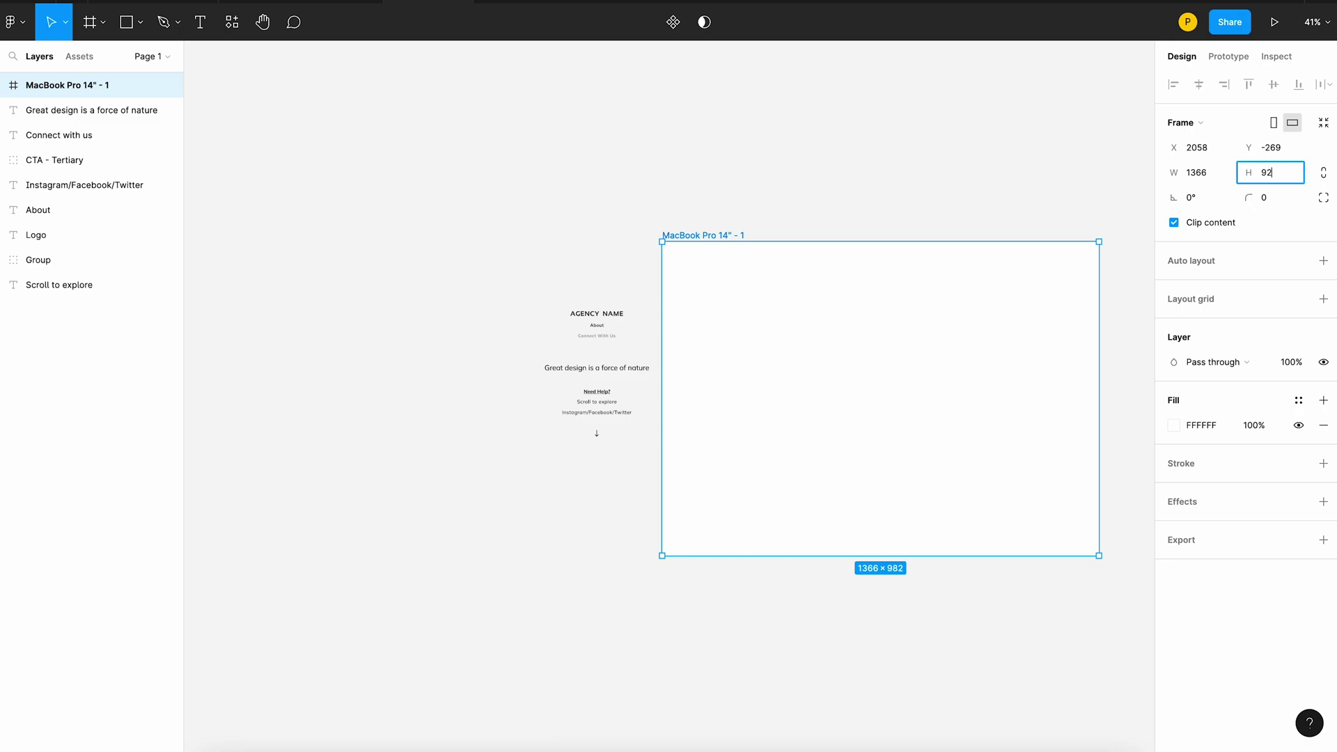
{"action": "key", "text": "Return"}
Move the frame beside the texts and place all the text layers inside it.
{"action": "left_click", "coordinate": [690, 212]}
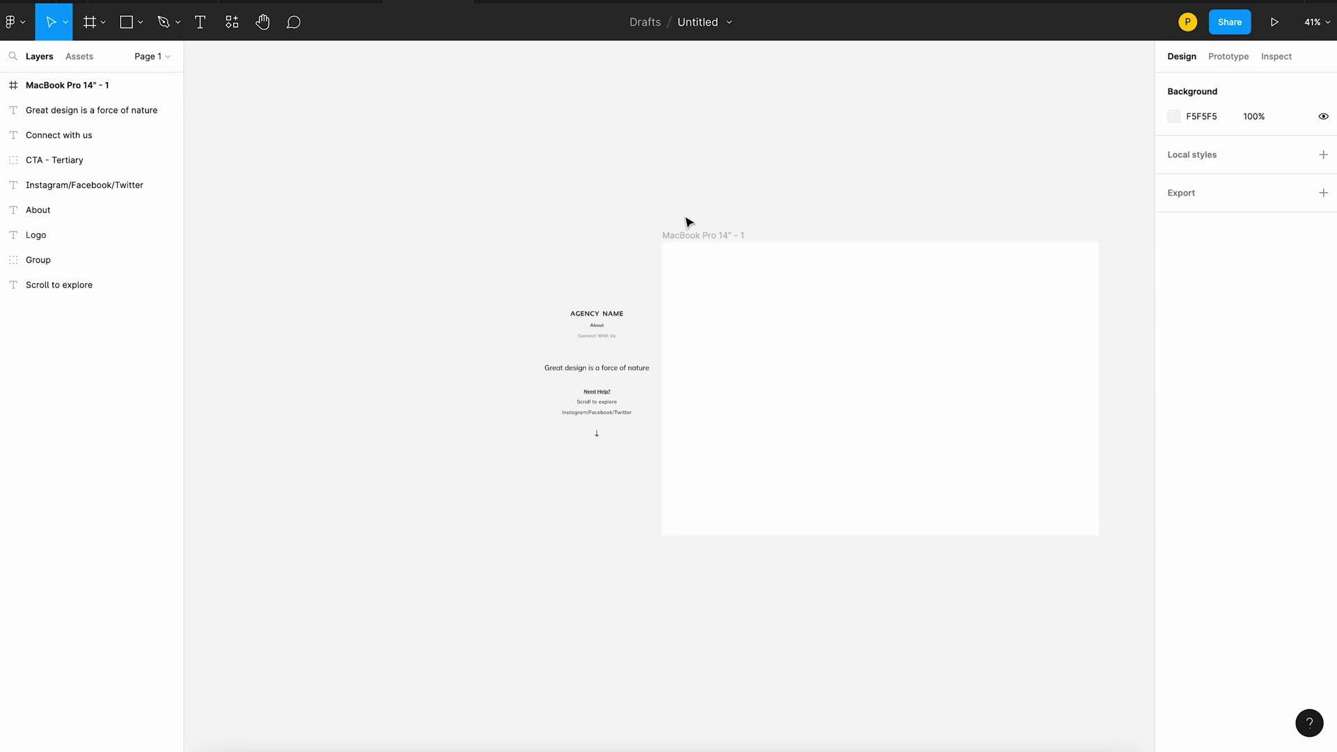
{"action": "scroll", "coordinate": [711, 220], "scroll_direction": "down", "scroll_amount": 5}
{"action": "mouse_move", "coordinate": [713, 226]}
{"action": "left_mouse_down"}
{"action": "mouse_move", "coordinate": [341, 221]}
{"action": "mouse_move", "coordinate": [358, 221]}
{"action": "left_mouse_up"}
{"action": "mouse_move", "coordinate": [573, 179]}
{"action": "left_mouse_down"}
{"action": "mouse_move", "coordinate": [648, 304]}
{"action": "mouse_move", "coordinate": [469, 298]}
{"action": "left_mouse_up"}
{"action": "left_click", "coordinate": [567, 283], "text": "shift"}
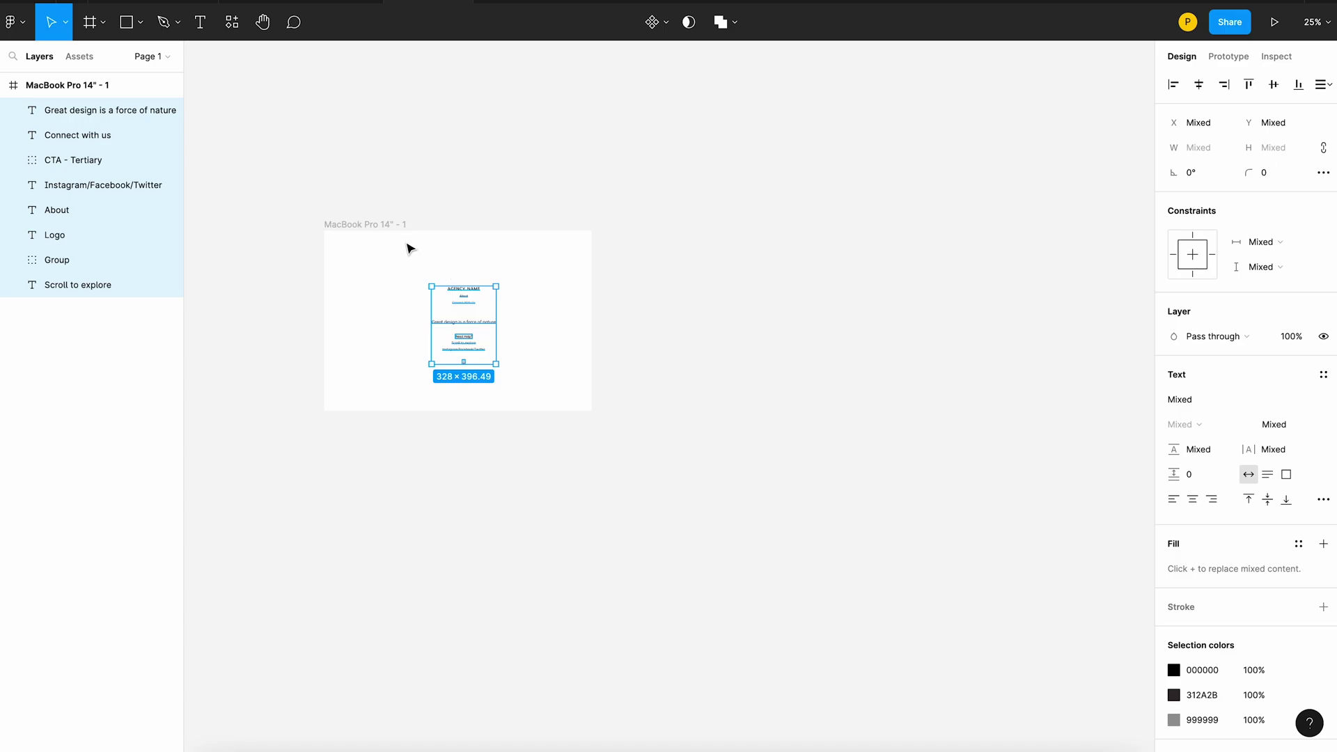
{"action": "scroll", "coordinate": [409, 248], "scroll_direction": "left", "scroll_amount": 3}
{"action": "scroll", "coordinate": [568, 209], "scroll_direction": "up", "scroll_amount": 2}
{"action": "left_click", "coordinate": [578, 191]}
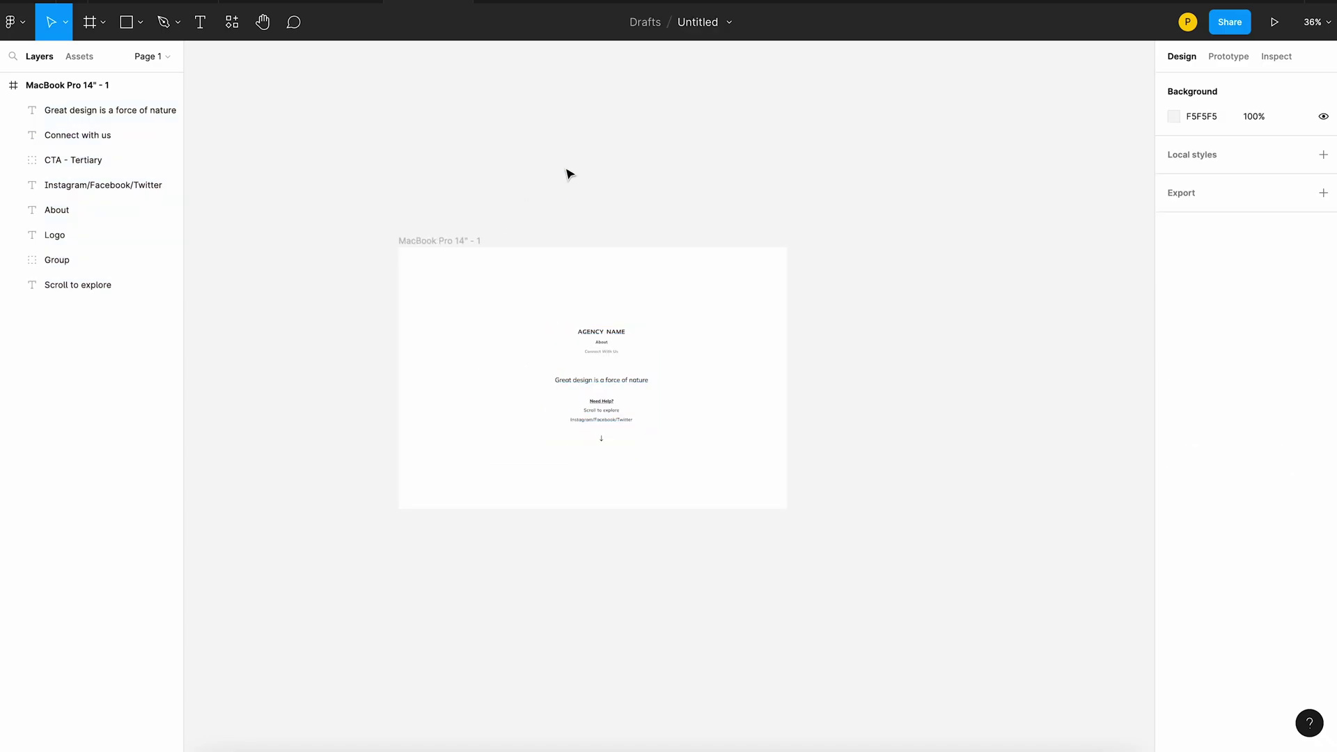
{"action": "scroll", "coordinate": [549, 181], "scroll_direction": "up", "scroll_amount": 2}
{"action": "left_click", "coordinate": [382, 269]}
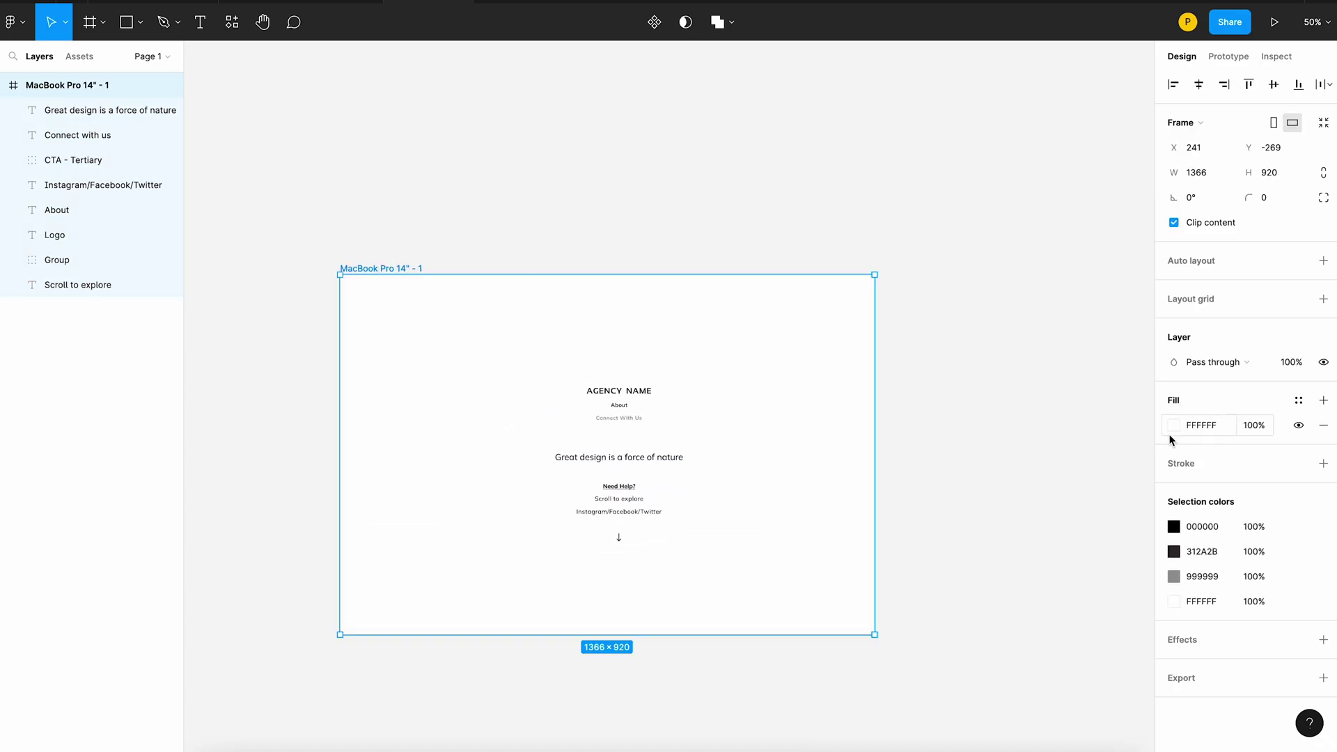
Give the frame a coral red fill.
{"action": "left_click", "coordinate": [1174, 424]}
{"action": "mouse_move", "coordinate": [1053, 383]}
{"action": "left_mouse_down"}
{"action": "mouse_move", "coordinate": [1068, 376]}
{"action": "mouse_move", "coordinate": [1055, 408]}
{"action": "left_mouse_up"}
{"action": "left_click_drag", "start_coordinate": [1030, 571], "coordinate": [1021, 570]}
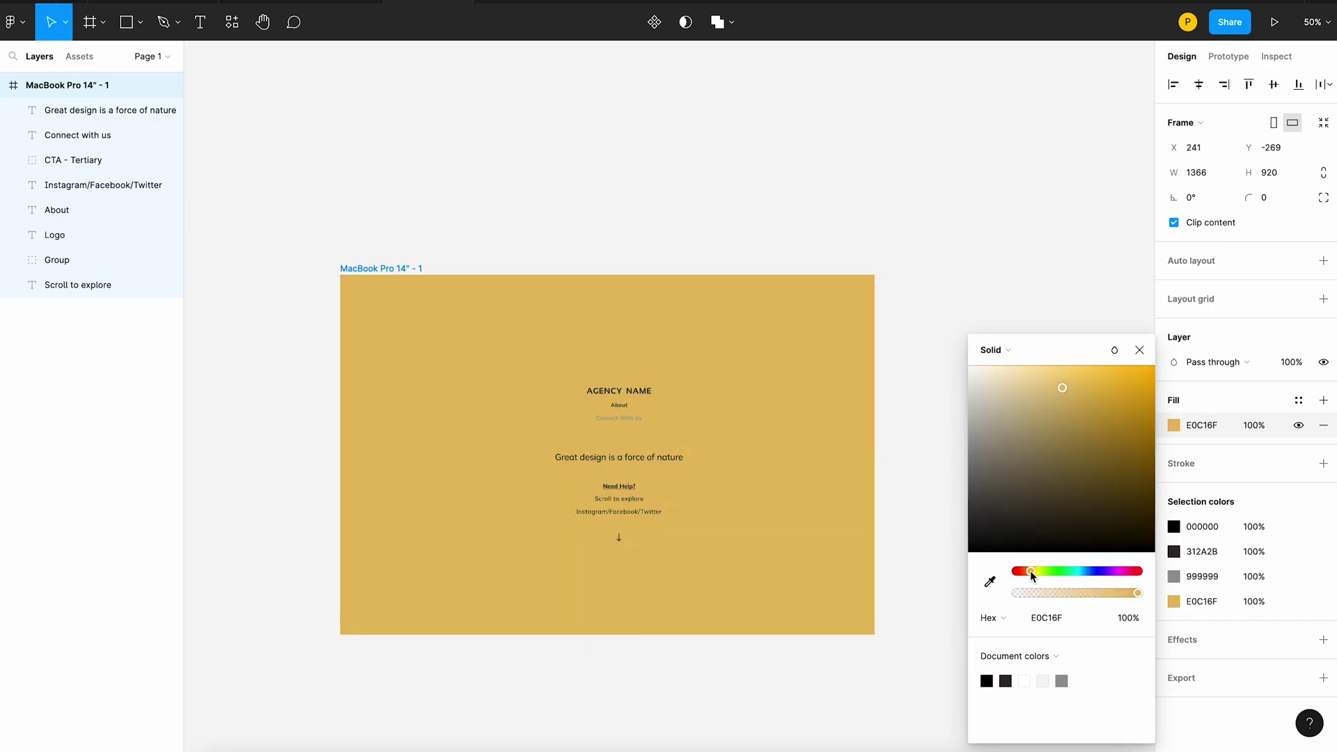
{"action": "left_click", "coordinate": [667, 249]}
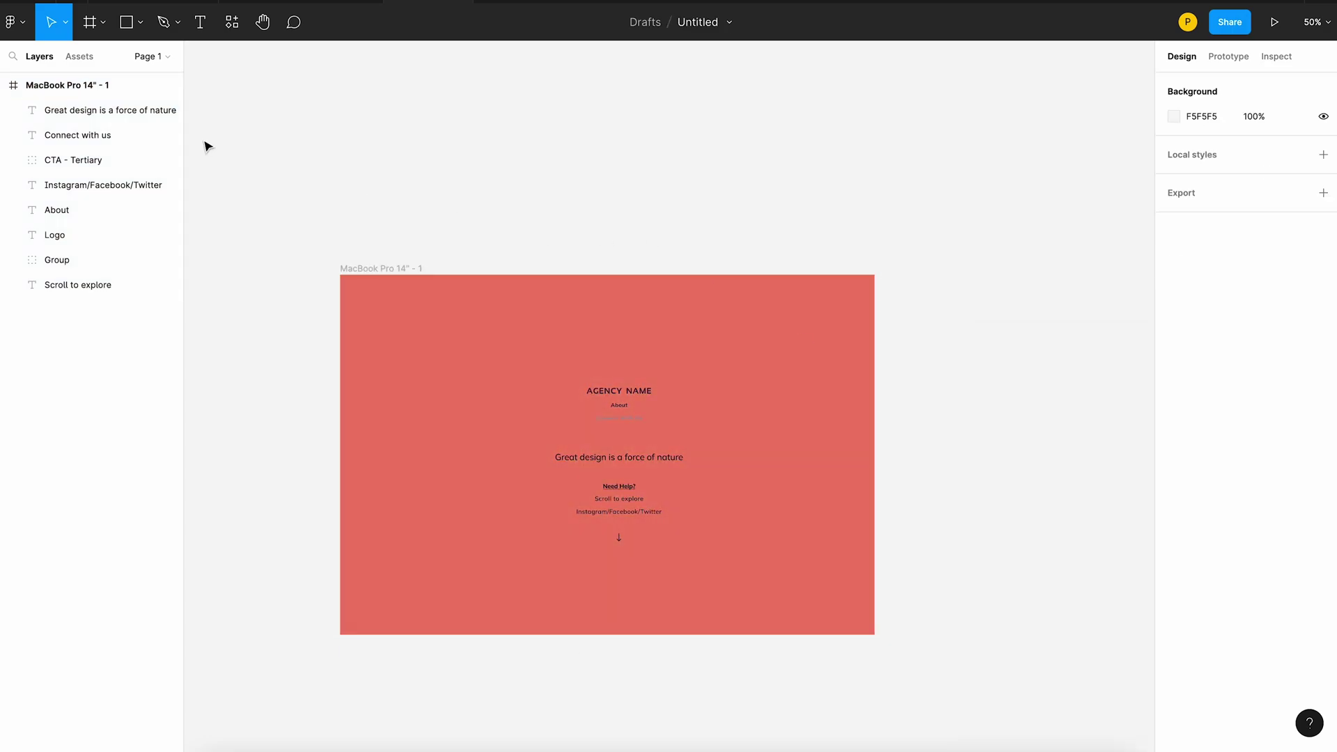
Draw a large rectangle inside the frame, centred horizontally and vertically.
{"action": "left_click", "coordinate": [136, 30]}
{"action": "left_click_drag", "start_coordinate": [367, 300], "coordinate": [839, 610]}
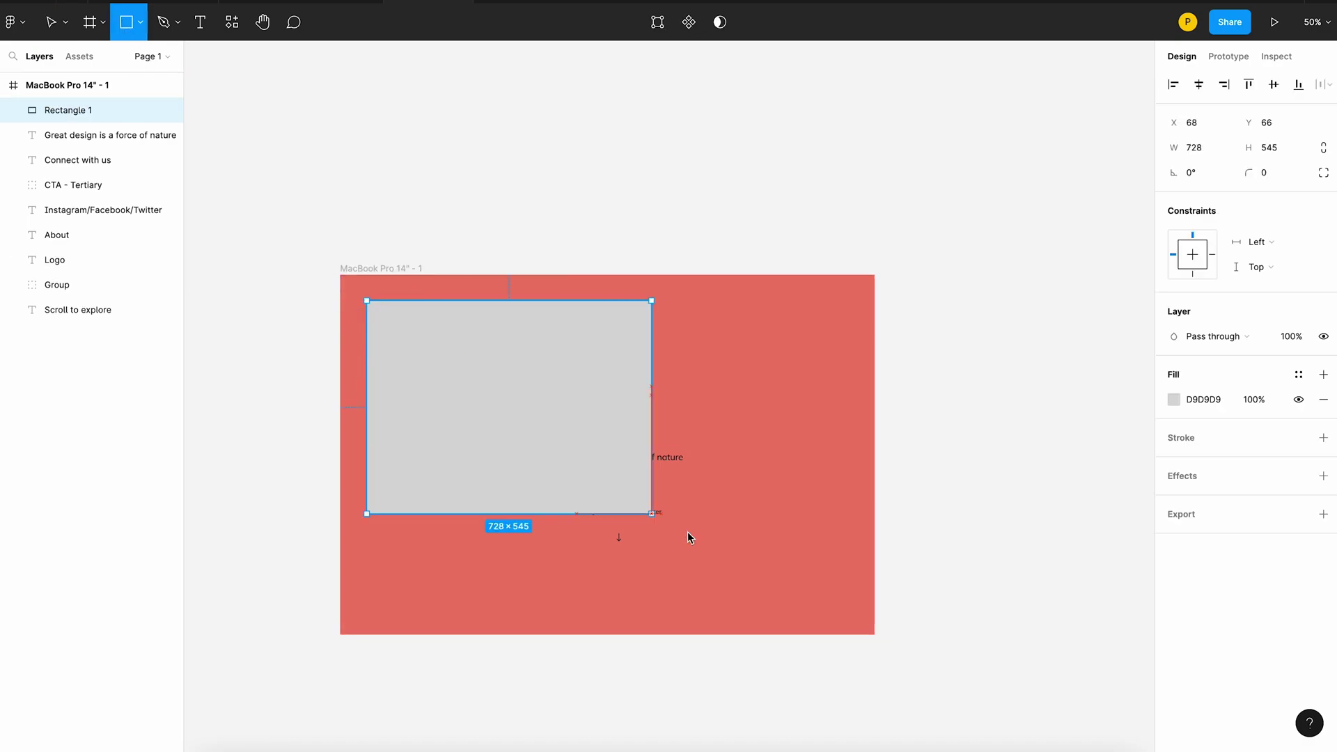
{"action": "left_click", "coordinate": [1204, 86]}
{"action": "left_click", "coordinate": [1274, 84]}
{"action": "left_click", "coordinate": [313, 349]}
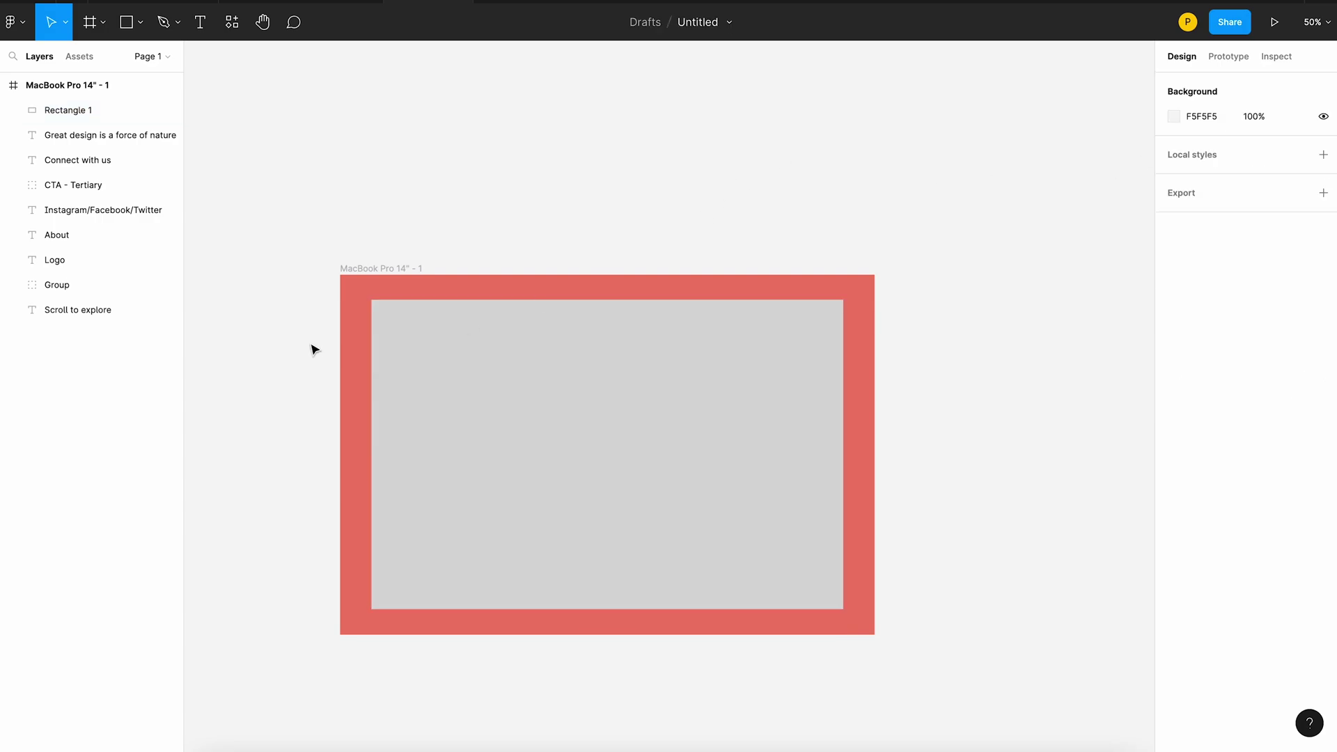
{"action": "left_click", "coordinate": [403, 336]}
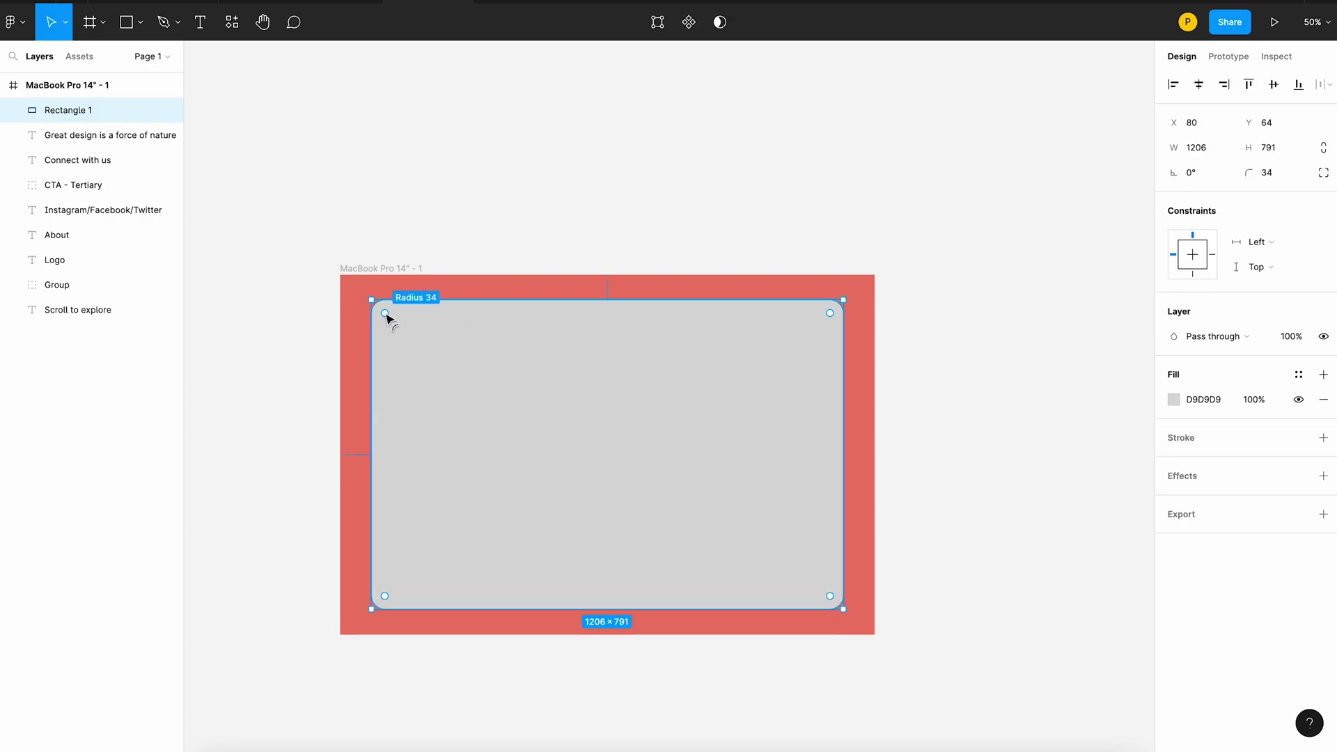
{"action": "left_click", "coordinate": [641, 171]}
{"action": "left_click", "coordinate": [448, 364]}
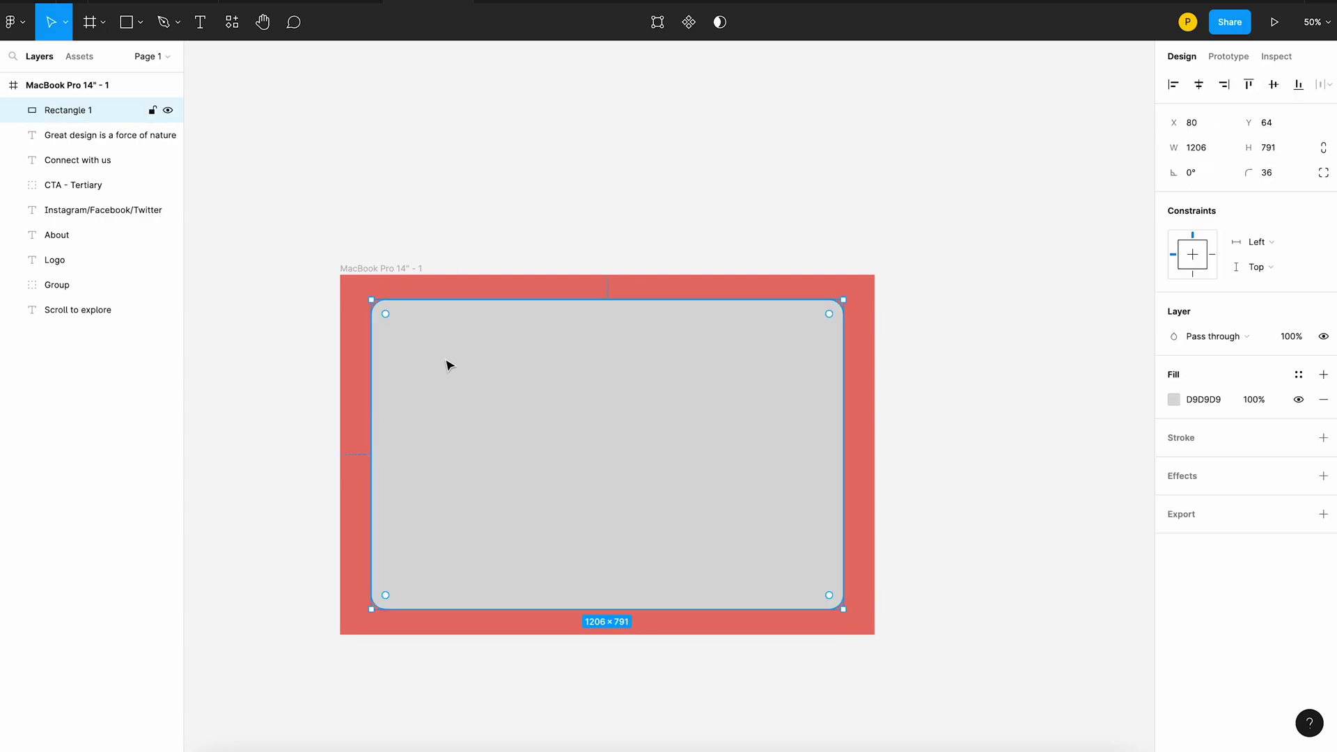
Fill the card white (FFFFFF) and move it down the layer order.
{"action": "left_click", "coordinate": [1176, 403]}
{"action": "type", "text": "FFFFFF"}
{"action": "key", "text": "Return"}
{"action": "left_click", "coordinate": [770, 200]}
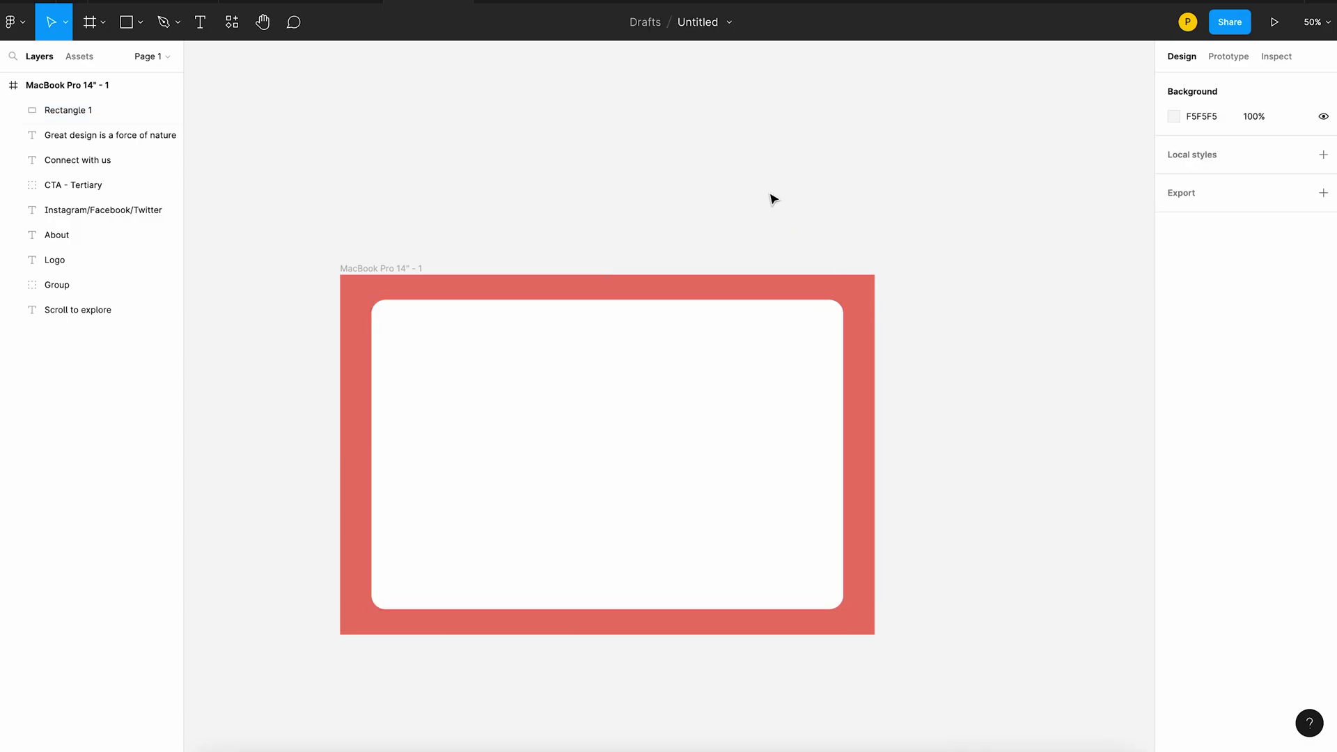
{"action": "left_click", "coordinate": [699, 348]}
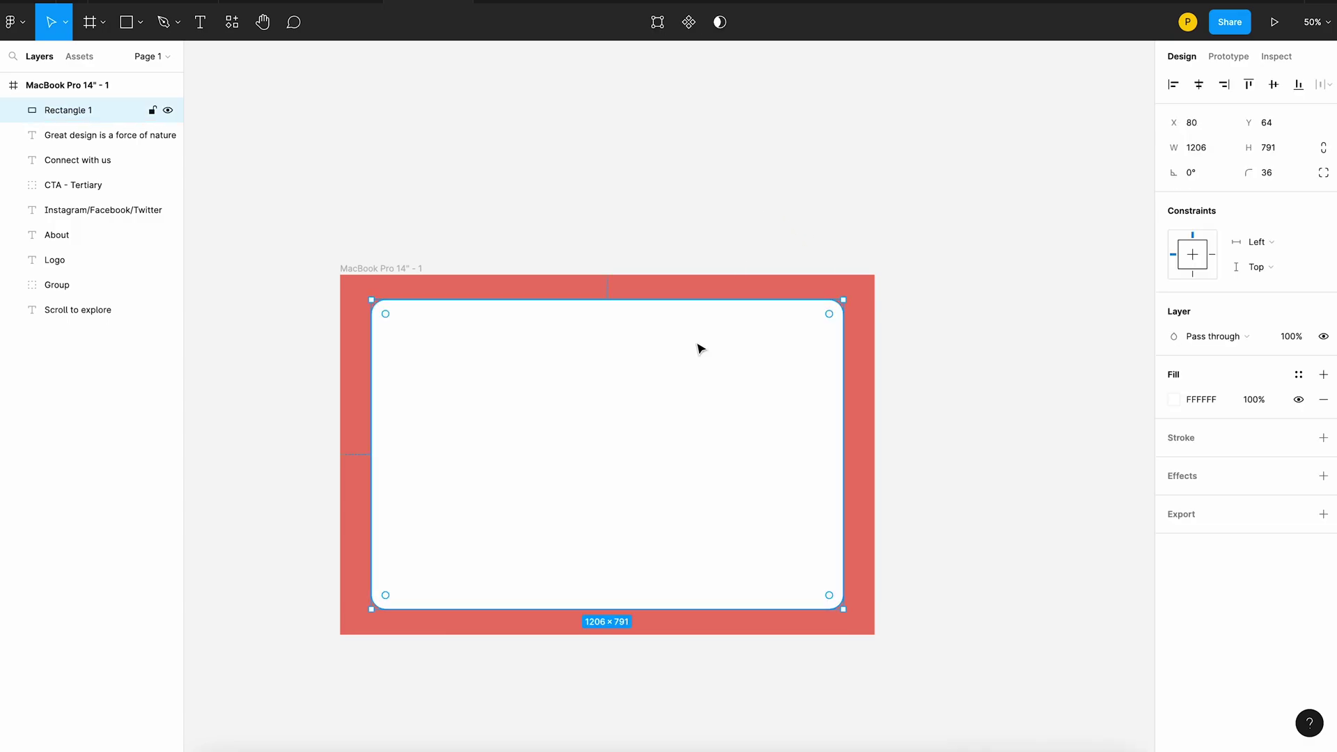
{"action": "key", "text": "ctrl+bracketleft"}
{"action": "key", "text": "ctrl+bracketleft"}
{"action": "key", "text": "ctrl+bracketleft"}
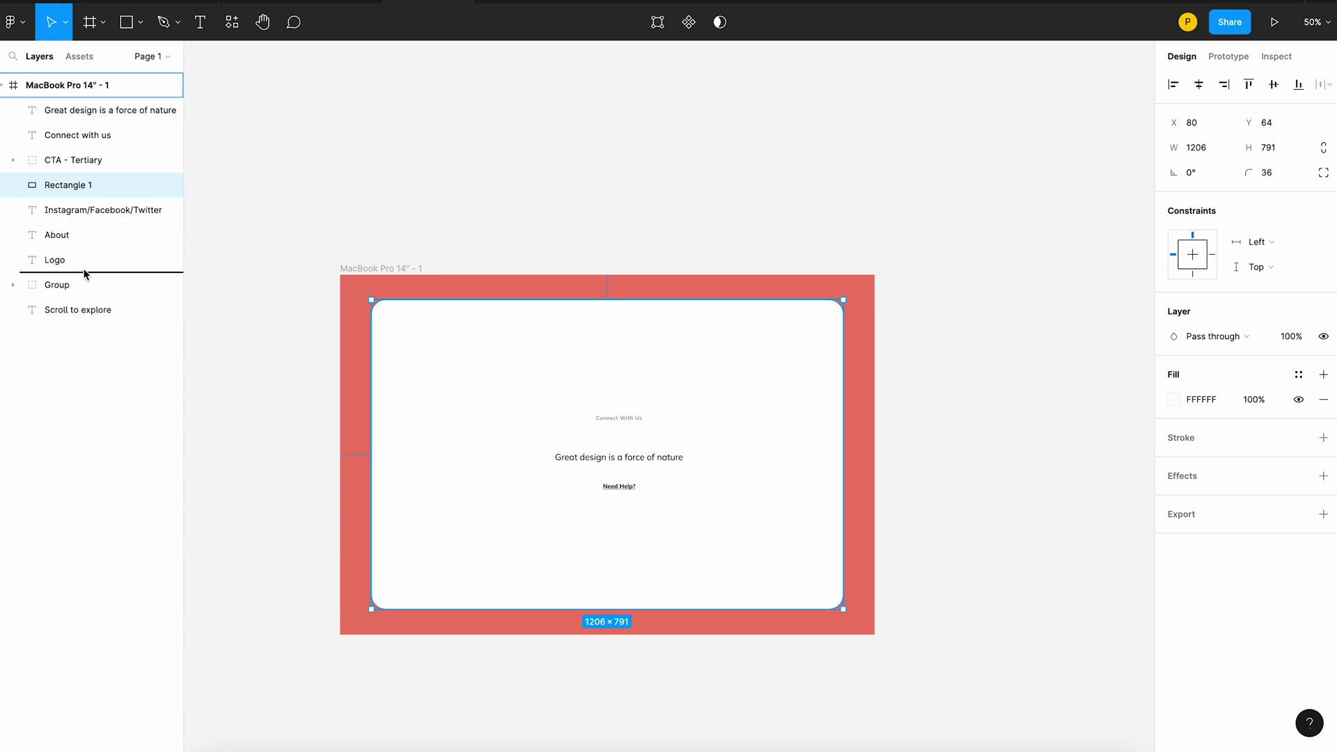
Send the card behind all text and move AGENCY NAME to its top-left.
{"action": "left_click_drag", "start_coordinate": [83, 268], "coordinate": [70, 322]}
{"action": "left_click", "coordinate": [536, 196]}
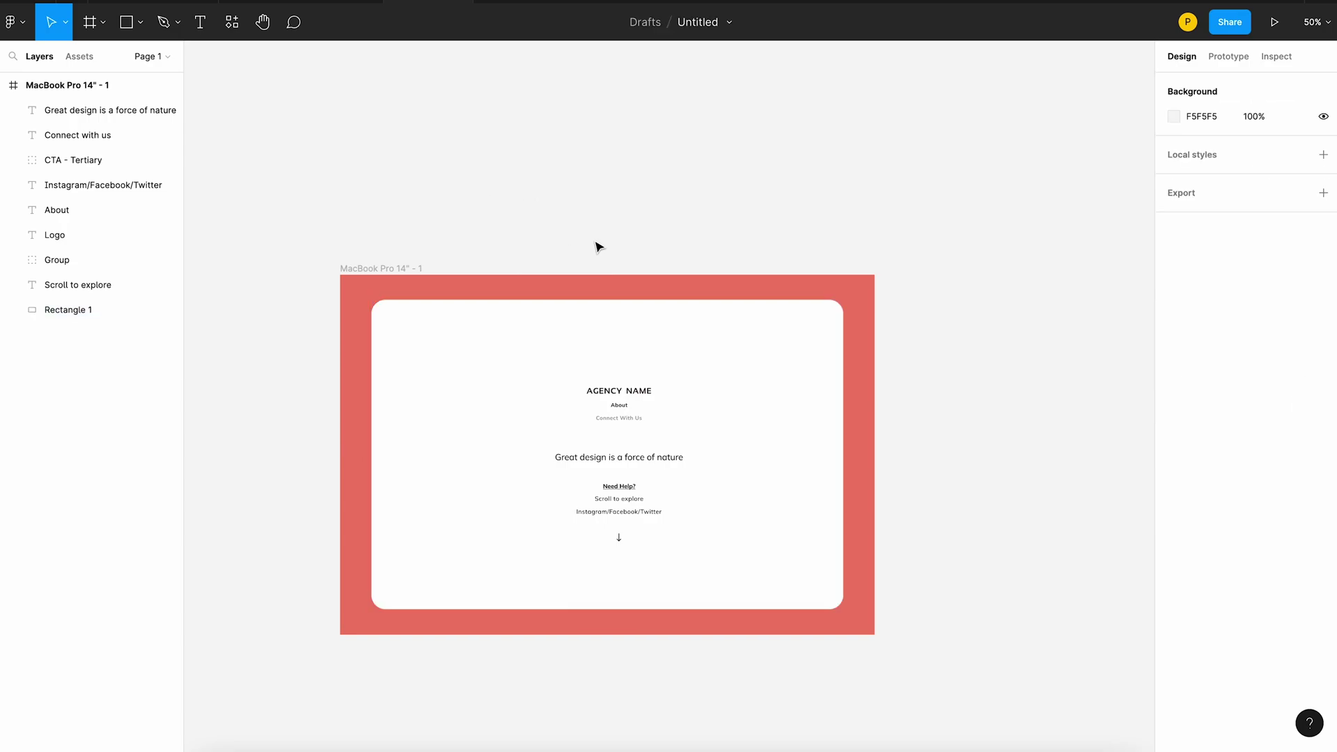
{"action": "left_click_drag", "start_coordinate": [612, 392], "coordinate": [458, 337]}
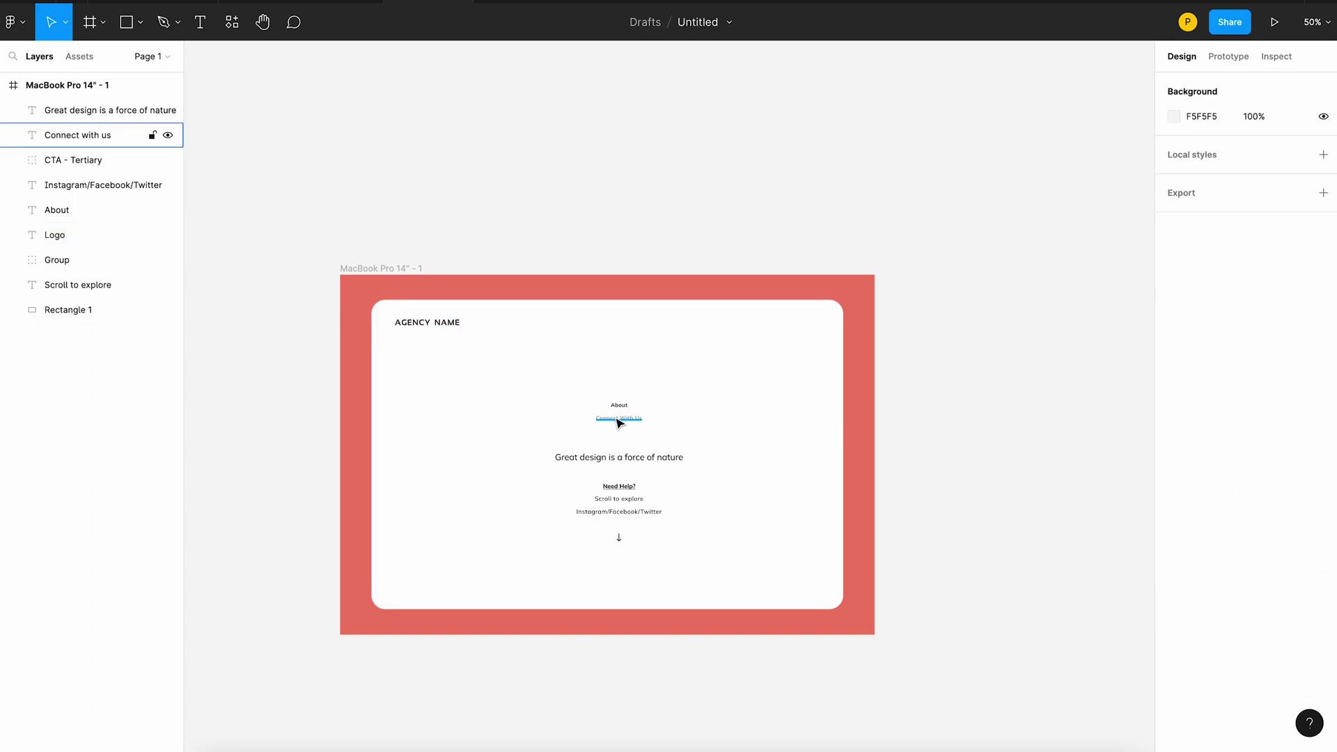
Make a row of four About links in auto layout and move Connect With Us top right.
{"action": "left_click_drag", "start_coordinate": [619, 406], "coordinate": [596, 339]}
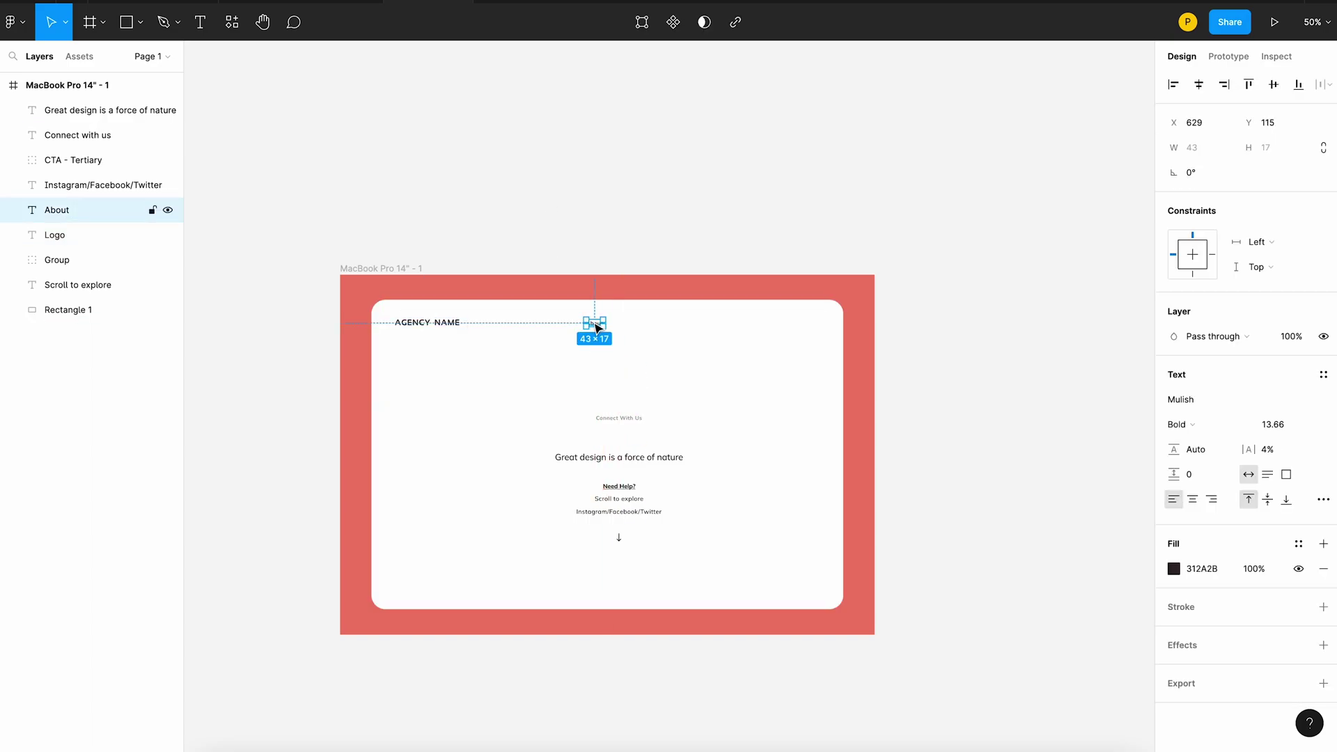
{"action": "key", "text": "Escape"}
{"action": "left_click", "coordinate": [592, 325]}
{"action": "left_click_drag", "start_coordinate": [598, 329], "coordinate": [693, 326]}
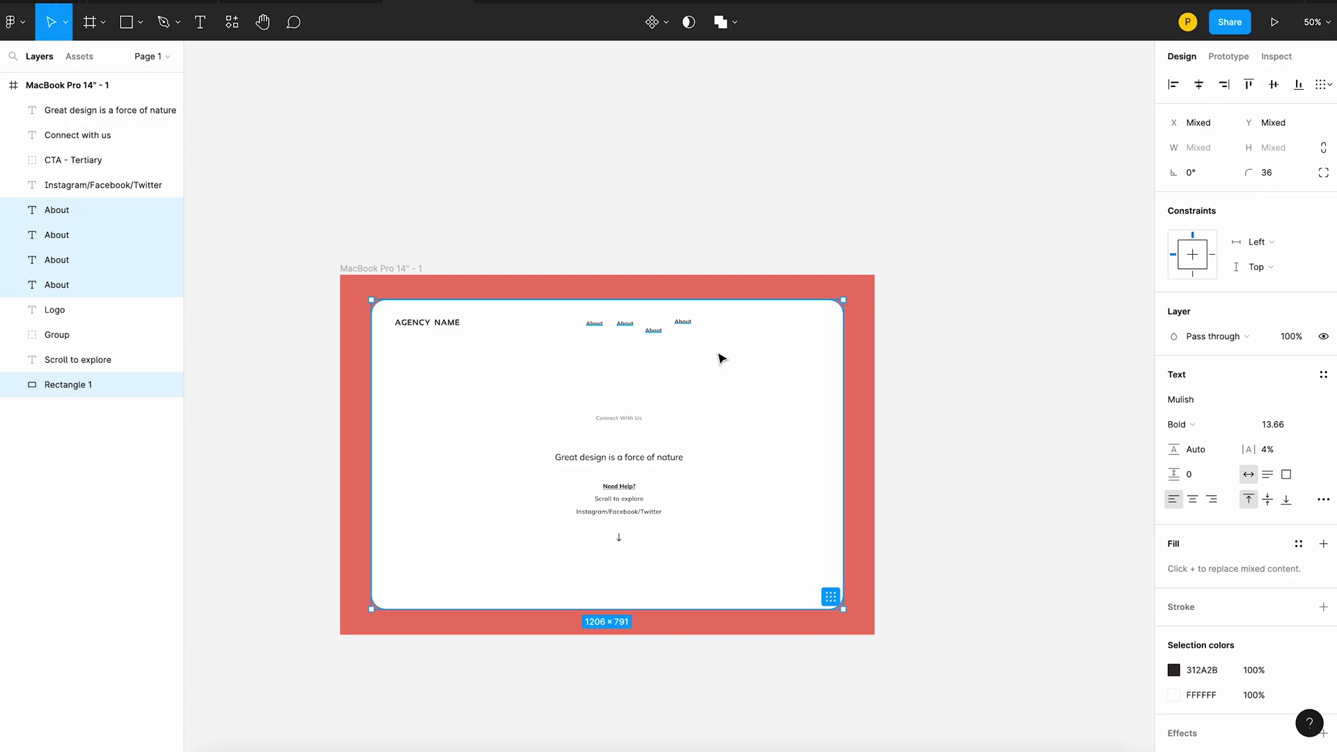
{"action": "left_click_drag", "start_coordinate": [544, 253], "coordinate": [724, 292]}
{"action": "key", "text": "shift+a"}
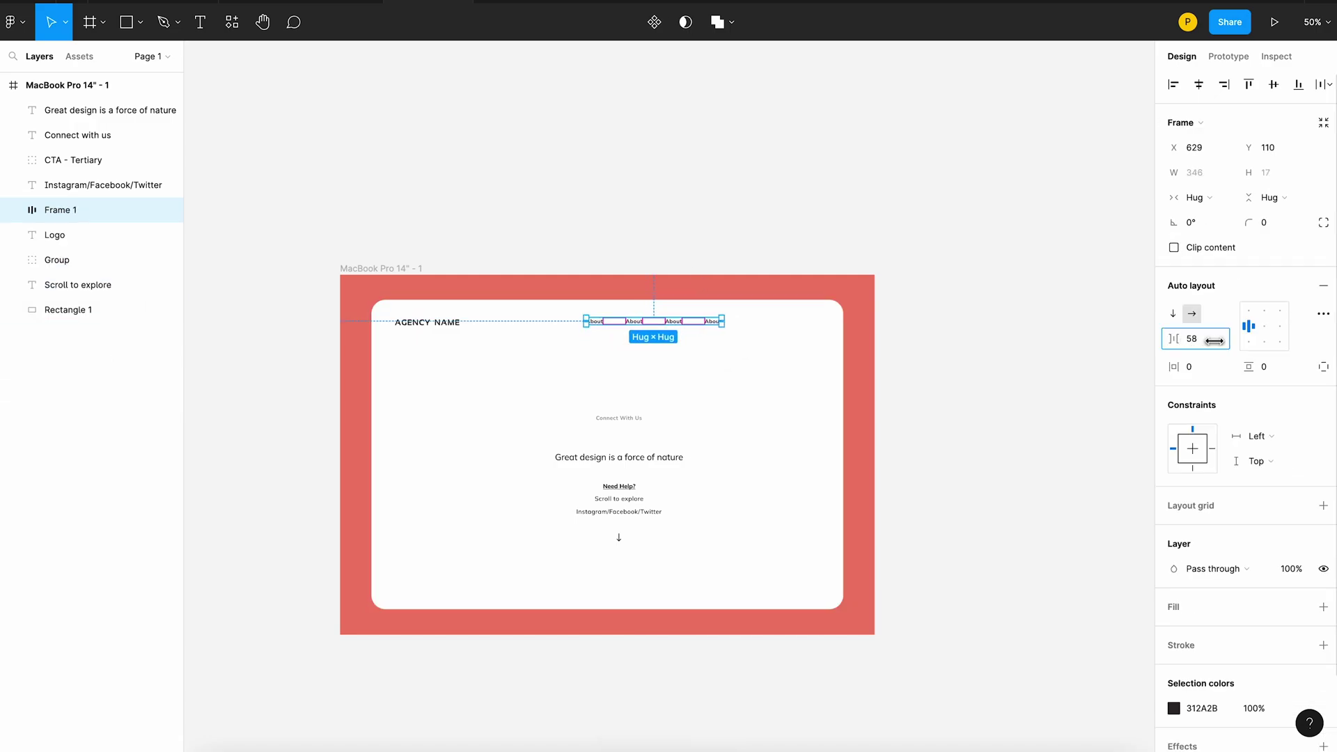
{"action": "mouse_move", "coordinate": [626, 418]}
{"action": "left_mouse_down"}
{"action": "mouse_move", "coordinate": [800, 361]}
{"action": "mouse_move", "coordinate": [791, 323]}
{"action": "left_mouse_up"}
{"action": "scroll", "coordinate": [843, 342], "scroll_direction": "up", "scroll_amount": 5}
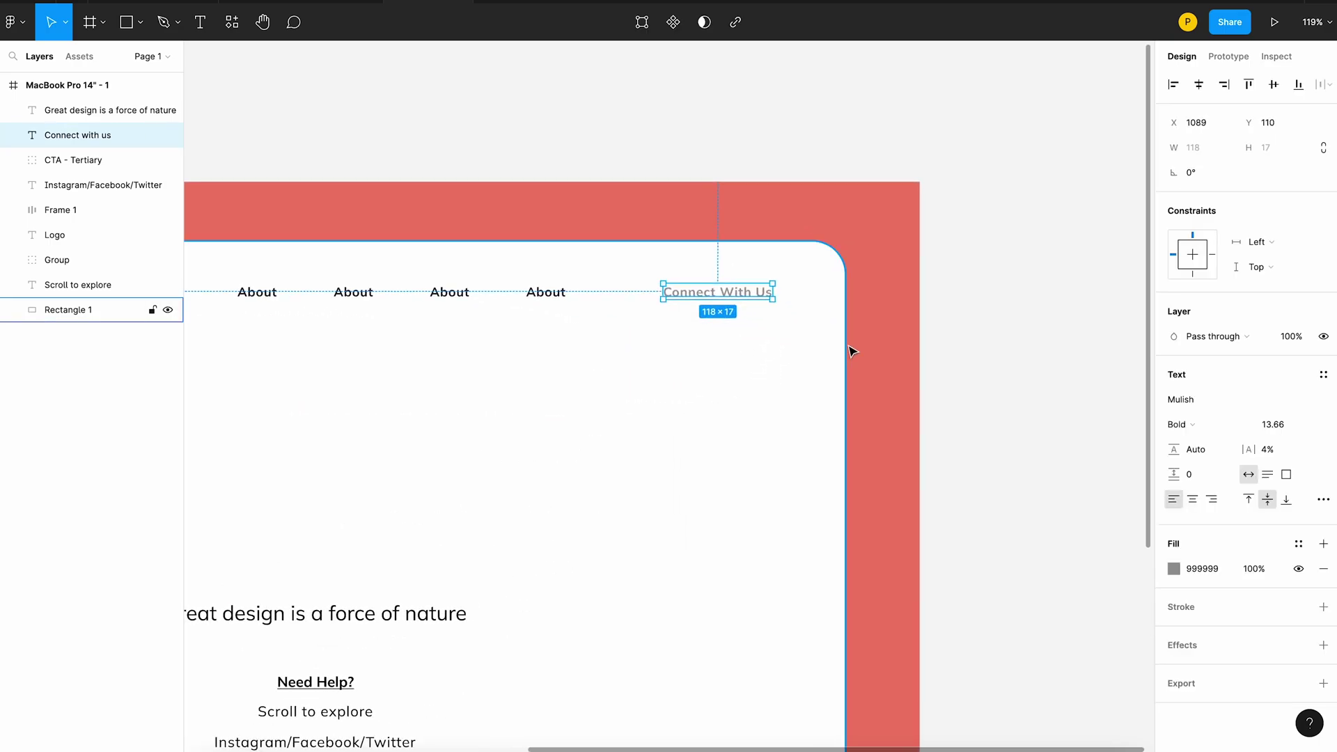
Wrap Connect With Us in an auto-layout frame filled 000000 with wider horizontal padding.
{"action": "key", "text": "shift+a"}
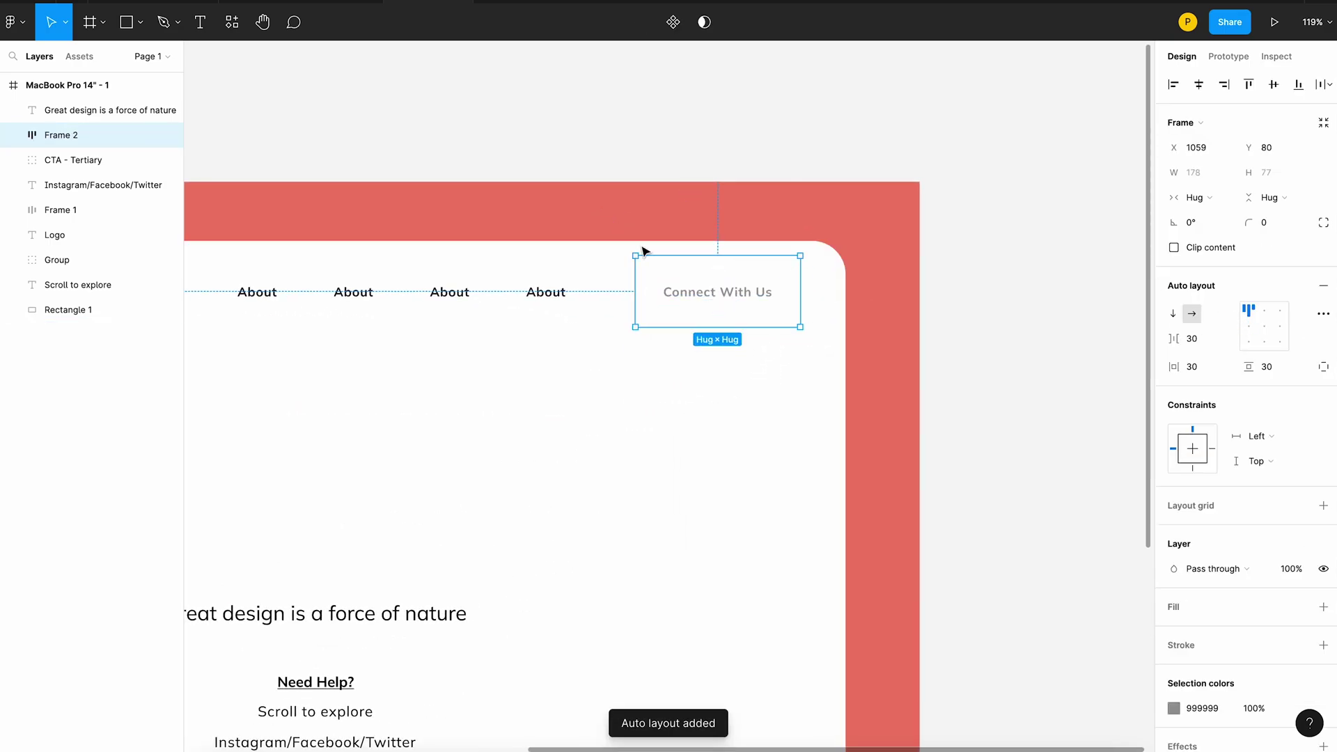
{"action": "left_click", "coordinate": [1178, 604]}
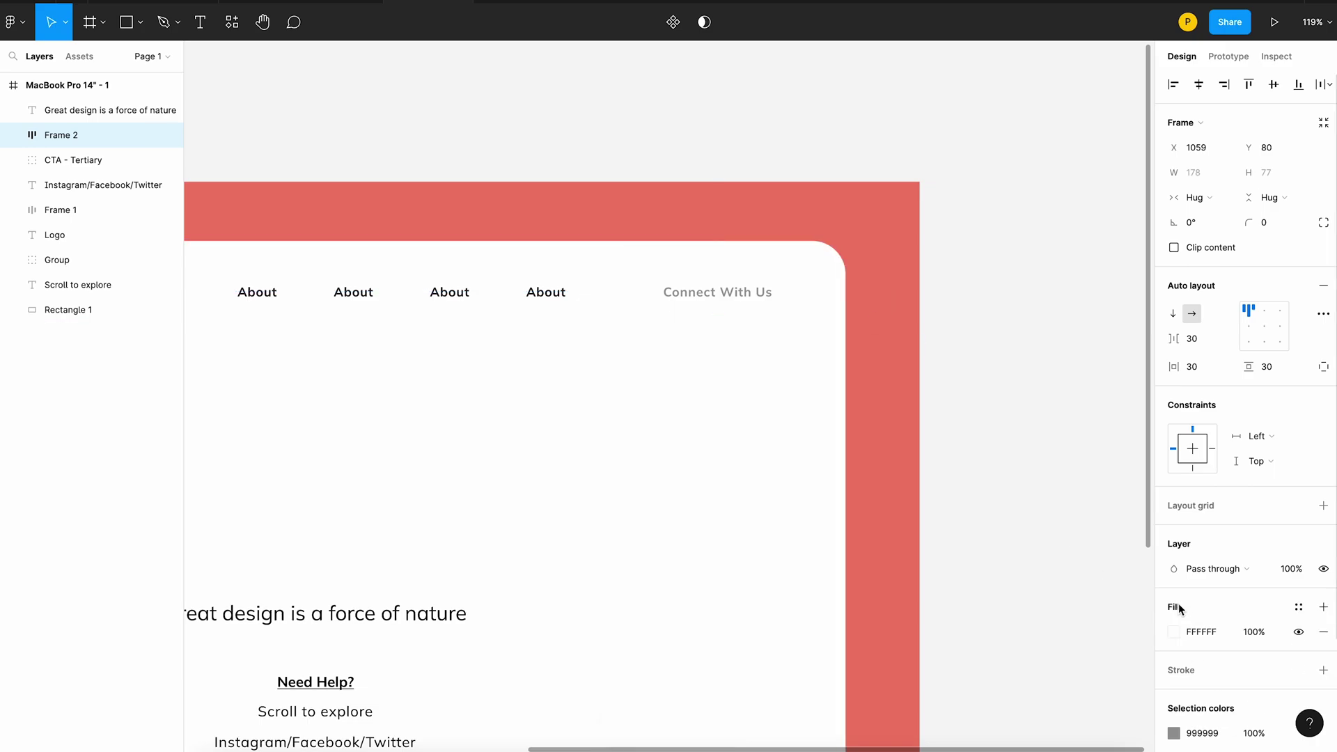
{"action": "left_click", "coordinate": [1176, 633]}
{"action": "type", "text": "000000"}
{"action": "key", "text": "Return"}
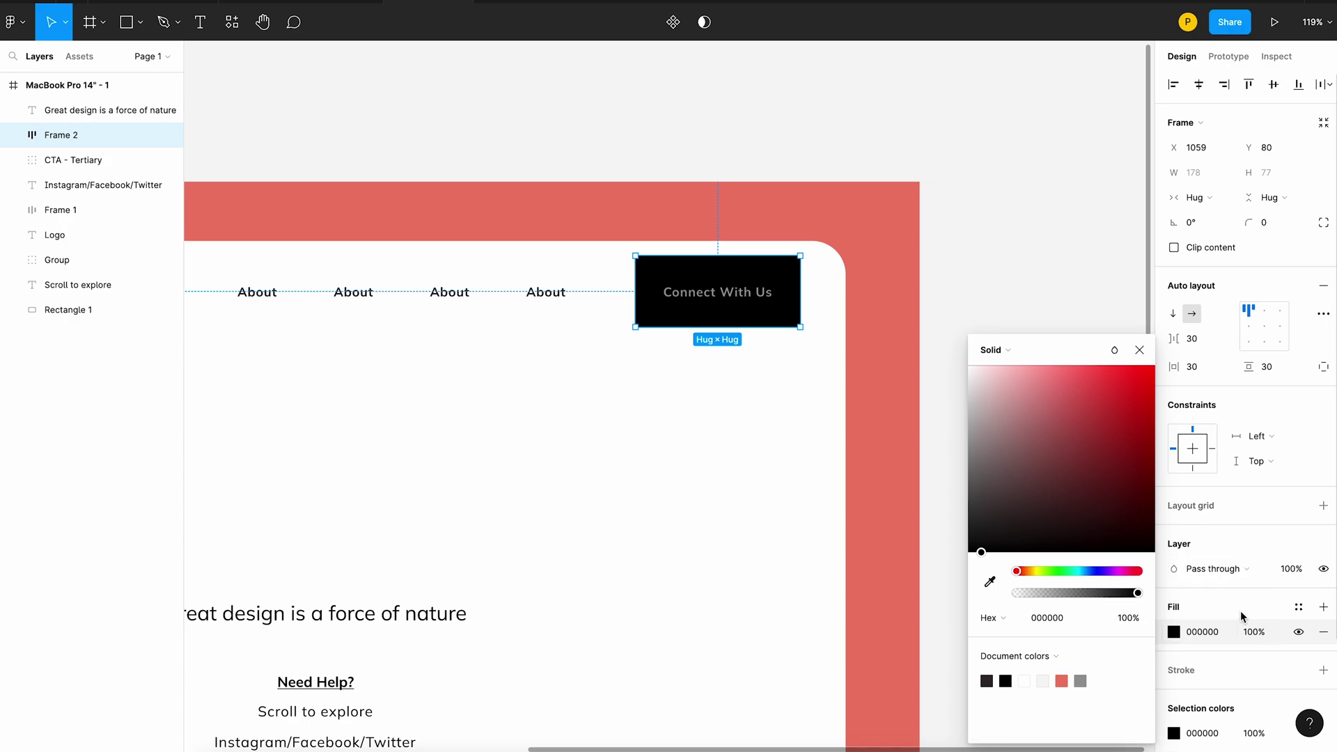
{"action": "left_click_drag", "start_coordinate": [1175, 369], "coordinate": [1228, 366]}
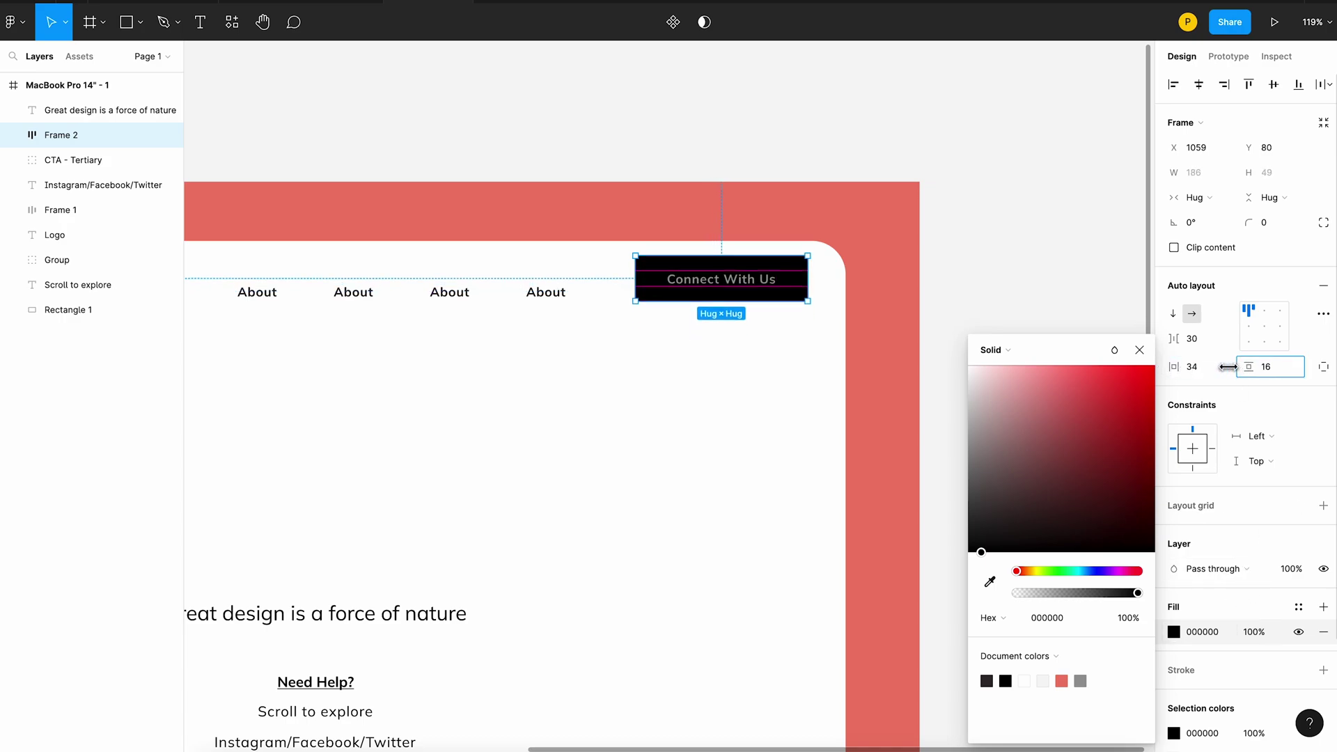
{"action": "left_click", "coordinate": [1070, 269]}
Make the Connect With Us button text white.
{"action": "double_click", "coordinate": [719, 282]}
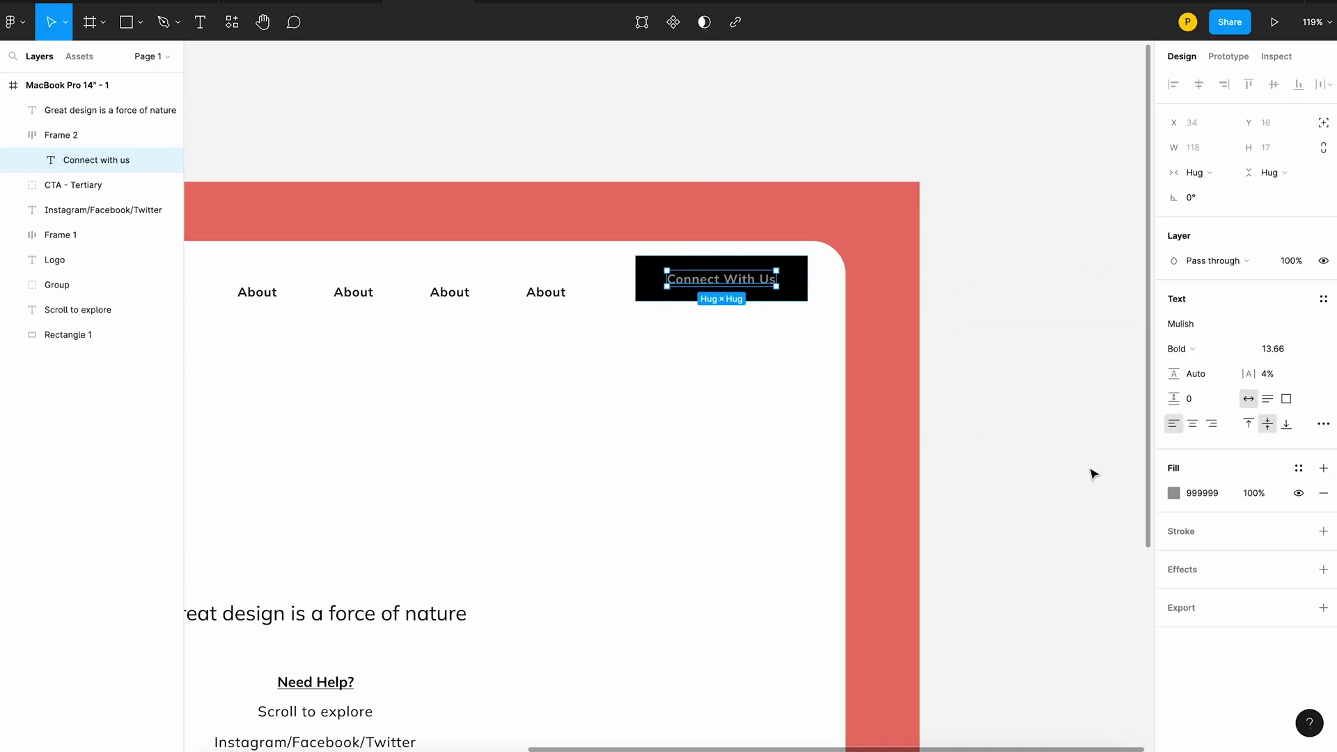
{"action": "left_click", "coordinate": [1174, 496]}
{"action": "left_click_drag", "start_coordinate": [1061, 445], "coordinate": [972, 359]}
{"action": "left_click", "coordinate": [773, 279]}
{"action": "scroll", "coordinate": [780, 275], "scroll_direction": "down", "scroll_amount": 5}
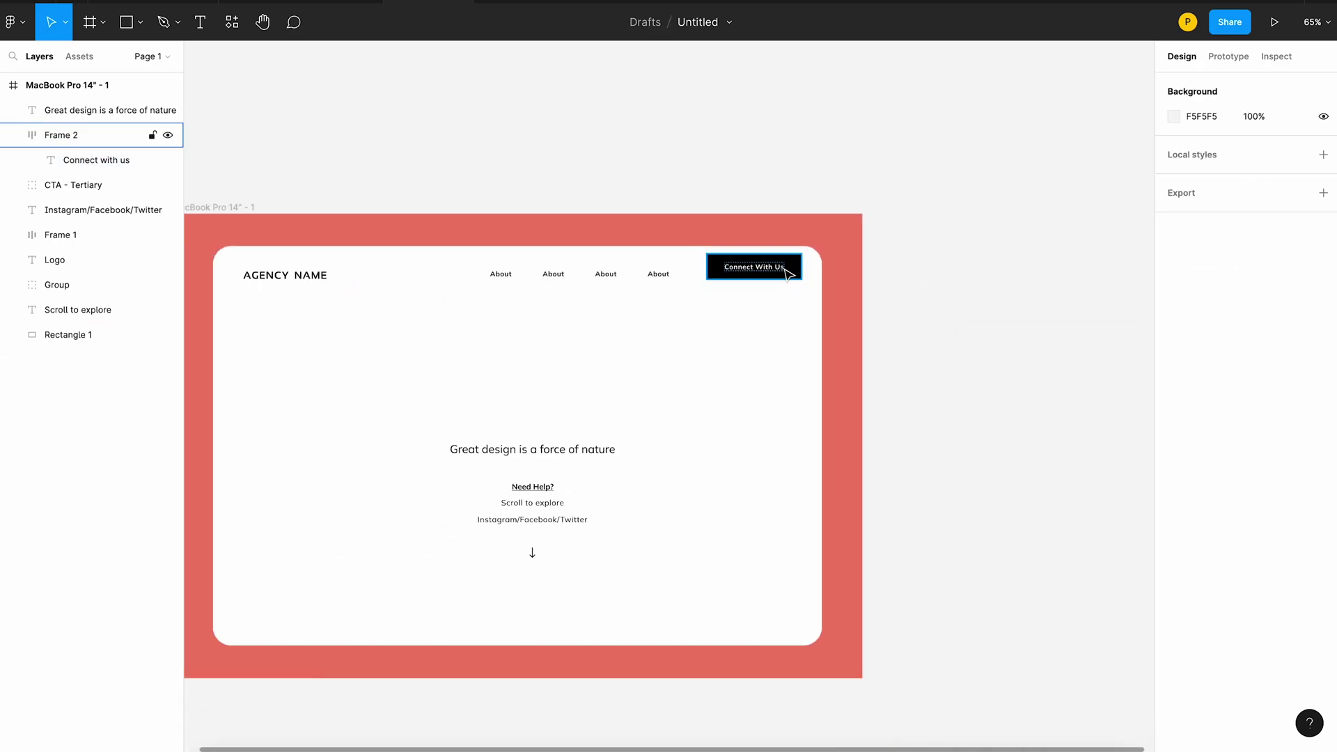
Align the logo, About links and Connect With Us button on their vertical centres.
{"action": "left_click", "coordinate": [658, 278], "text": "shift"}
{"action": "left_click", "coordinate": [316, 279], "text": "shift"}
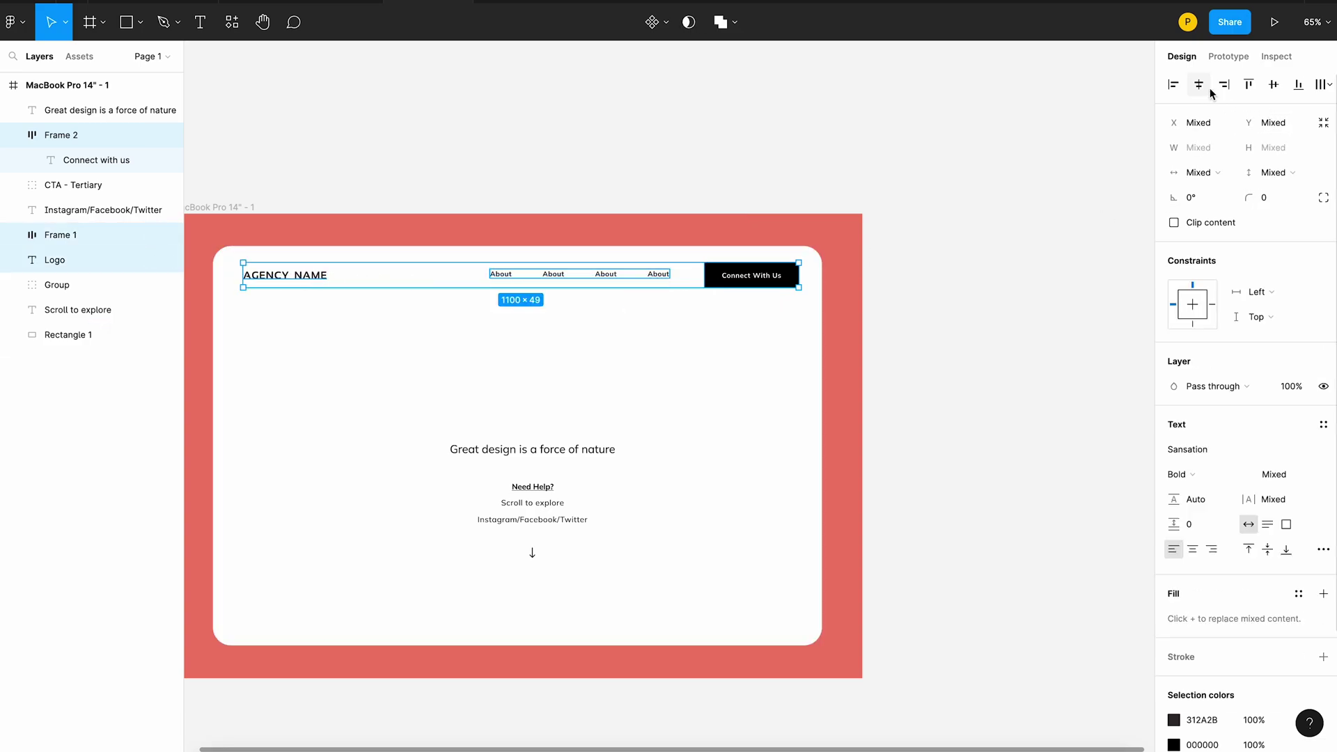
{"action": "left_click", "coordinate": [1273, 85]}
{"action": "left_click_drag", "start_coordinate": [781, 283], "coordinate": [776, 285]}
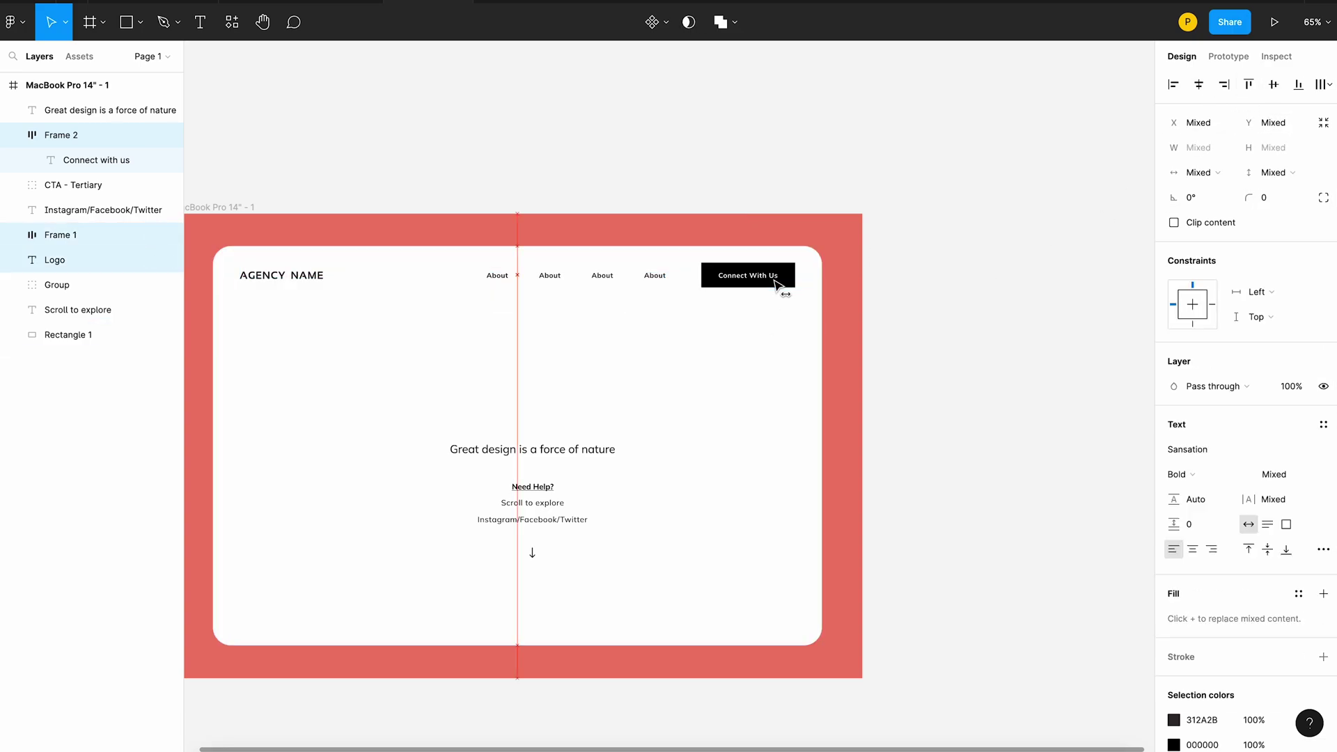
{"action": "left_click", "coordinate": [1140, 286]}
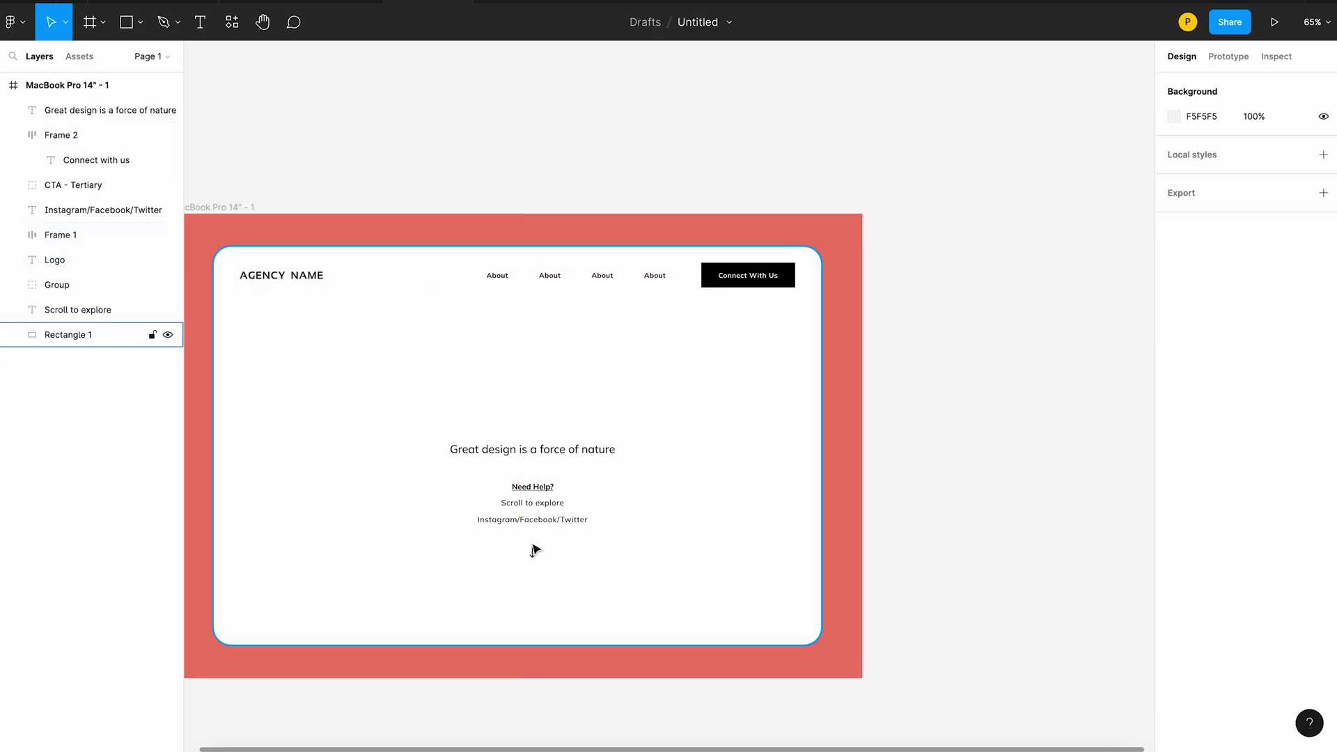
Move Need Help?, Scroll to explore and its arrow to the card's bottom, centring the arrow.
{"action": "left_click_drag", "start_coordinate": [526, 499], "coordinate": [331, 601]}
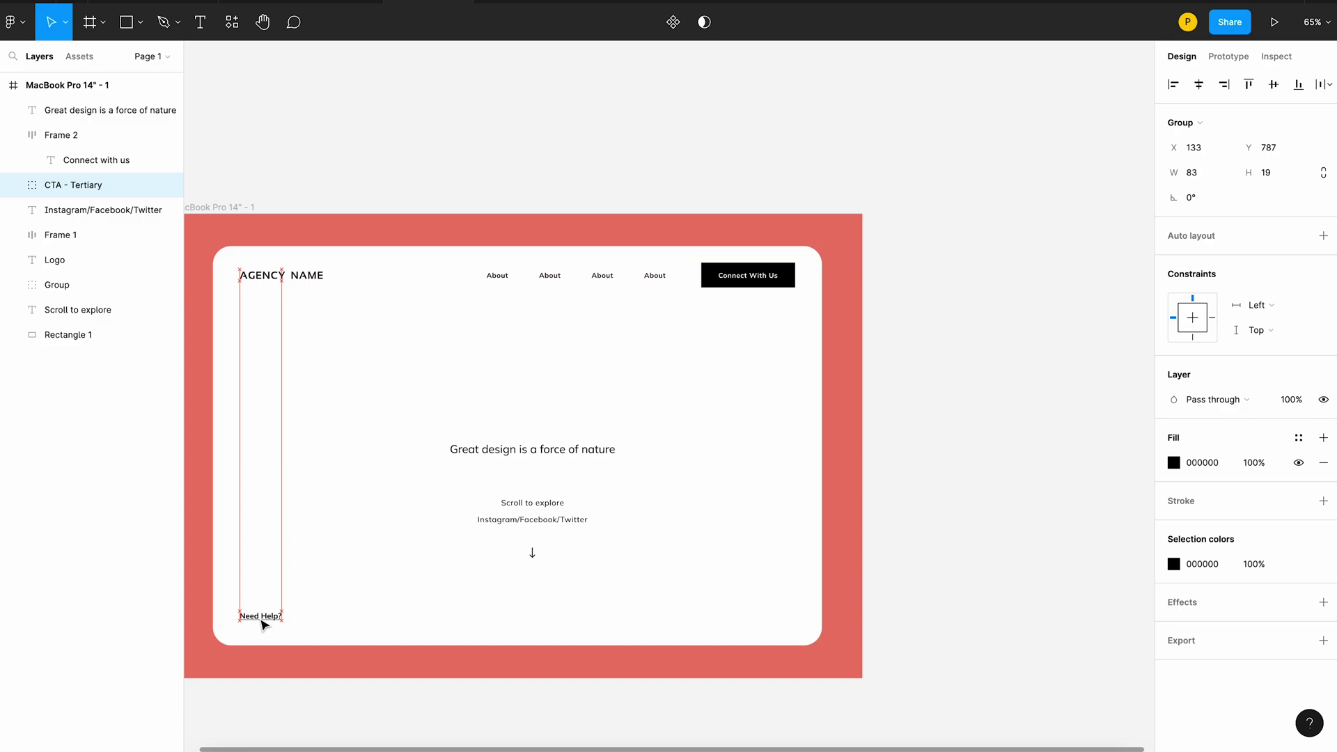
{"action": "left_click_drag", "start_coordinate": [531, 505], "coordinate": [525, 611]}
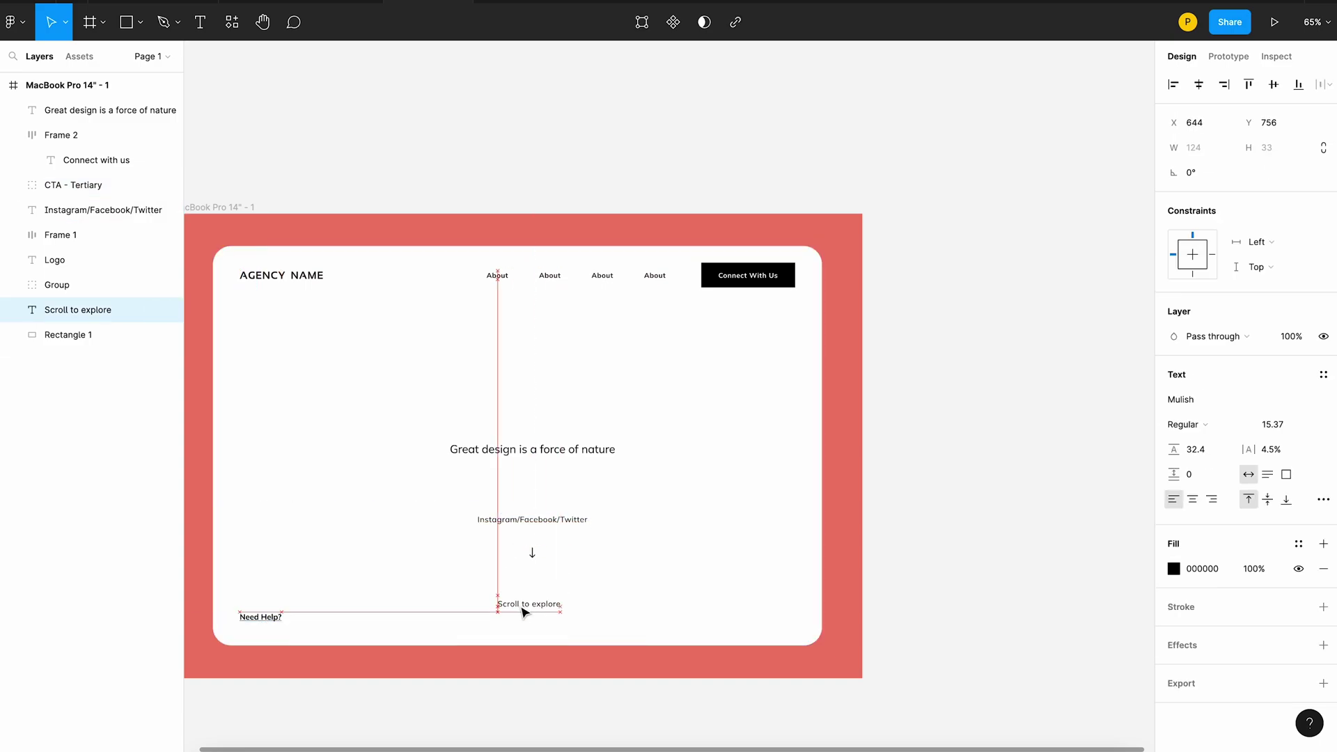
{"action": "left_click_drag", "start_coordinate": [531, 557], "coordinate": [532, 635]}
{"action": "left_click", "coordinate": [639, 558], "text": "shift"}
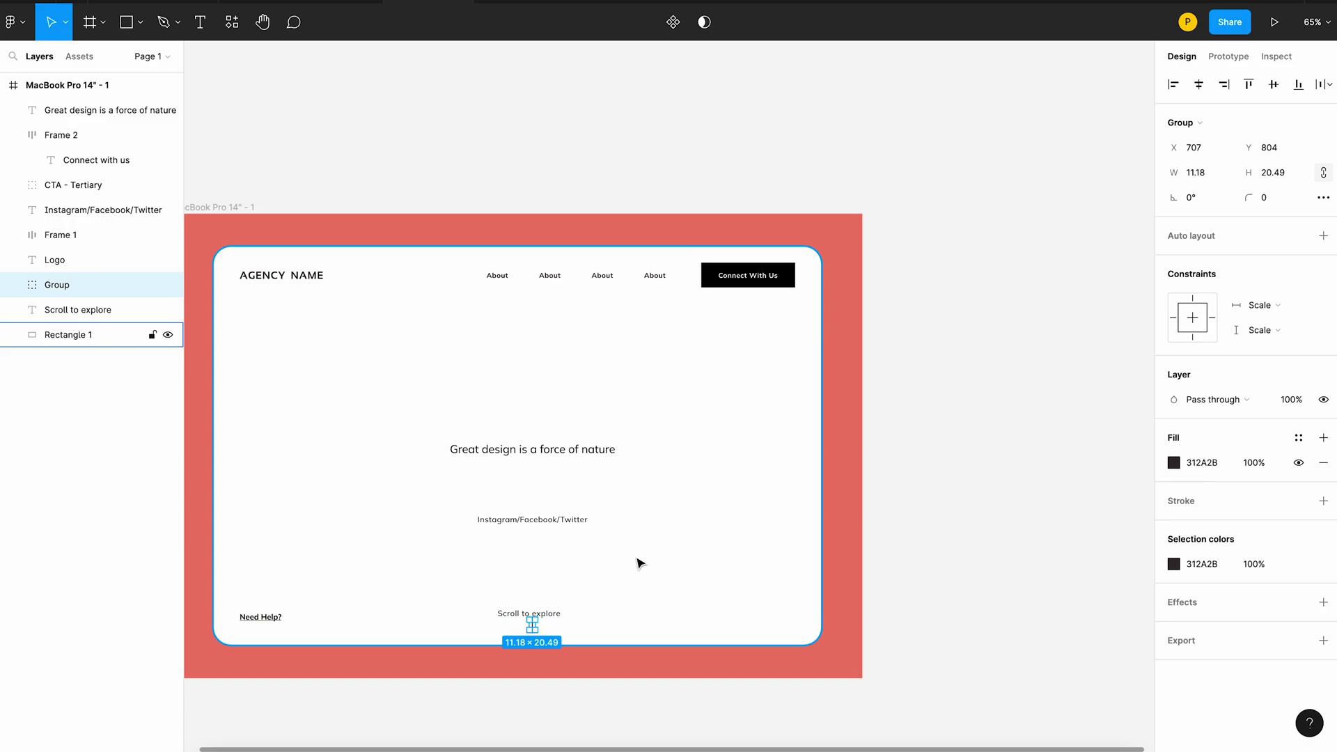
{"action": "left_click", "coordinate": [1198, 85]}
{"action": "left_click", "coordinate": [985, 522]}
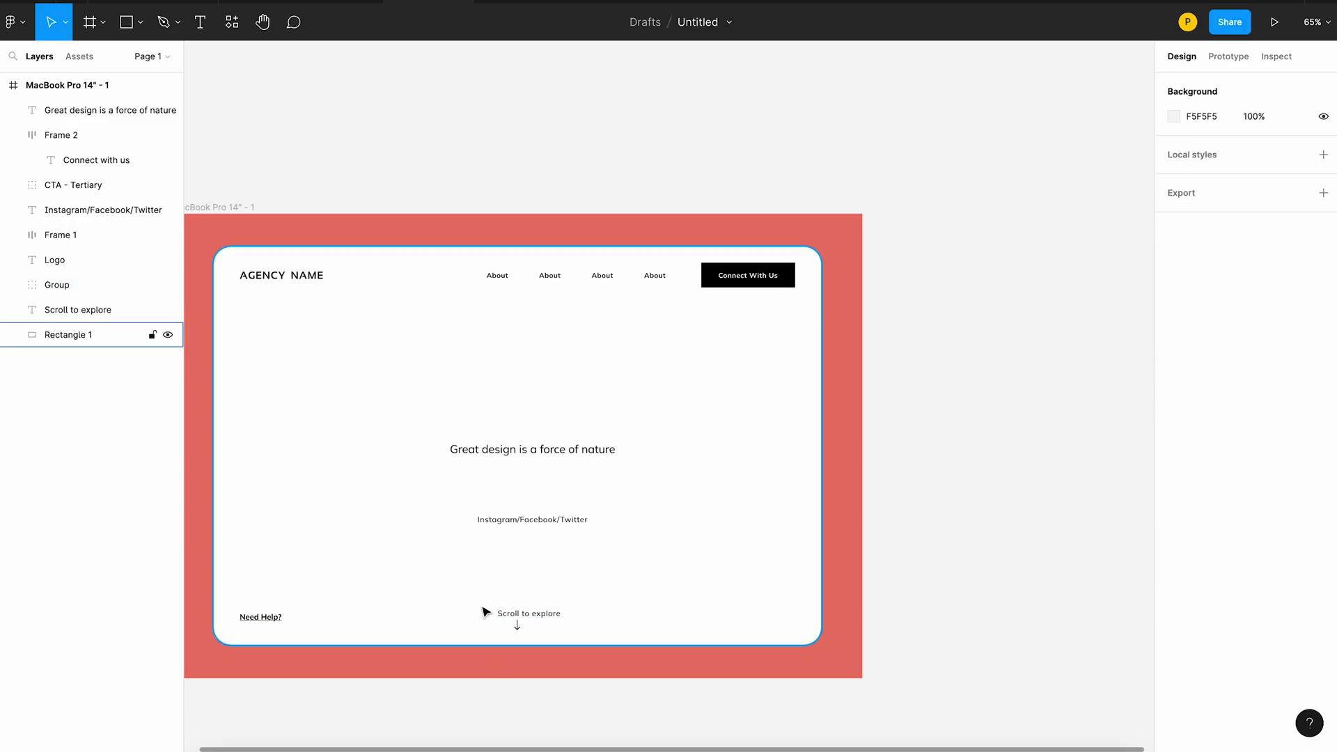
{"action": "left_click", "coordinate": [545, 617]}
{"action": "left_click", "coordinate": [532, 449], "text": "shift"}
{"action": "left_click", "coordinate": [748, 398], "text": "shift"}
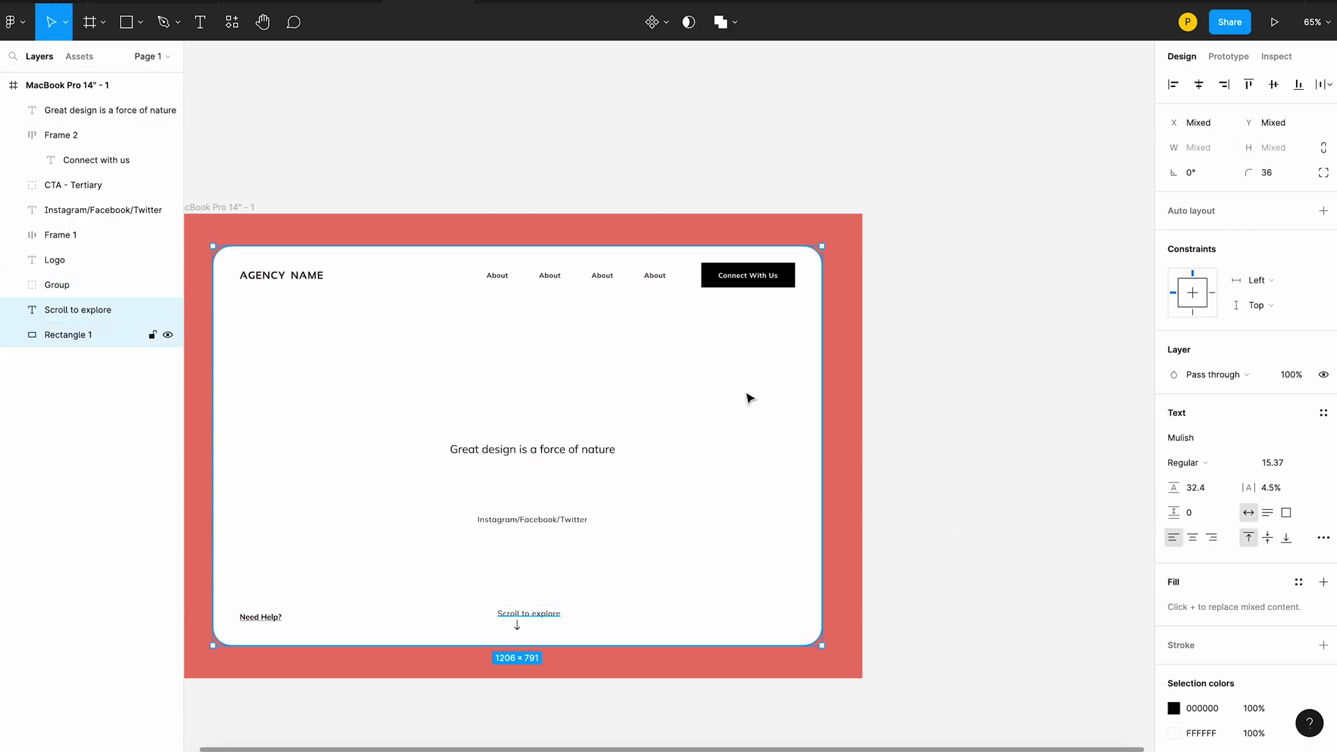
{"action": "left_click", "coordinate": [973, 448]}
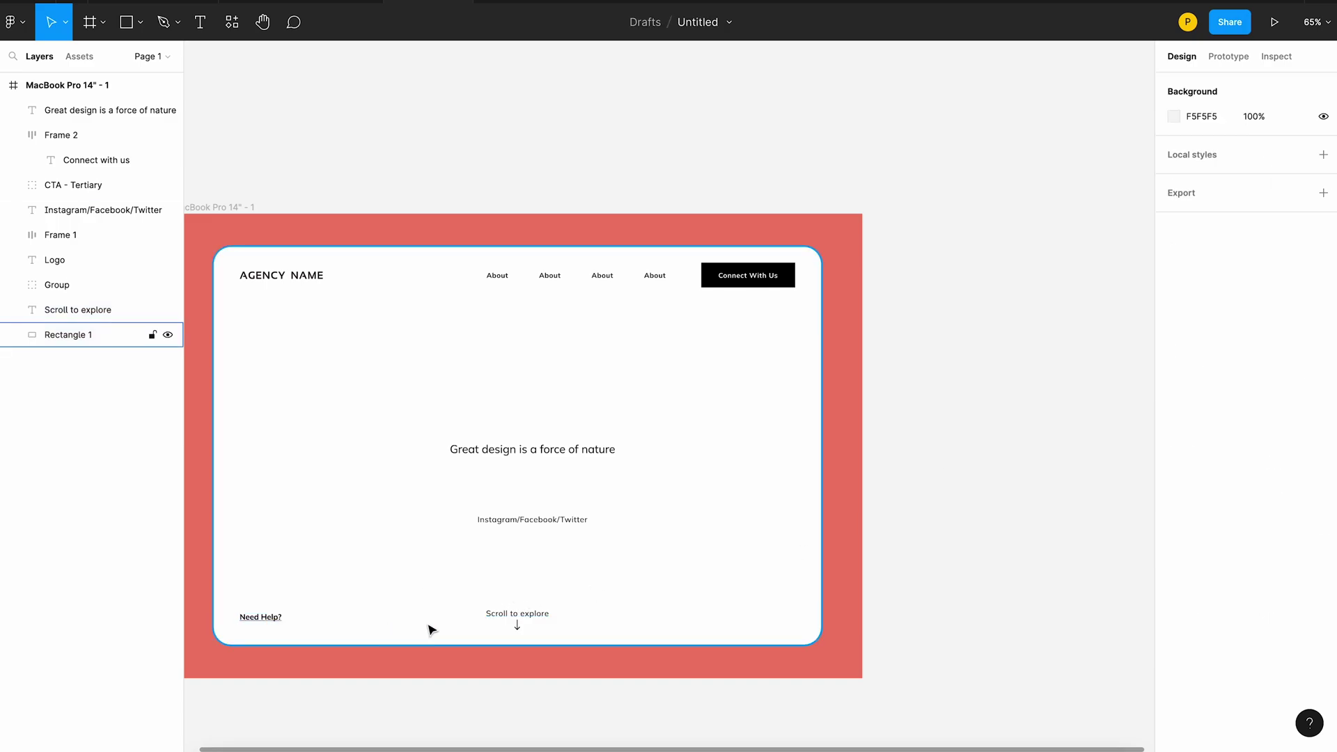
Move the social links bottom right and align all three bottom texts vertically.
{"action": "left_click_drag", "start_coordinate": [515, 522], "coordinate": [725, 616]}
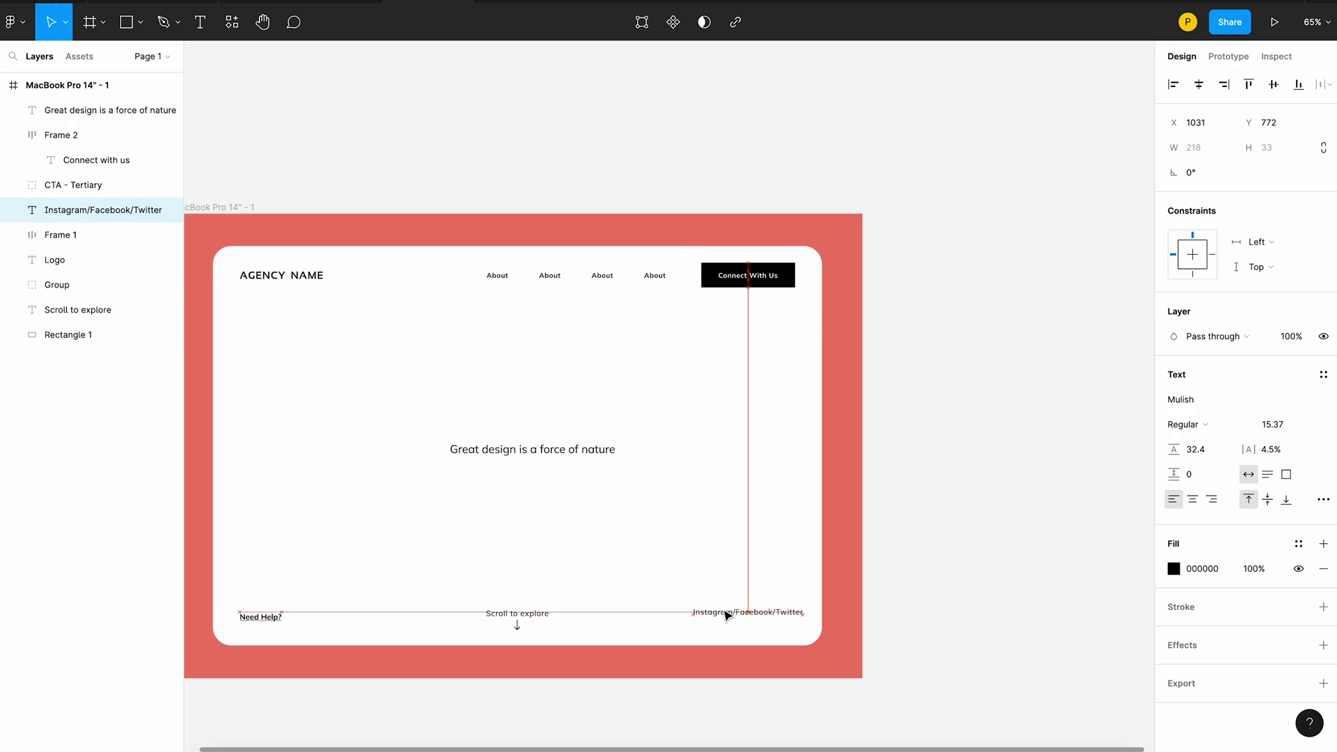
{"action": "left_click", "coordinate": [515, 619], "text": "shift"}
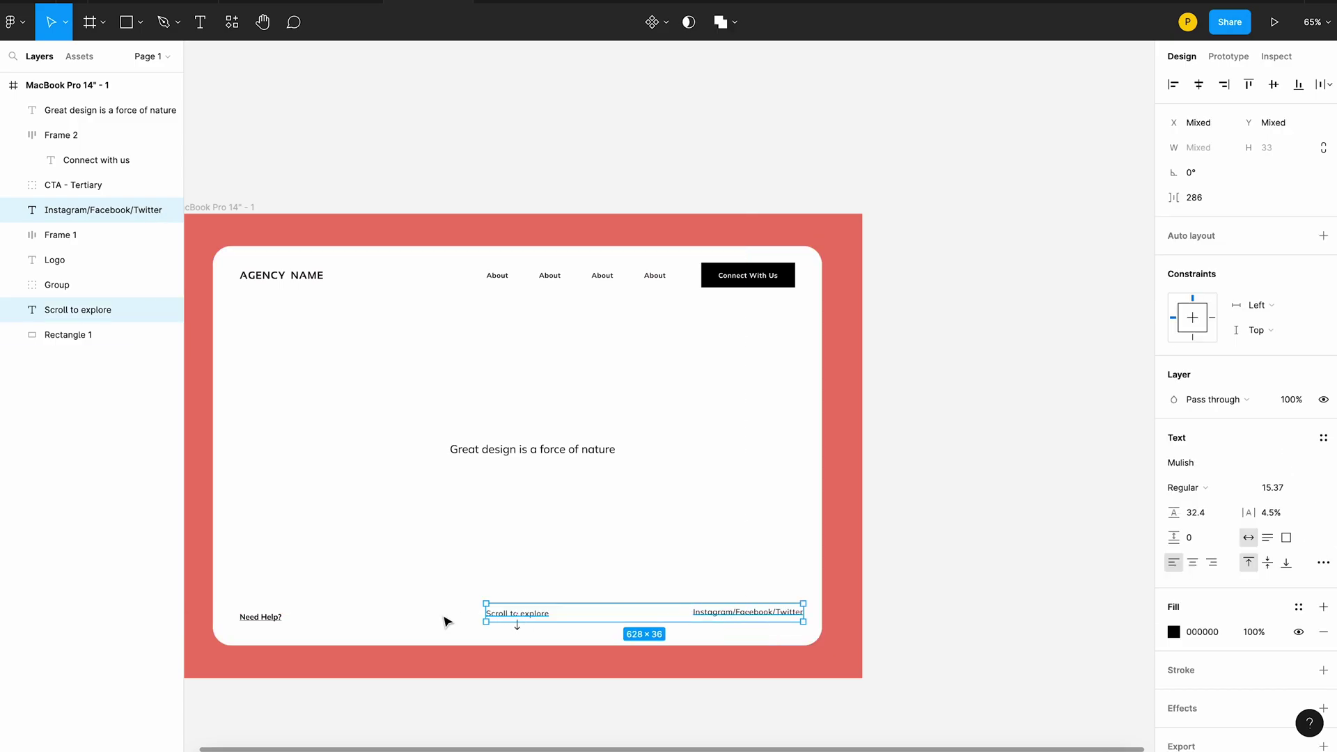
{"action": "left_click", "coordinate": [250, 619], "text": "shift"}
{"action": "left_click", "coordinate": [1273, 85]}
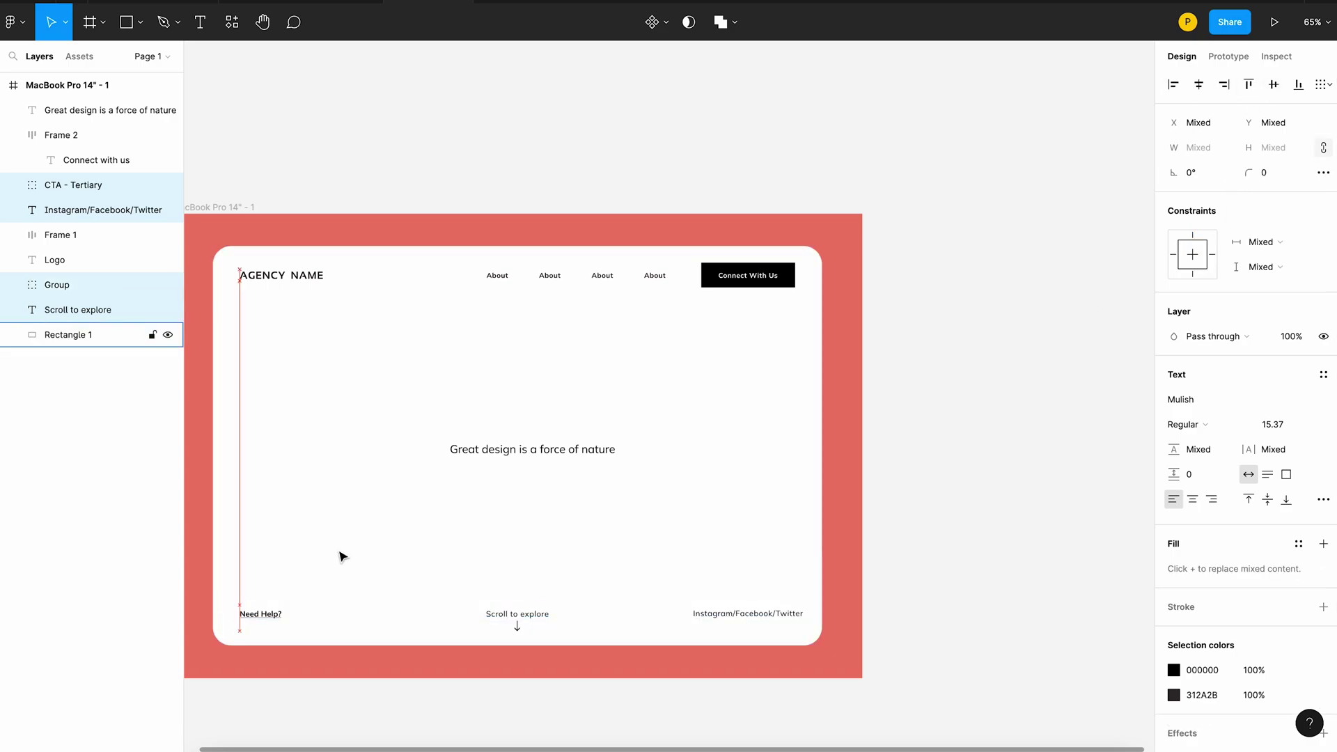
{"action": "left_click_drag", "start_coordinate": [341, 552], "coordinate": [342, 556]}
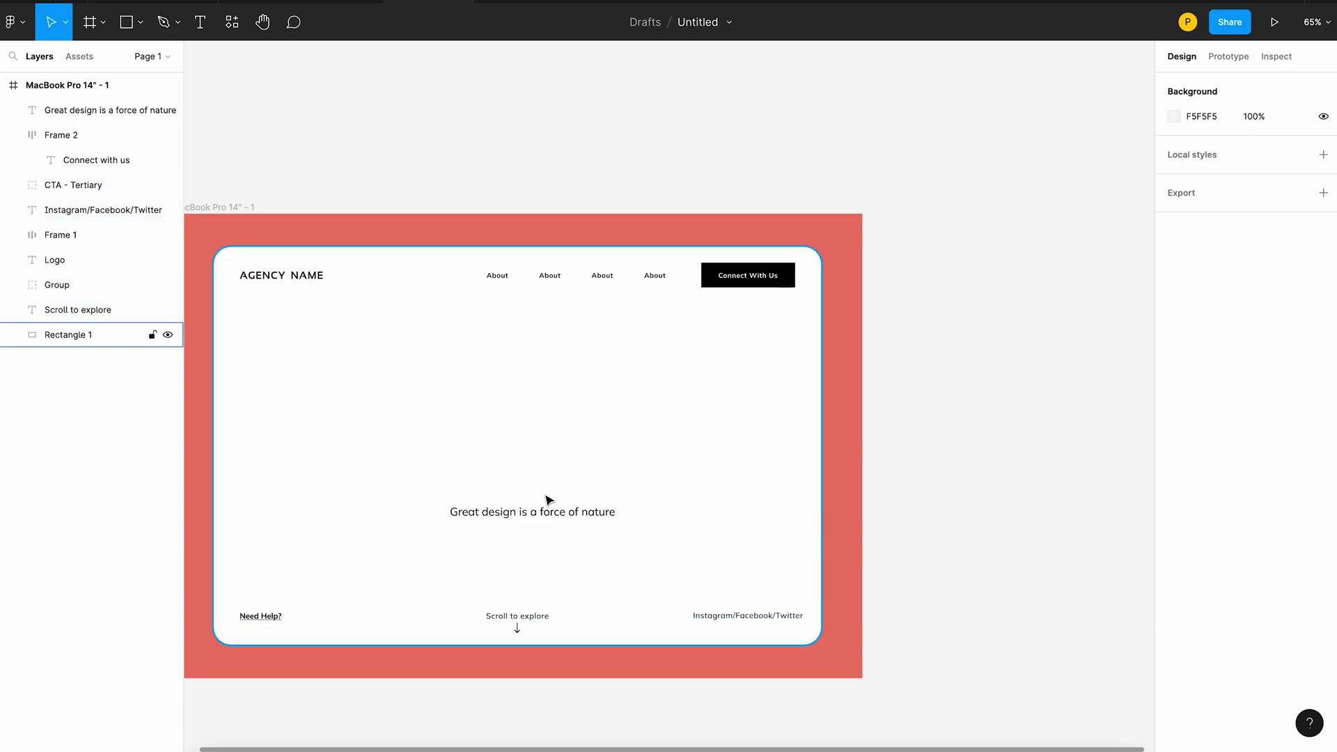
Duplicate the headline above the original and change its text to 'Add Some'.
{"action": "left_click_drag", "start_coordinate": [506, 519], "coordinate": [506, 450]}
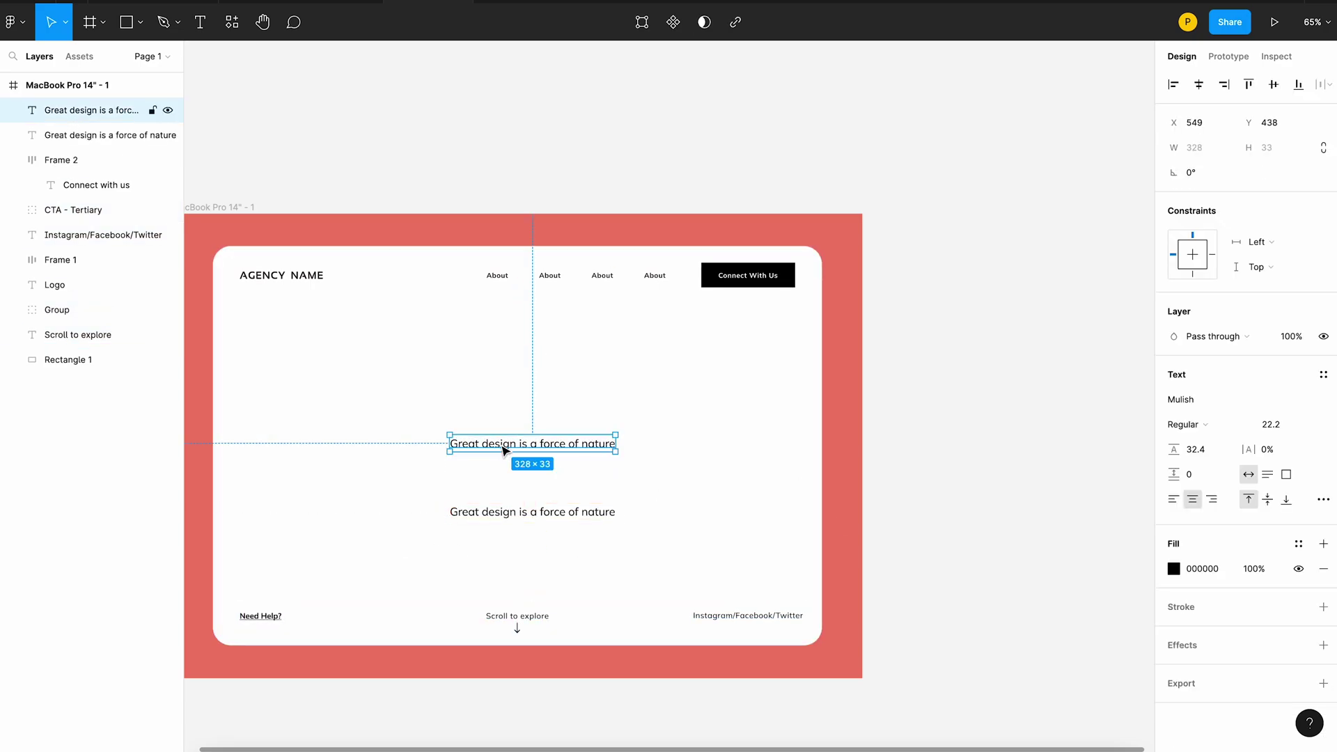
{"action": "double_click", "coordinate": [506, 451]}
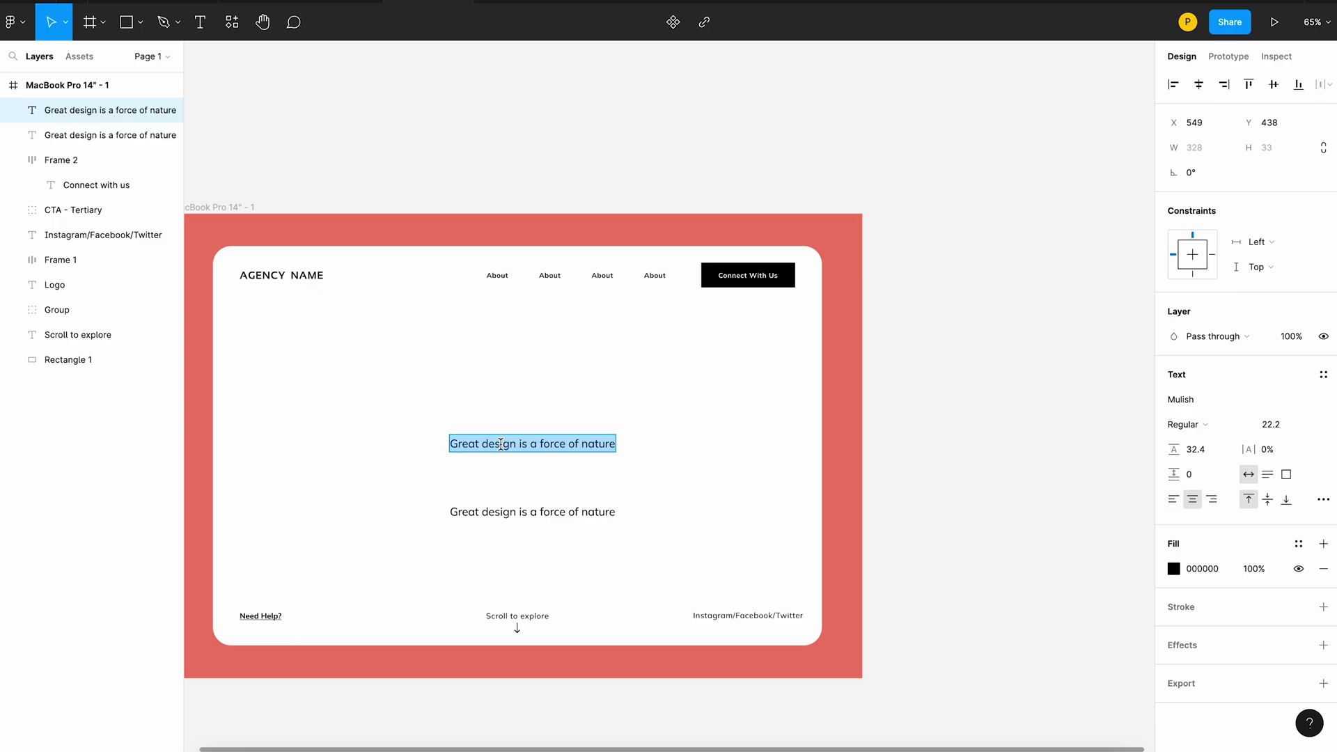
{"action": "type", "text": "Ad"}
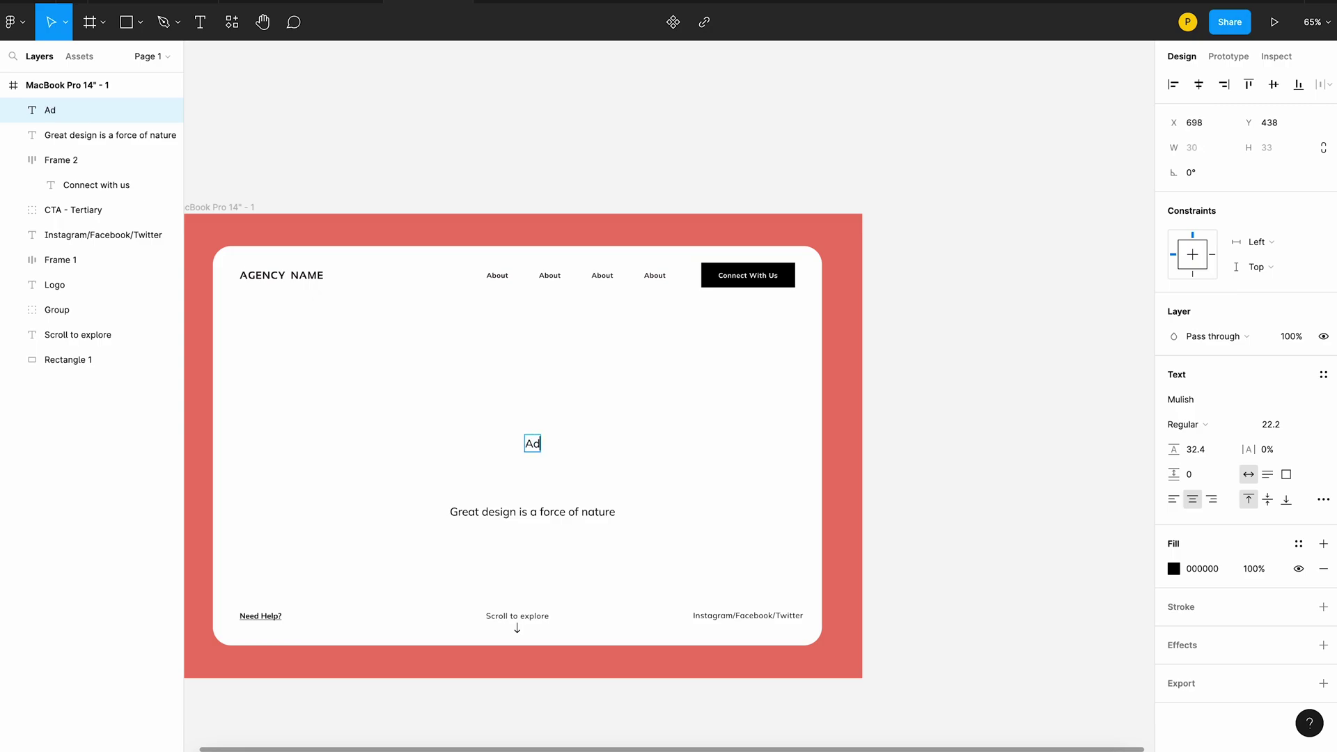
{"action": "type", "text": "d Some"}
{"action": "key", "text": "Escape"}
Duplicate Add Some higher, set it in Proxima Nova, and delete the lower Mulish copy.
{"action": "left_click_drag", "start_coordinate": [548, 448], "coordinate": [548, 386]}
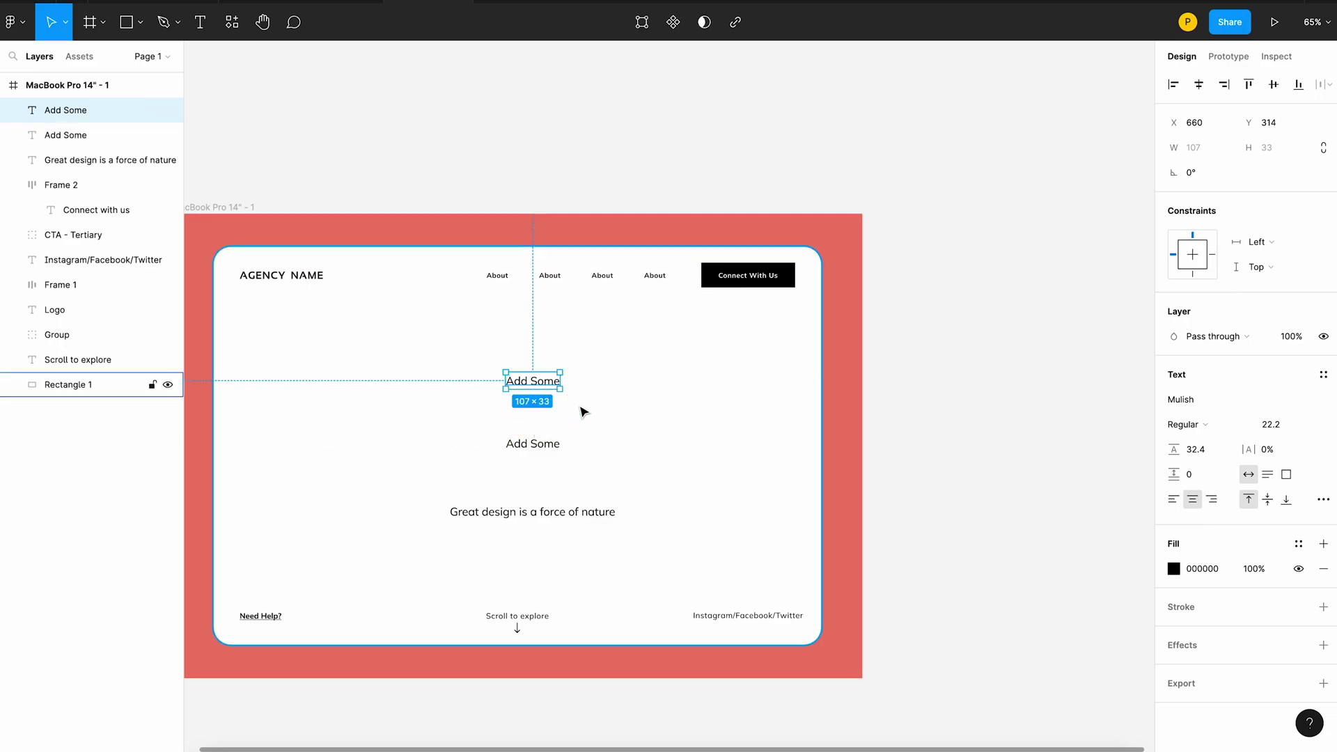
{"action": "left_click", "coordinate": [1202, 399]}
{"action": "type", "text": "p"}
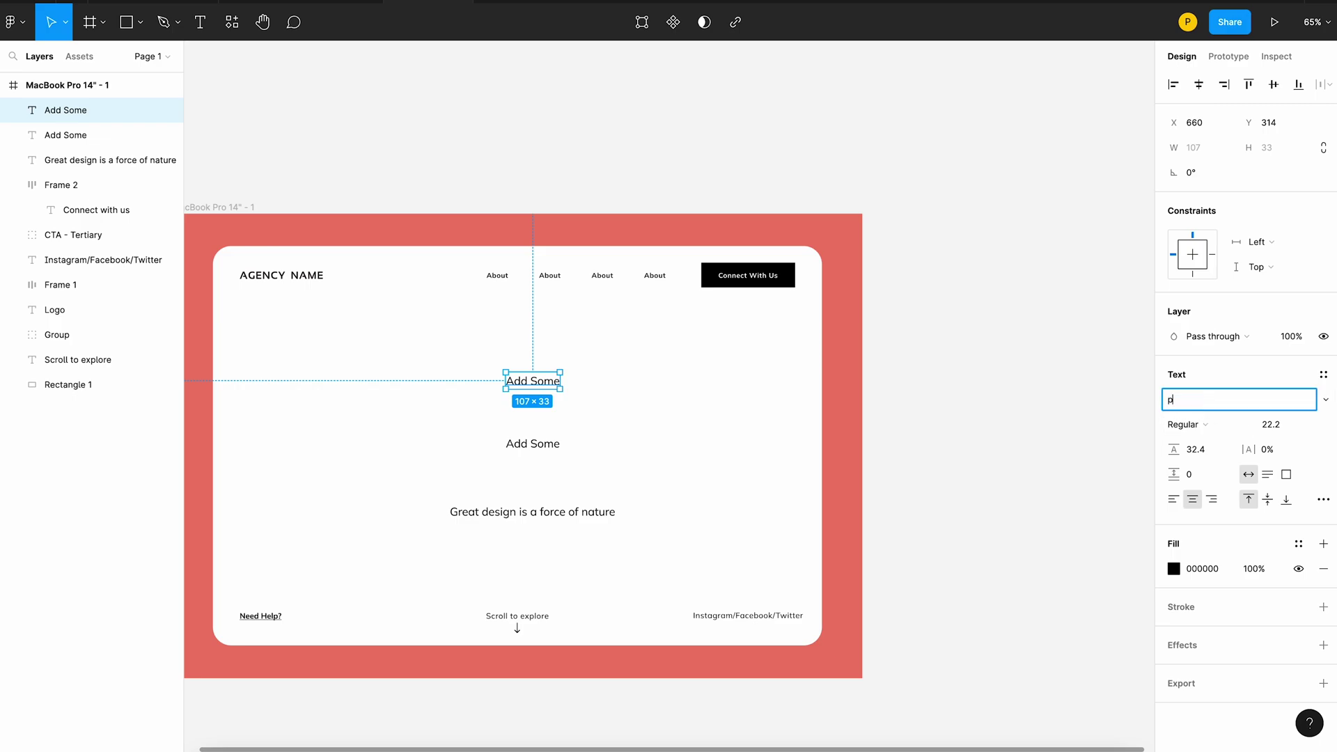
{"action": "type", "text": "roxi"}
{"action": "key", "text": "Return"}
{"action": "left_click", "coordinate": [547, 444]}
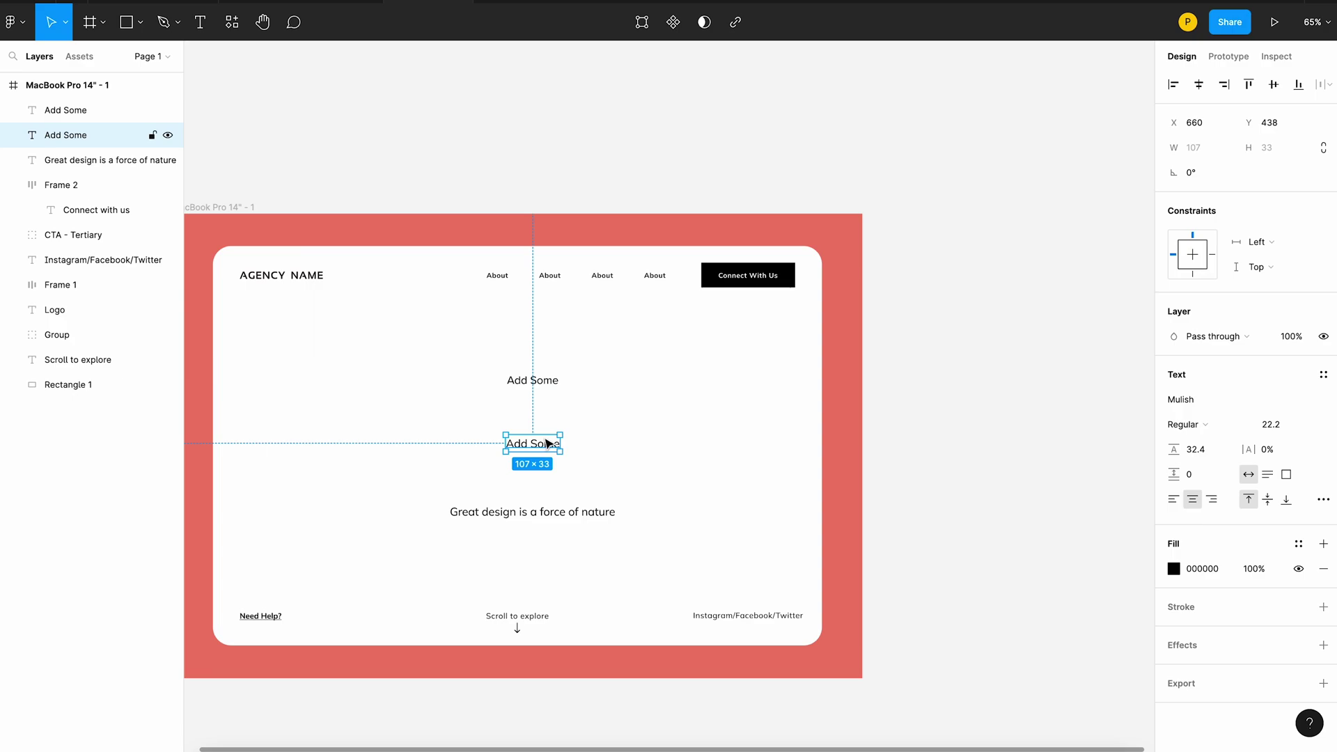
{"action": "key", "text": "Delete"}
Duplicate the Proxima Nova line below and retype the copy as 'Color'.
{"action": "left_click_drag", "start_coordinate": [539, 385], "coordinate": [538, 442]}
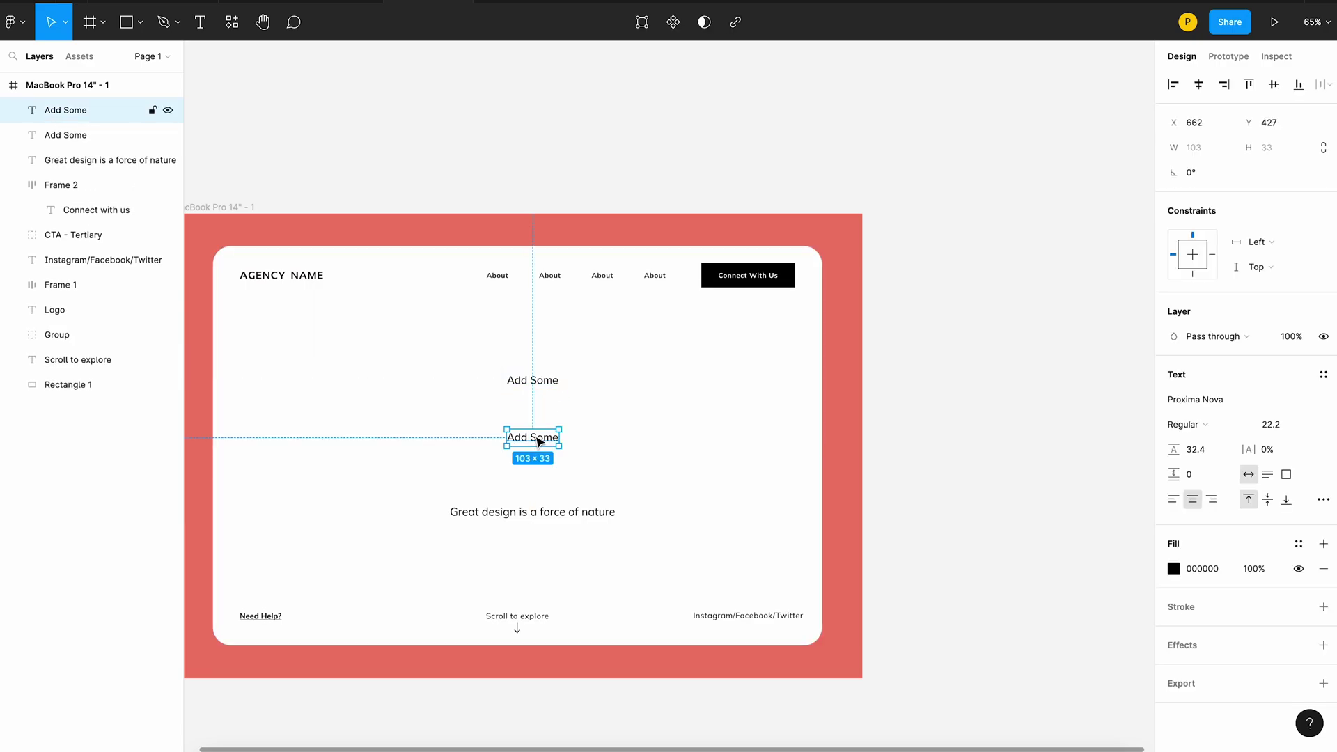
{"action": "double_click", "coordinate": [534, 436]}
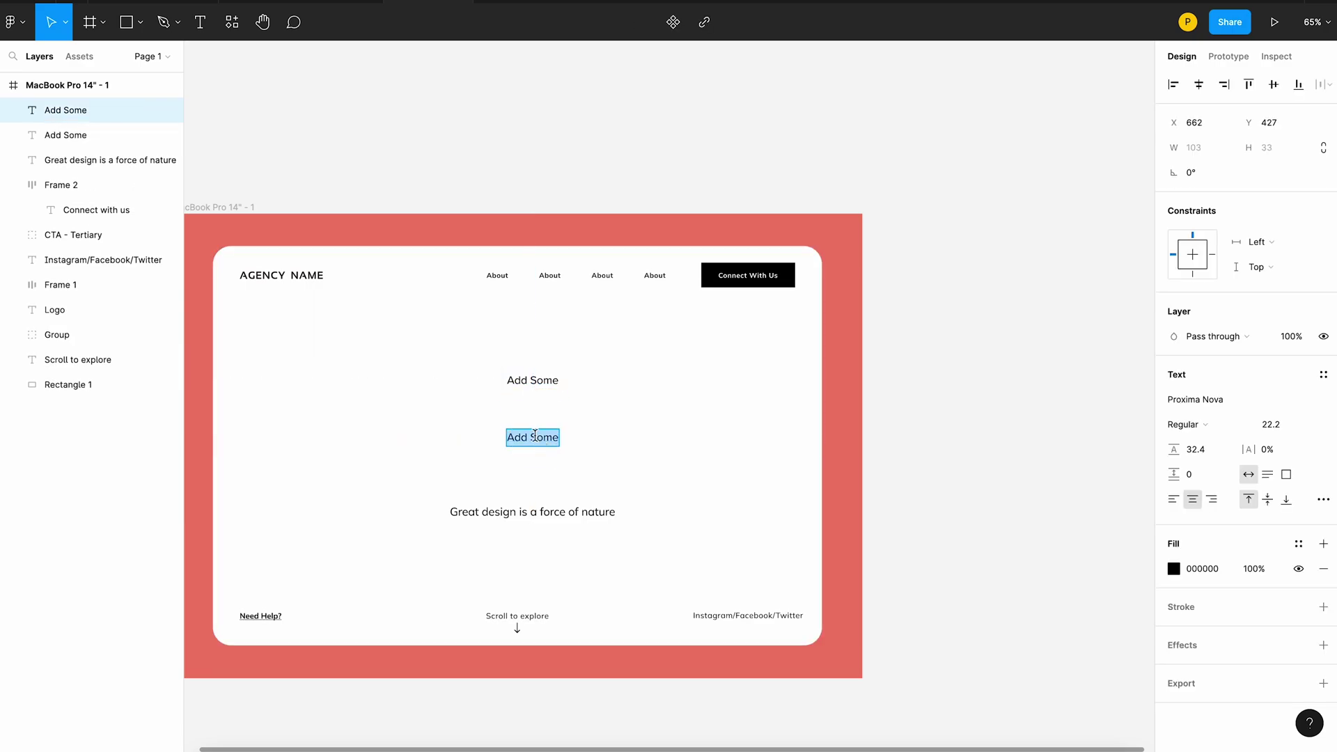
{"action": "type", "text": "Color"}
{"action": "key", "text": "Escape"}
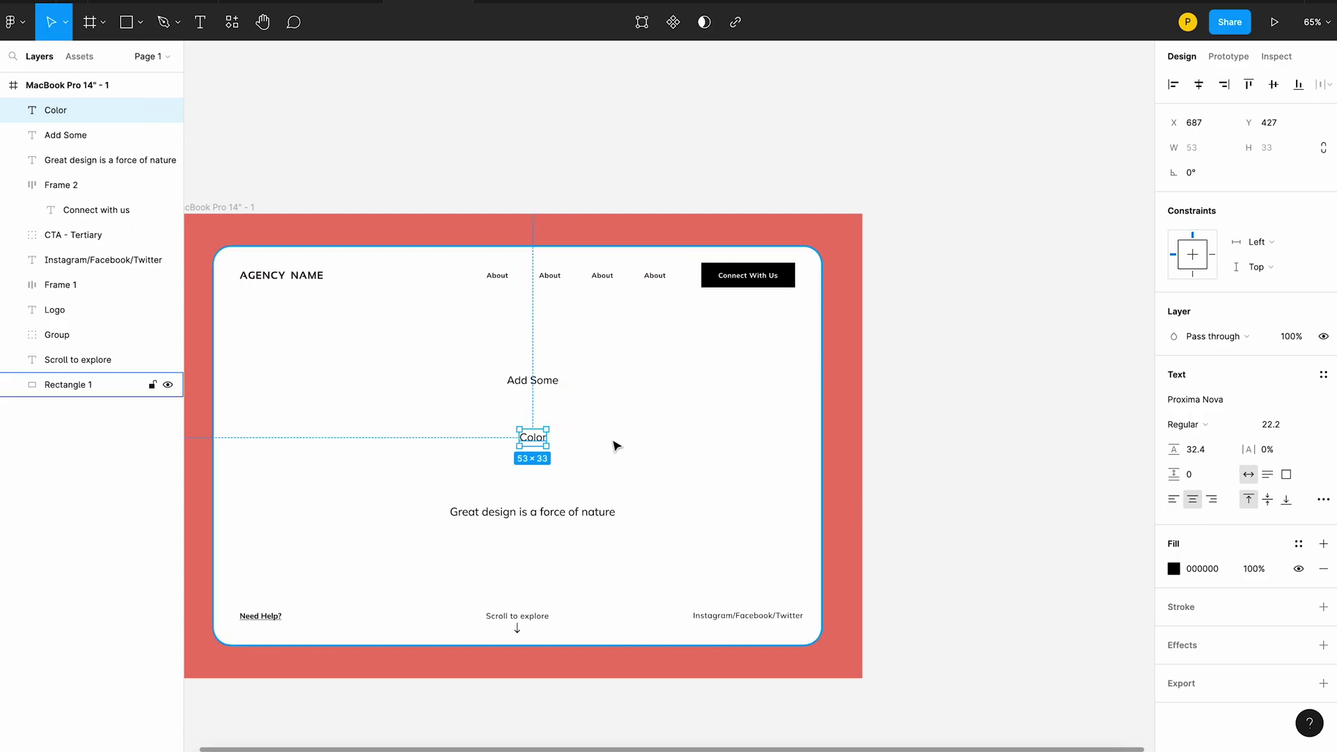
{"action": "key", "text": "k"}
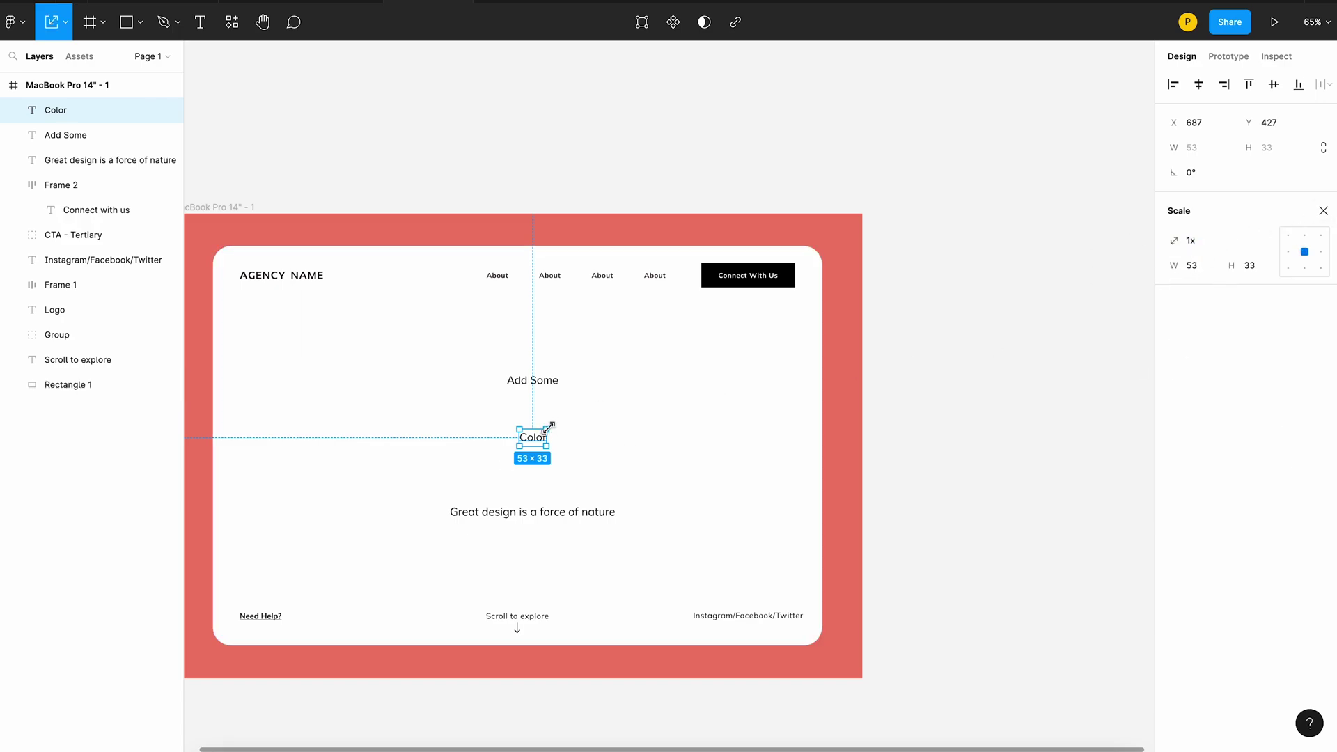
Enlarge Color into a huge headline in Black weight with uppercase case.
{"action": "left_click_drag", "start_coordinate": [546, 426], "coordinate": [605, 411]}
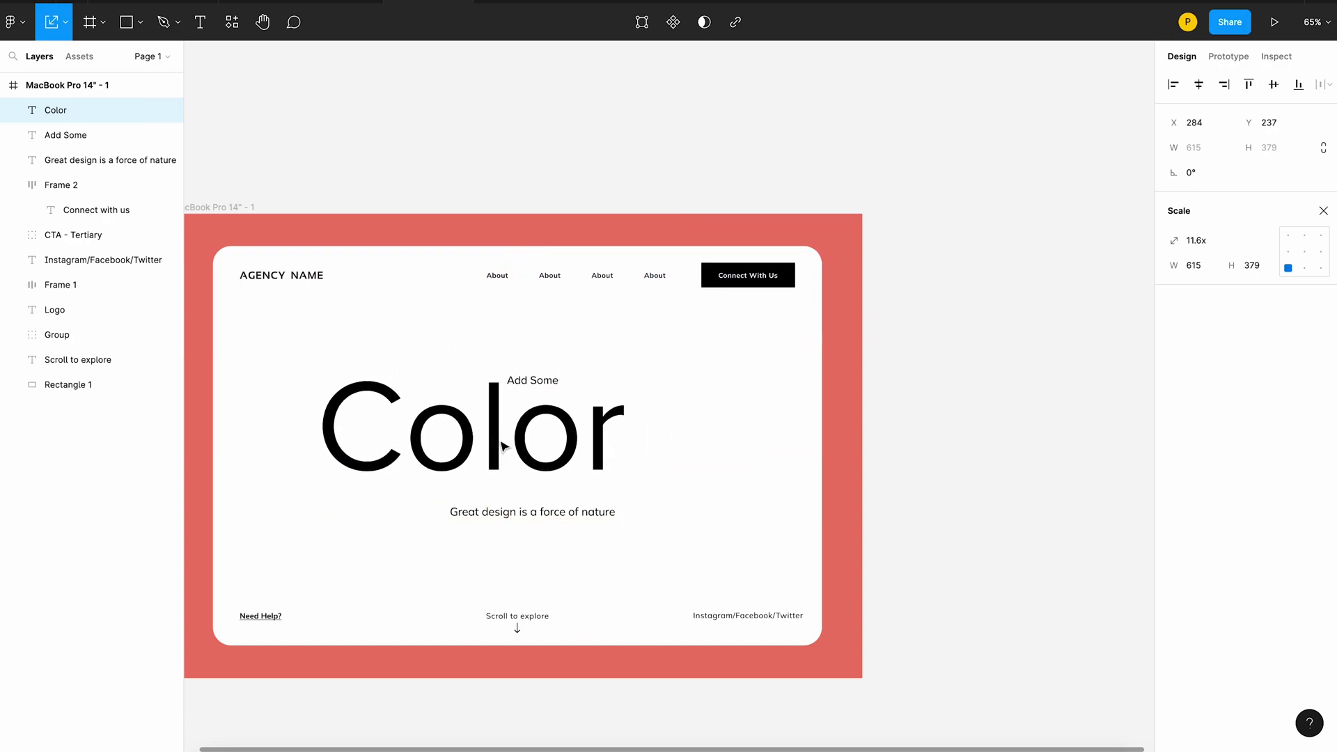
{"action": "left_click_drag", "start_coordinate": [624, 343], "coordinate": [752, 287]}
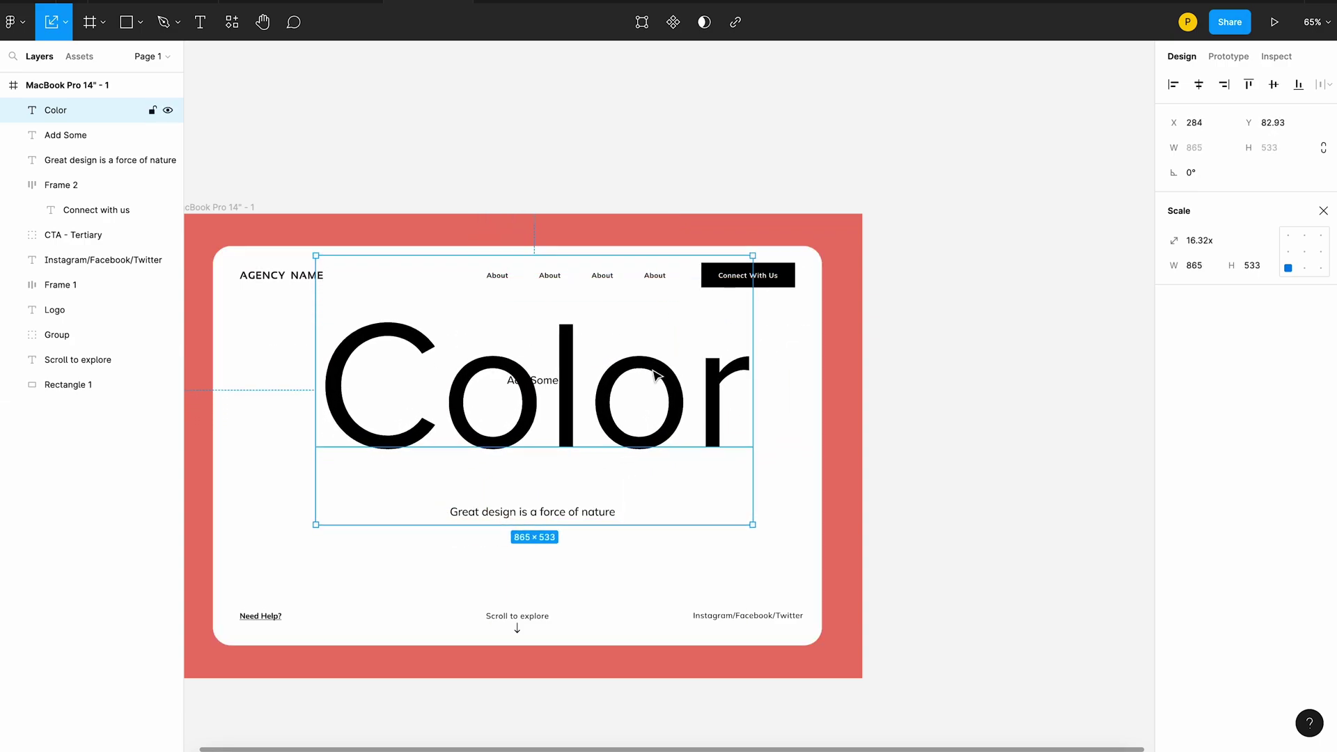
{"action": "left_click", "coordinate": [1323, 210]}
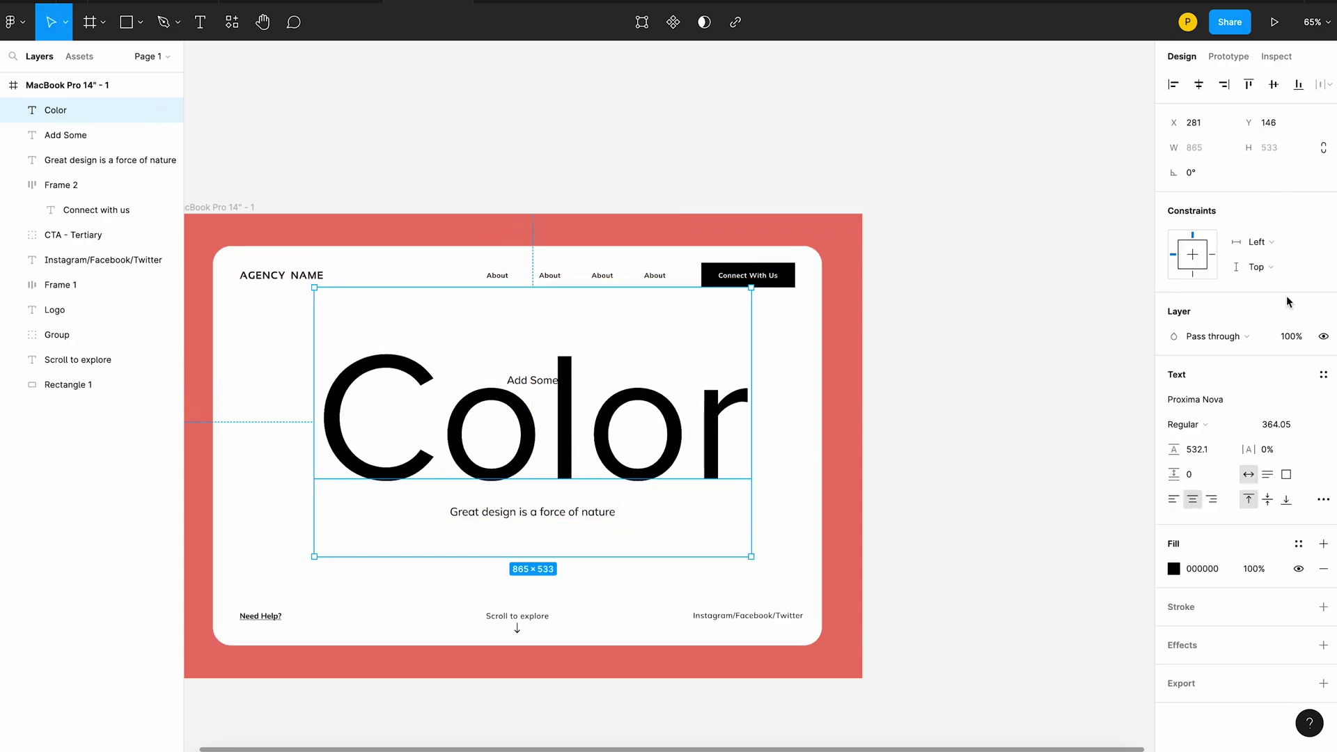
{"action": "left_click", "coordinate": [1239, 426]}
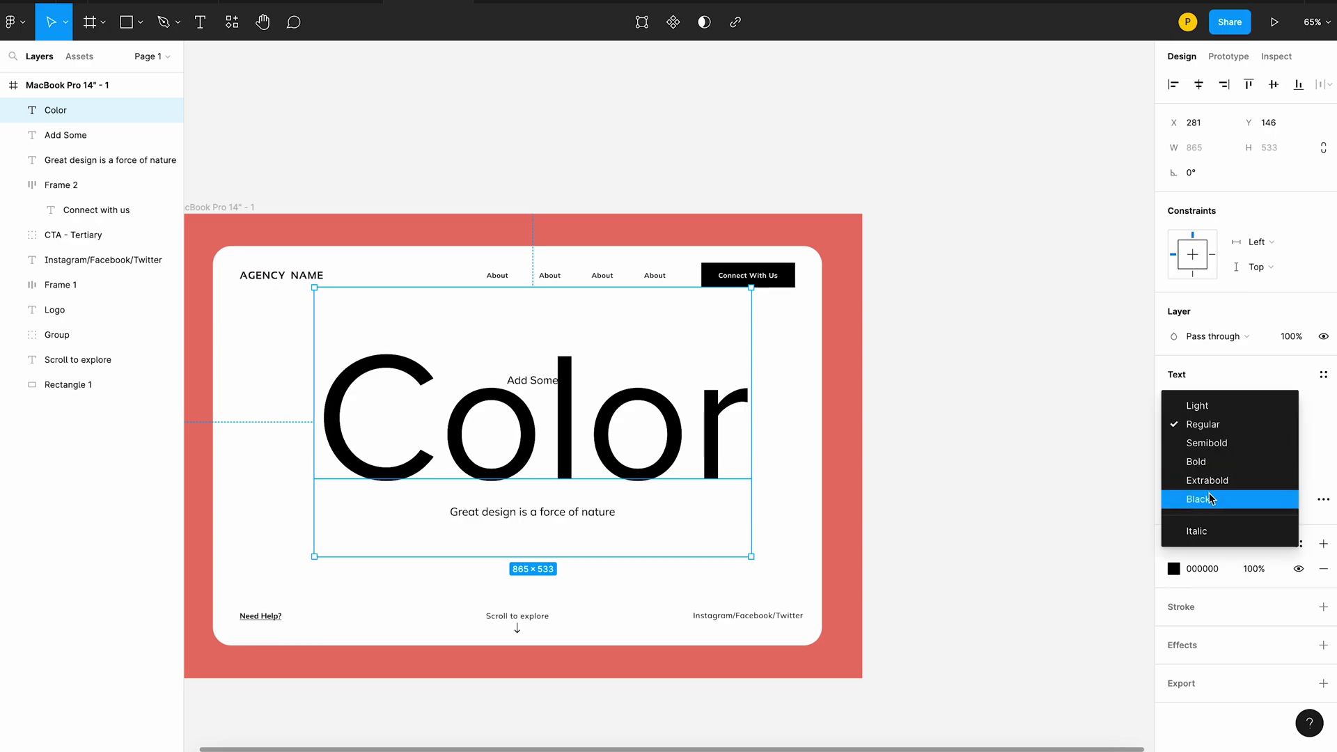
{"action": "left_click", "coordinate": [1204, 497]}
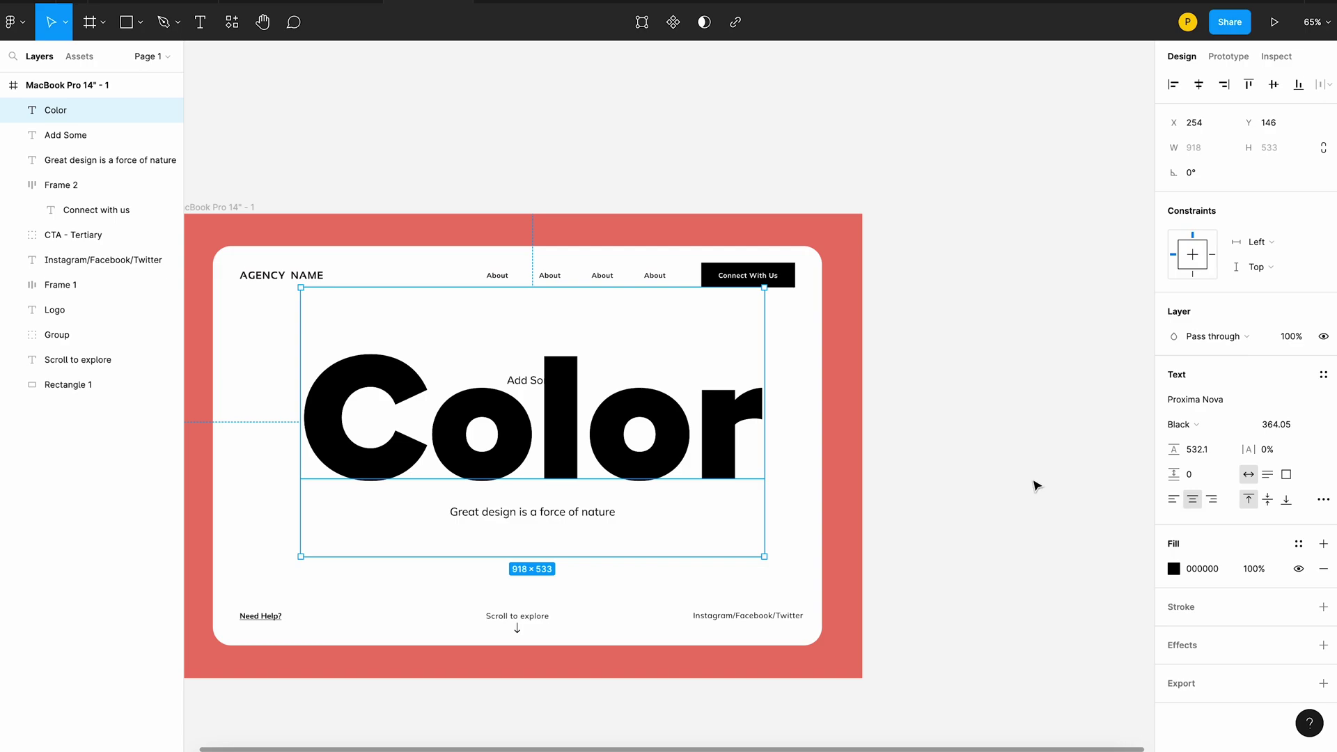
{"action": "left_click", "coordinate": [1323, 500]}
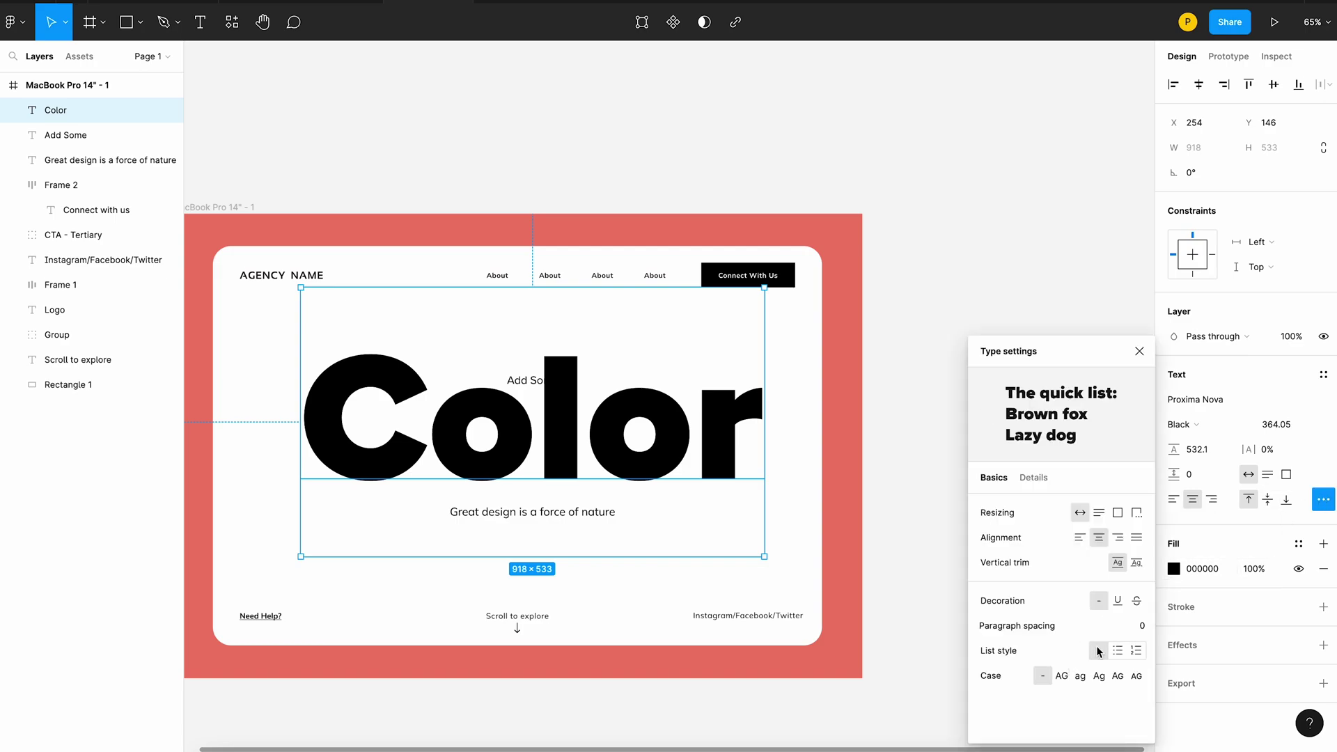
{"action": "left_click", "coordinate": [1062, 675]}
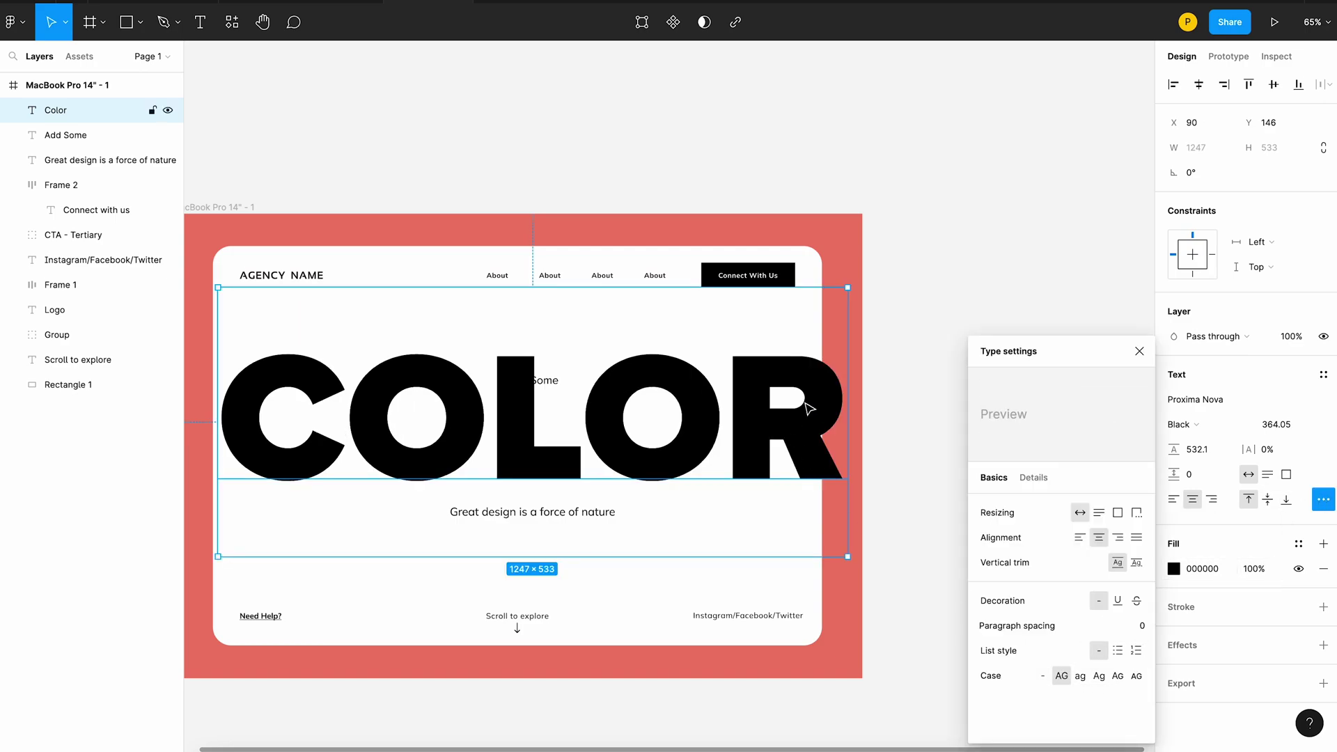
Scale COLOR to about 0.81x, centre it horizontally on the card and move it lower.
{"action": "left_click_drag", "start_coordinate": [847, 285], "coordinate": [811, 317]}
{"action": "key", "text": "ctrl+z"}
{"action": "key", "text": "k"}
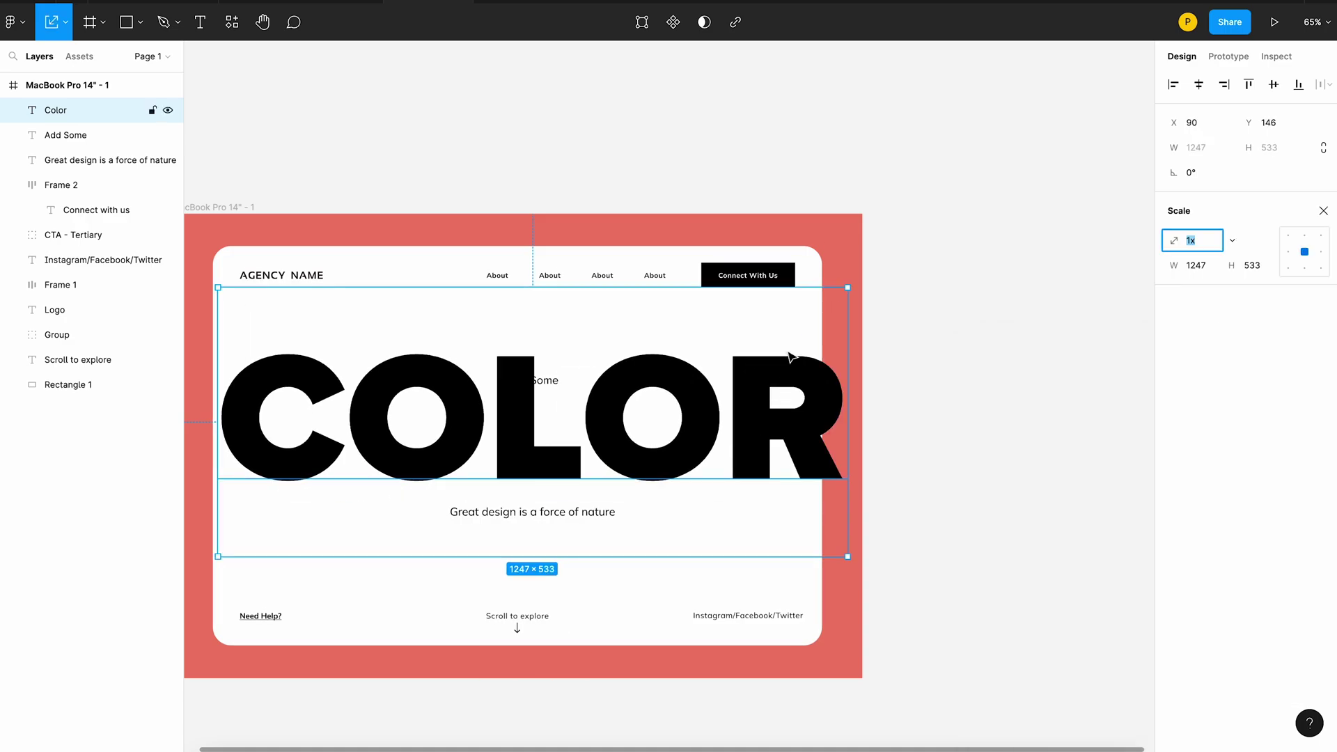
{"action": "left_click_drag", "start_coordinate": [848, 287], "coordinate": [785, 338]}
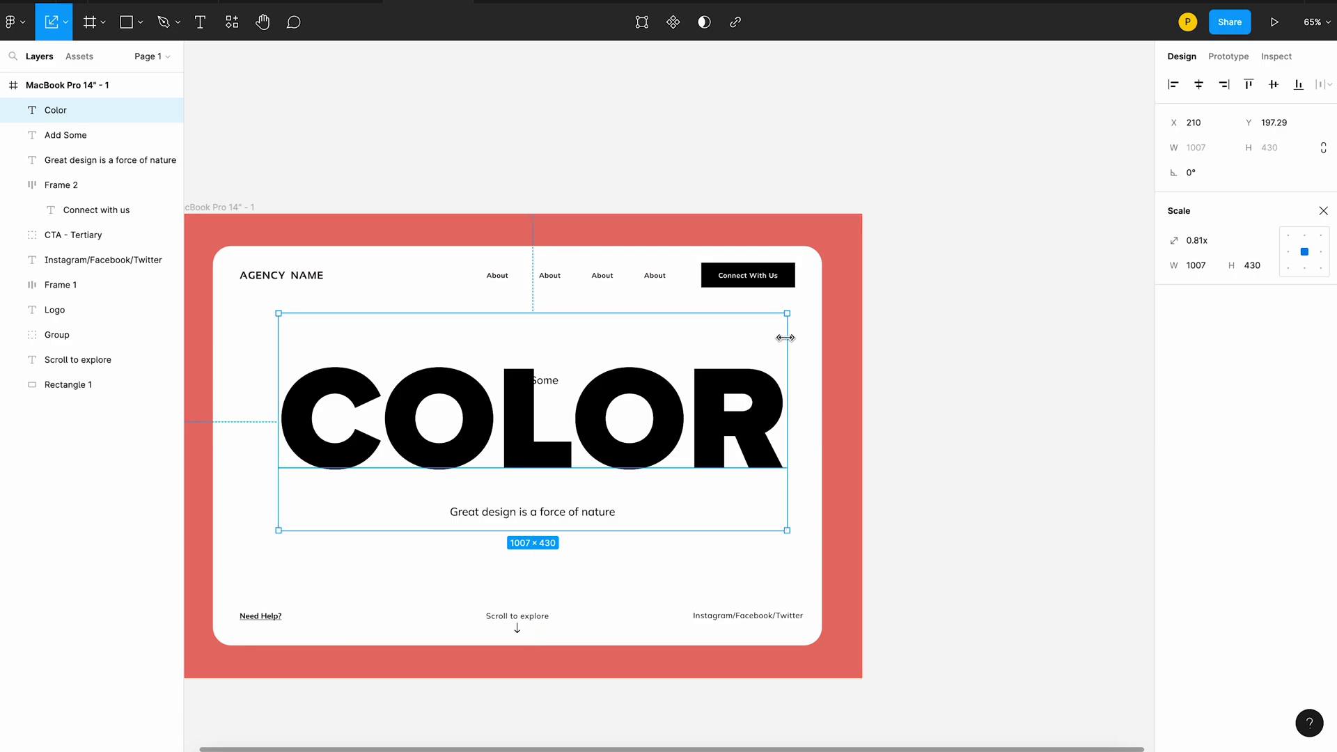
{"action": "left_click", "coordinate": [1198, 84]}
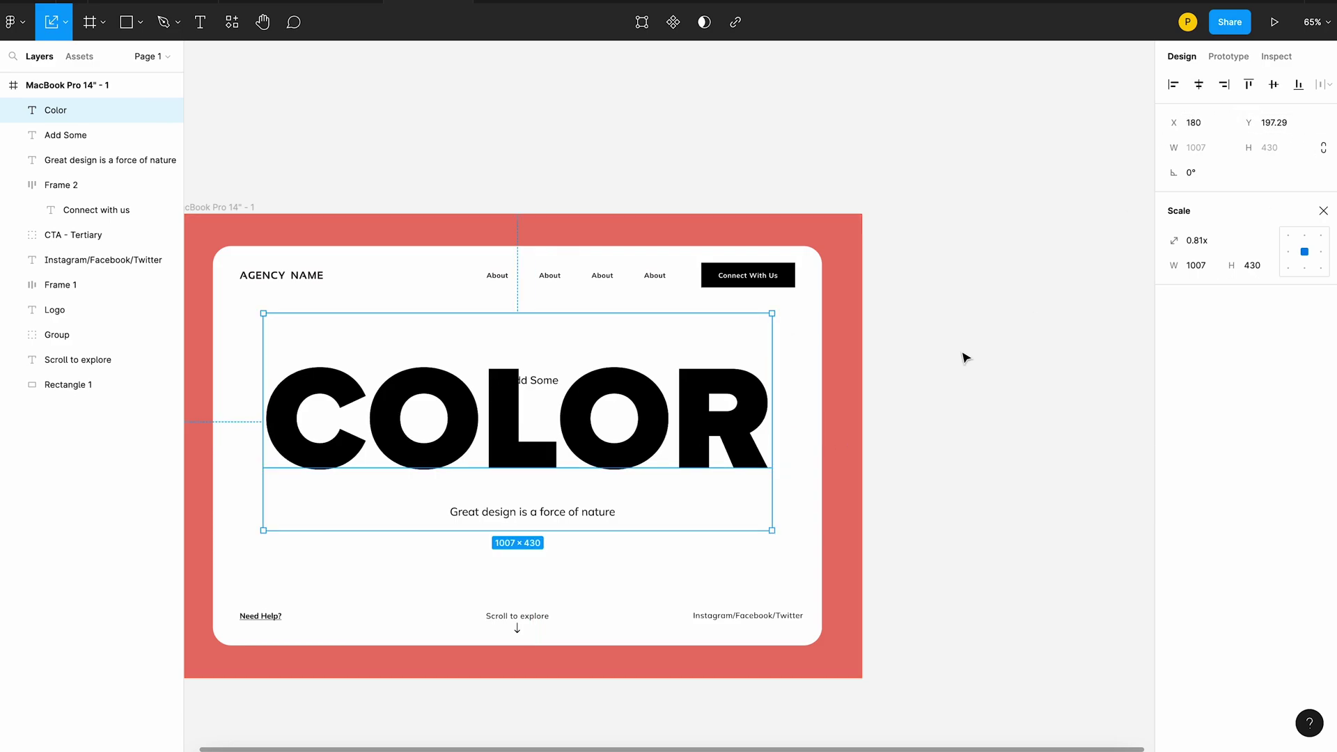
{"action": "left_click_drag", "start_coordinate": [633, 445], "coordinate": [633, 456]}
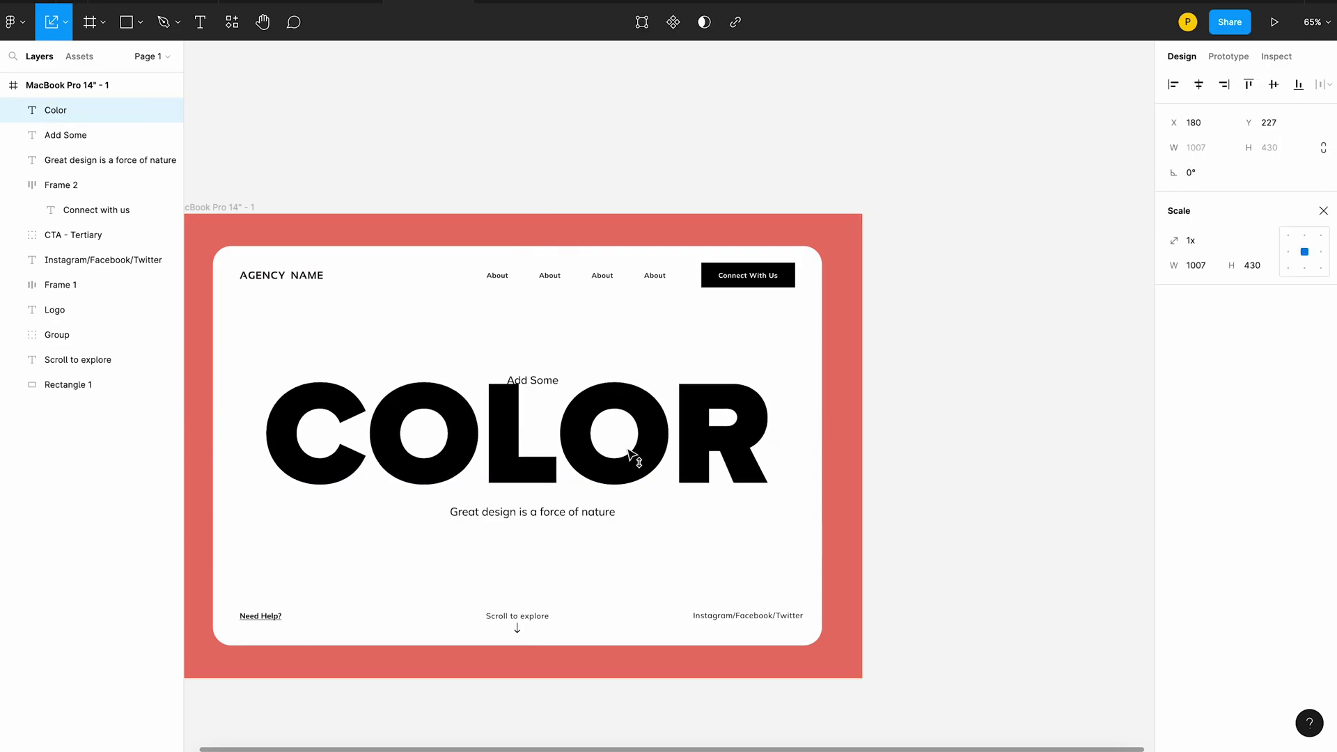
{"action": "left_click", "coordinate": [1005, 426]}
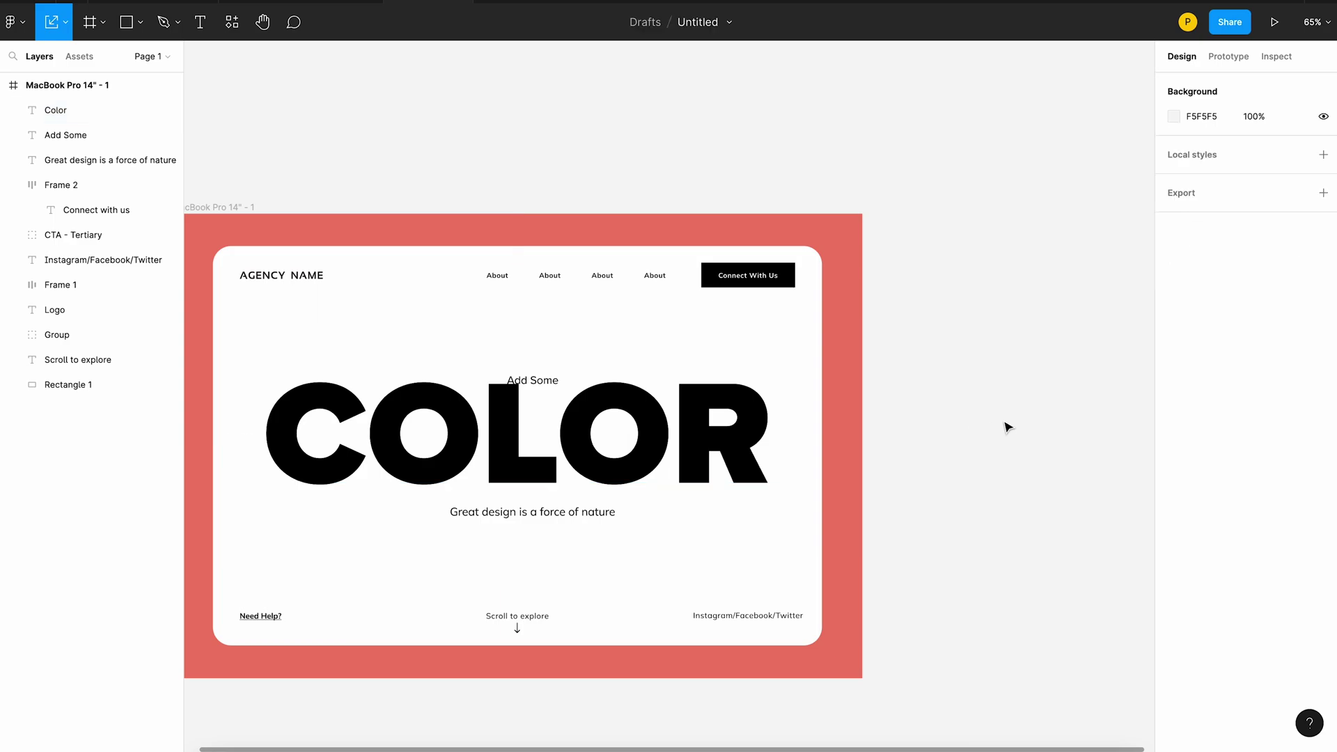
Move Add Some above Color in the layer order.
{"action": "left_click", "coordinate": [541, 390]}
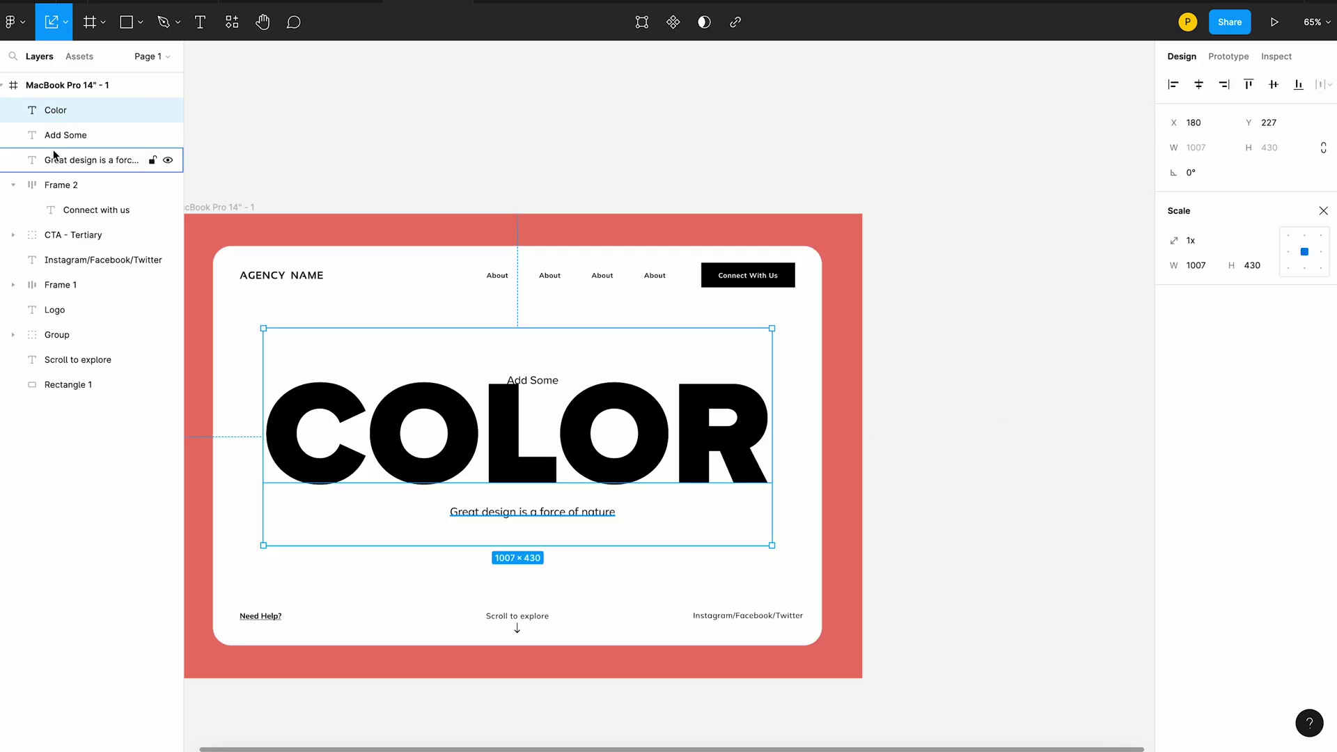
{"action": "left_click_drag", "start_coordinate": [67, 135], "coordinate": [66, 101]}
{"action": "left_click", "coordinate": [410, 318]}
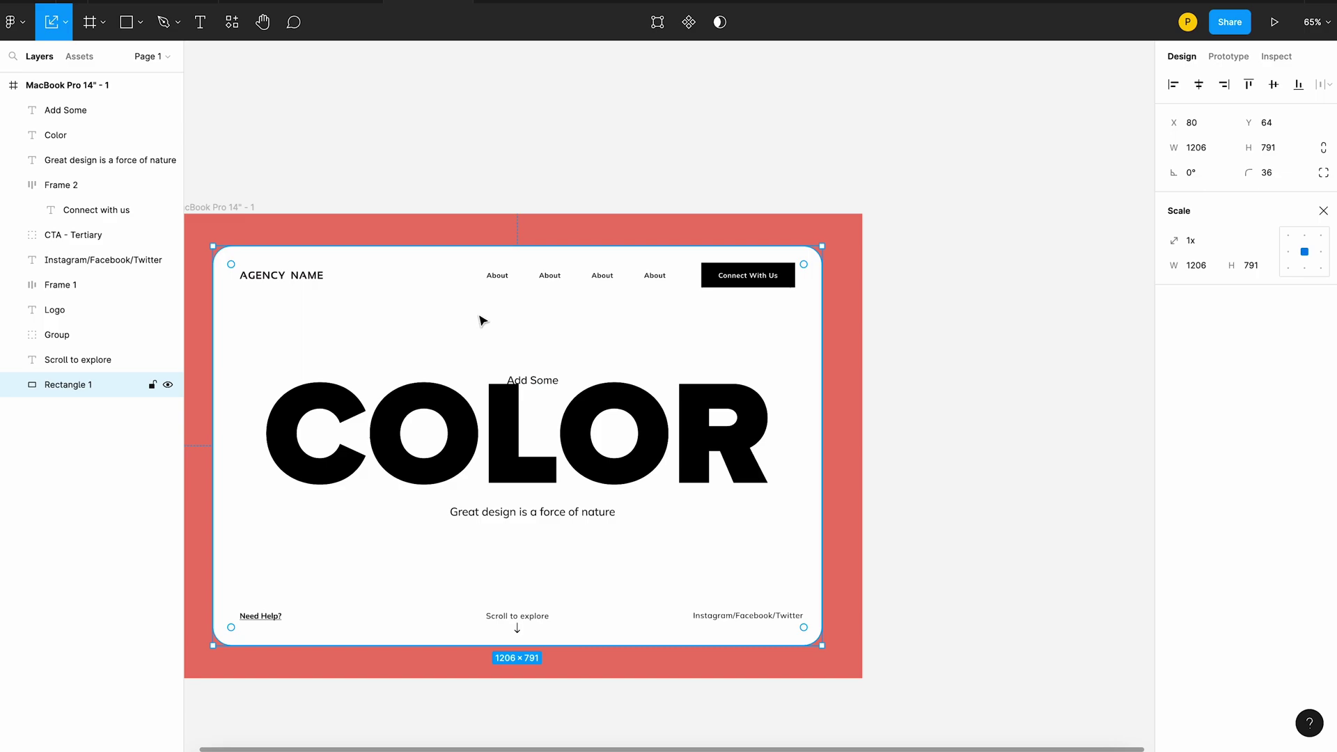
{"action": "mouse_move", "coordinate": [544, 382]}
{"action": "left_mouse_down"}
{"action": "mouse_move", "coordinate": [505, 416]}
{"action": "mouse_move", "coordinate": [291, 430]}
{"action": "left_mouse_up"}
{"action": "key", "text": "ctrl+z"}
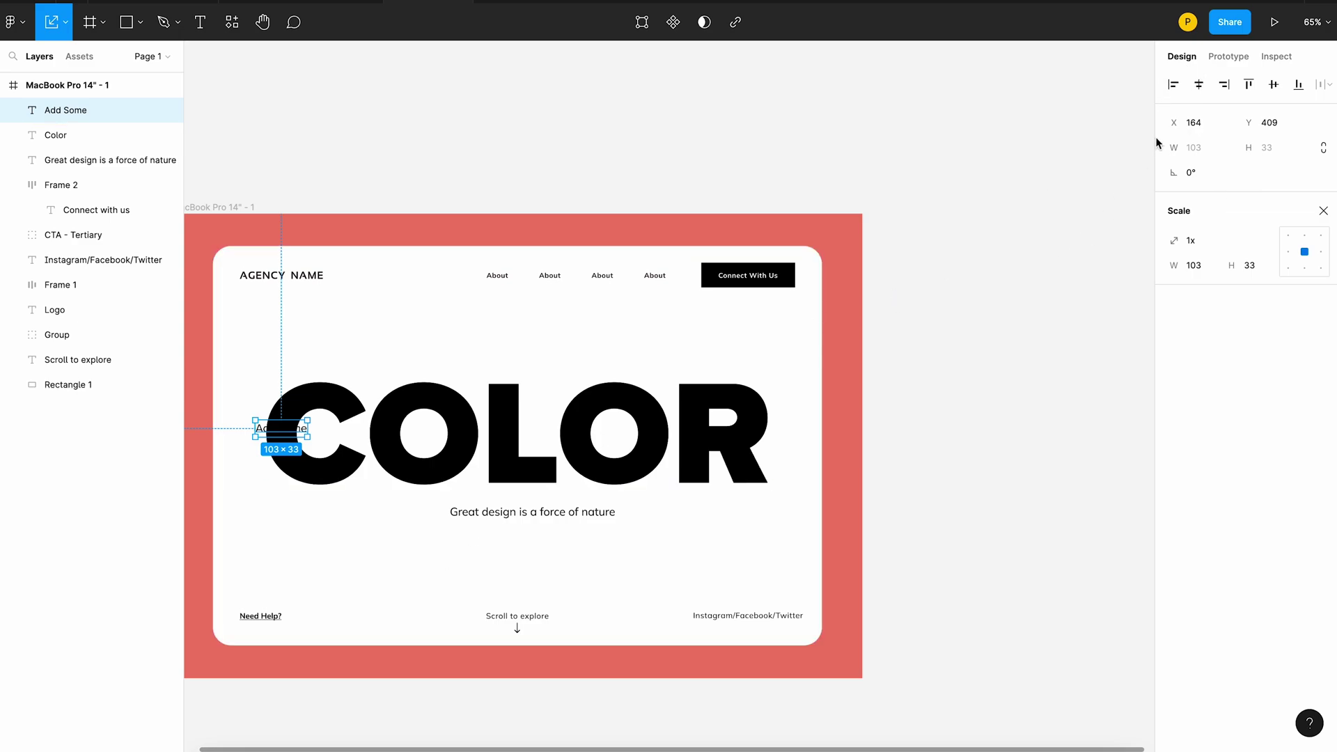
Set the Add Some label to uppercase and Bold weight.
{"action": "left_click", "coordinate": [1323, 211]}
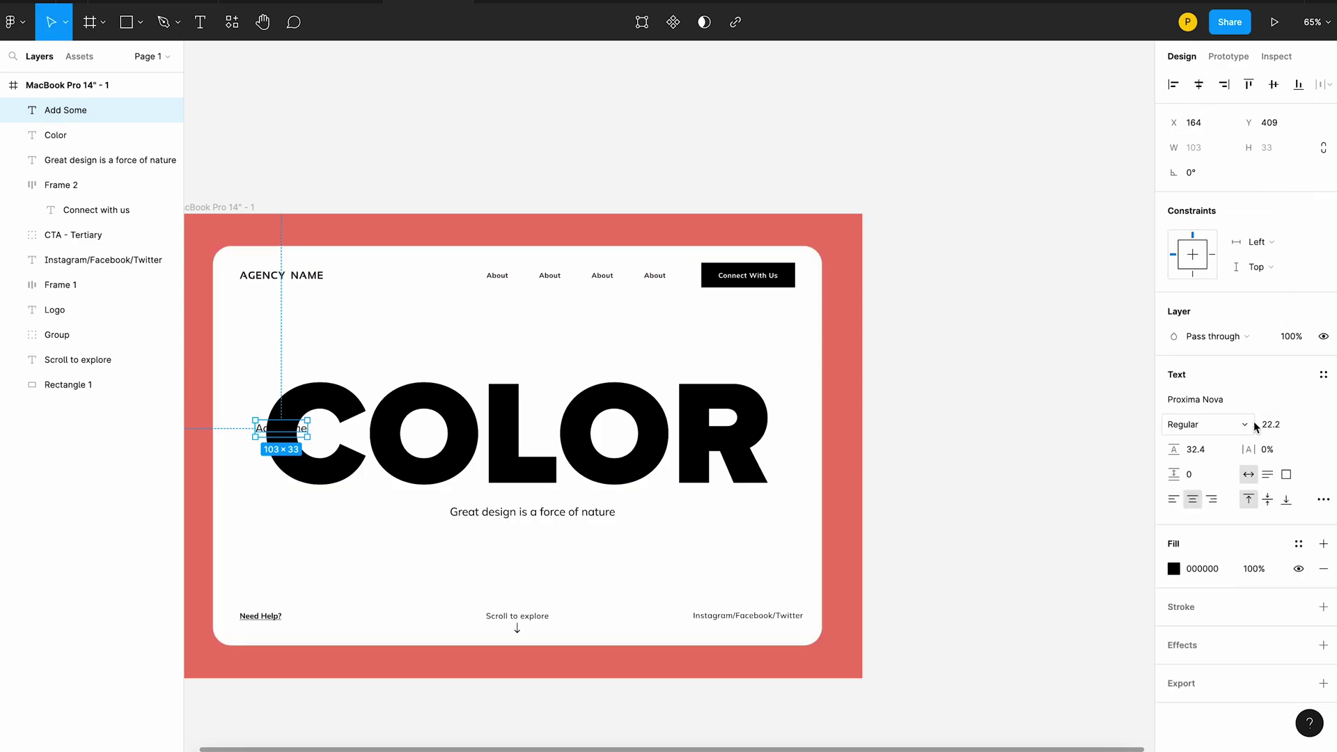
{"action": "left_click", "coordinate": [1322, 500]}
{"action": "left_click", "coordinate": [1061, 675]}
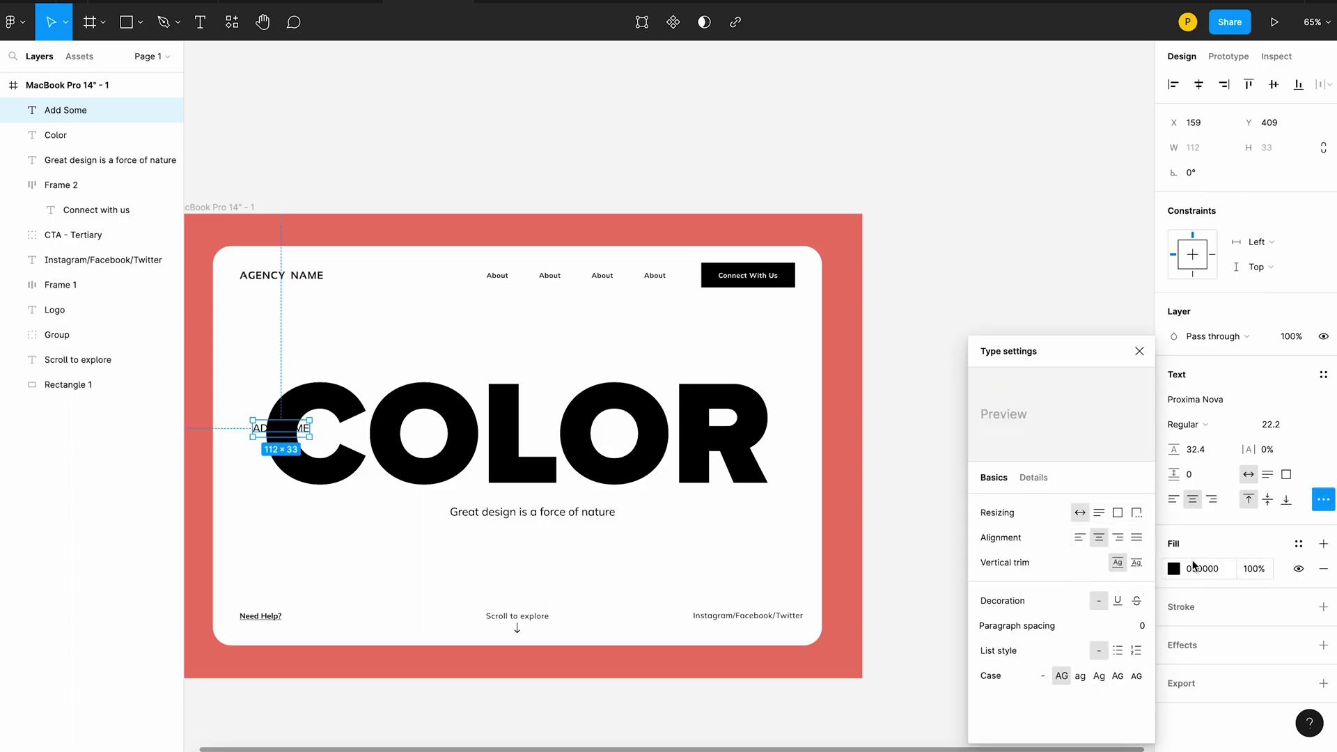
{"action": "left_click", "coordinate": [1140, 351]}
{"action": "left_click", "coordinate": [1192, 424]}
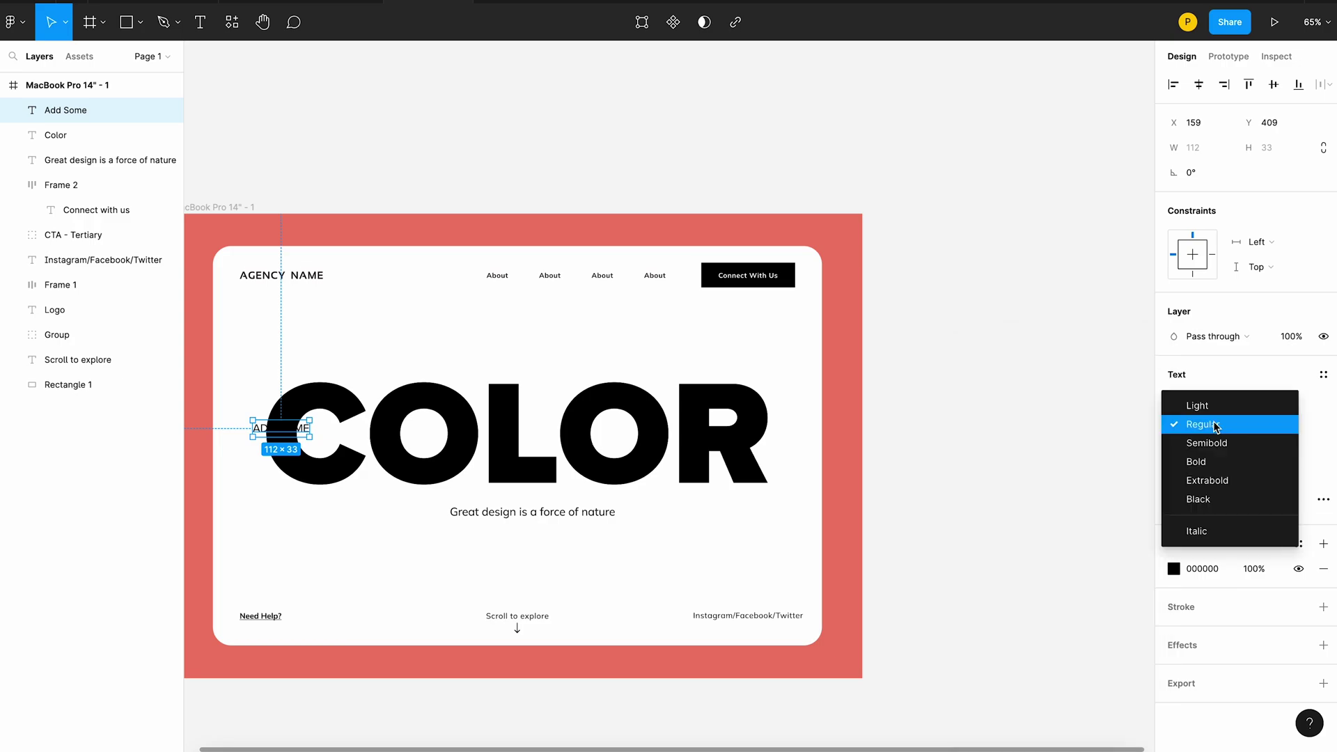
{"action": "left_click", "coordinate": [1204, 462]}
{"action": "left_click", "coordinate": [1076, 392]}
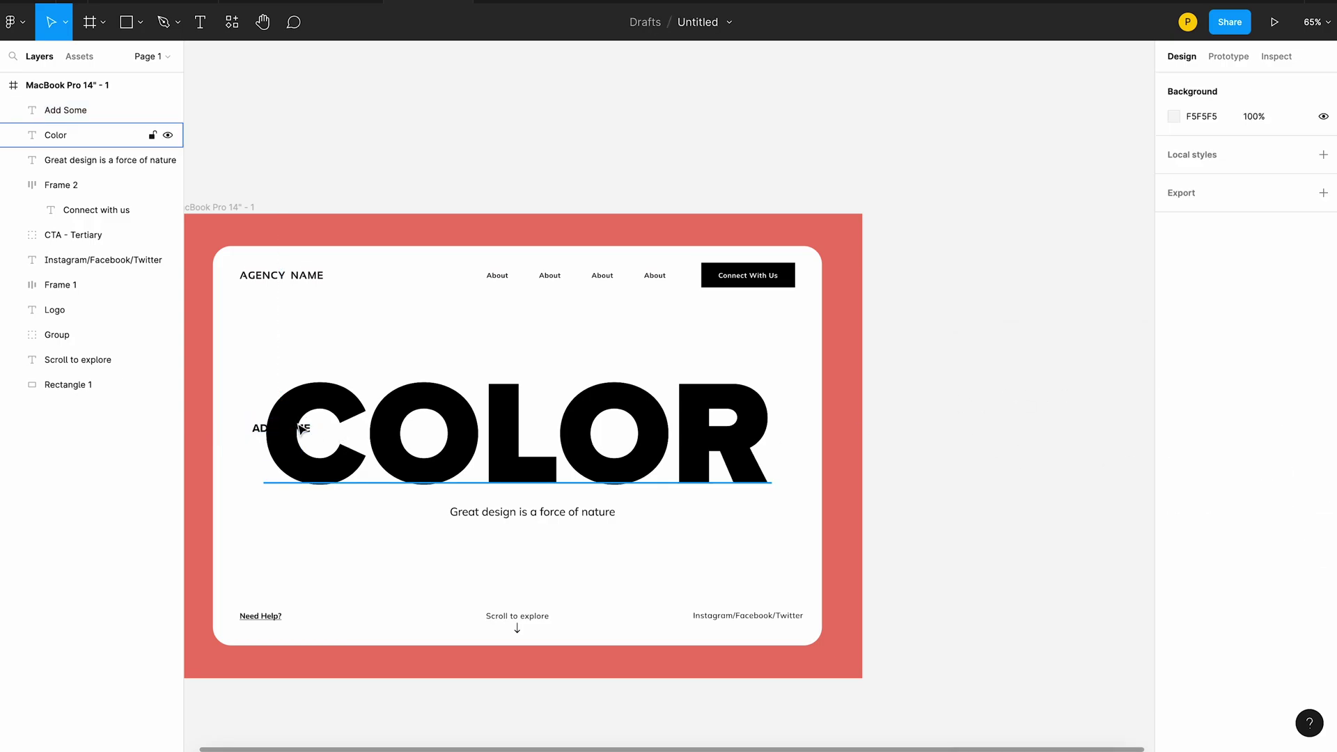
{"action": "left_click", "coordinate": [261, 434]}
Draw a white rectangle over the ADD SOME label.
{"action": "scroll", "coordinate": [275, 439], "scroll_direction": "up", "scroll_amount": 5}
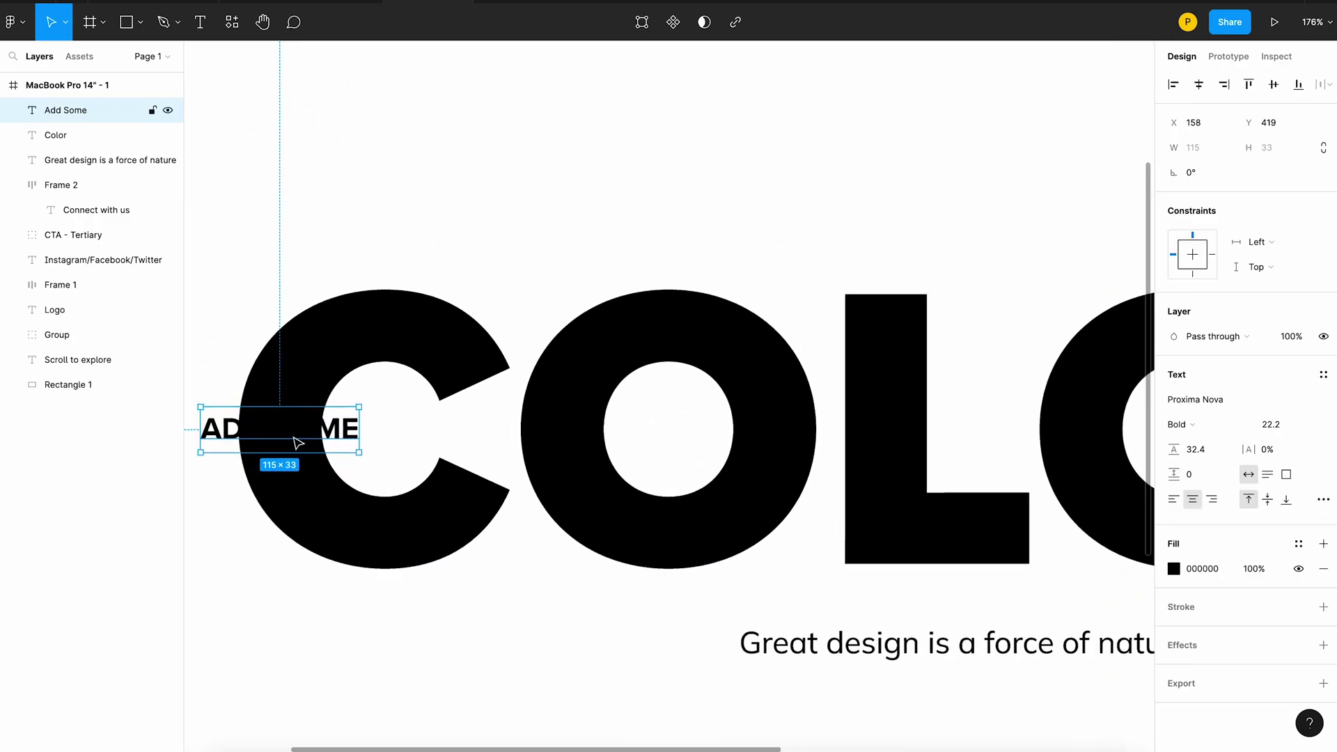
{"action": "key", "text": "r"}
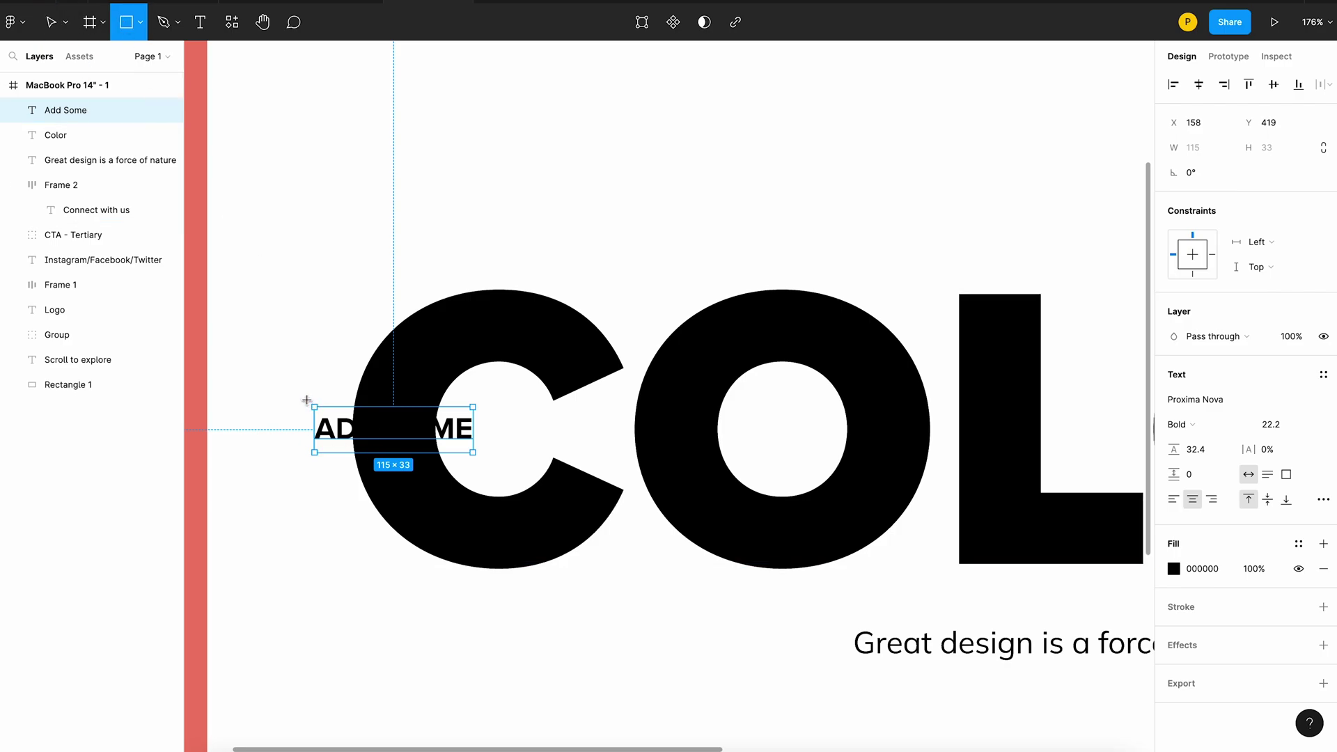
{"action": "left_click_drag", "start_coordinate": [299, 391], "coordinate": [495, 460]}
{"action": "key", "text": "i"}
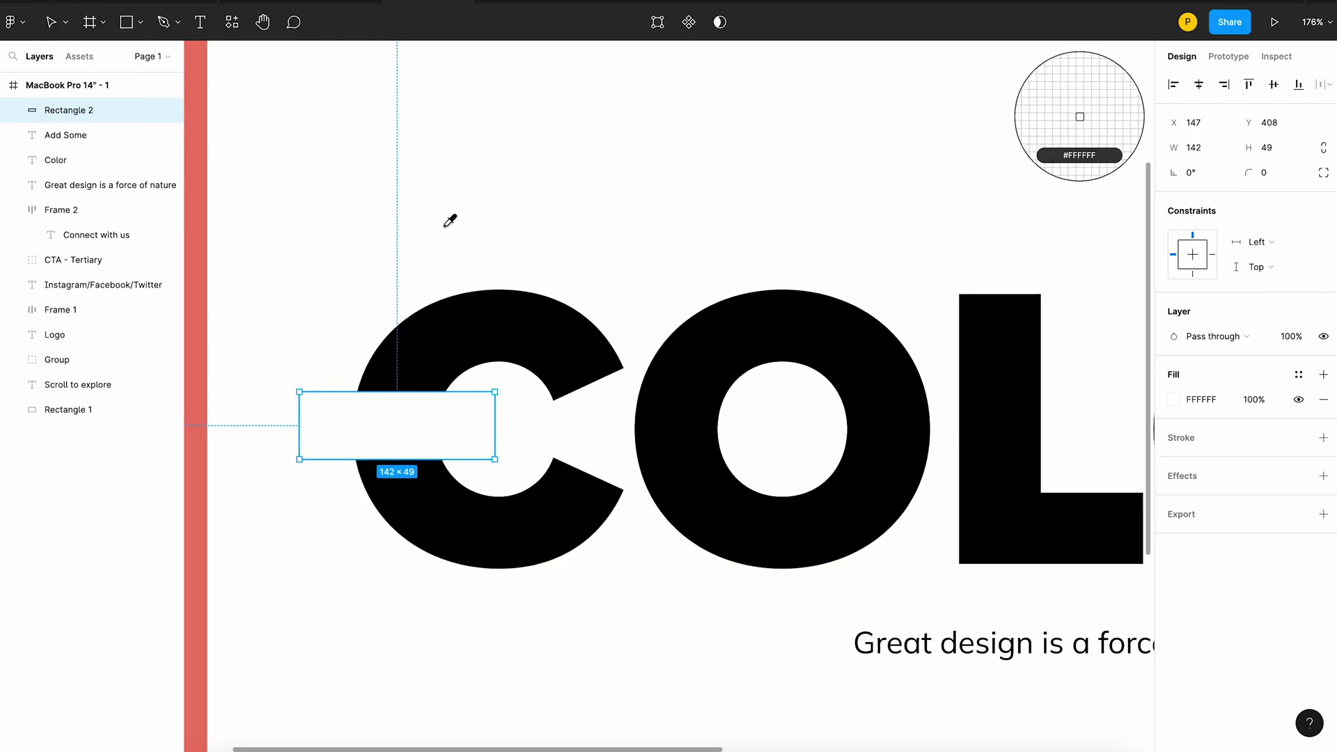
{"action": "key", "text": "Escape"}
{"action": "left_click", "coordinate": [439, 337]}
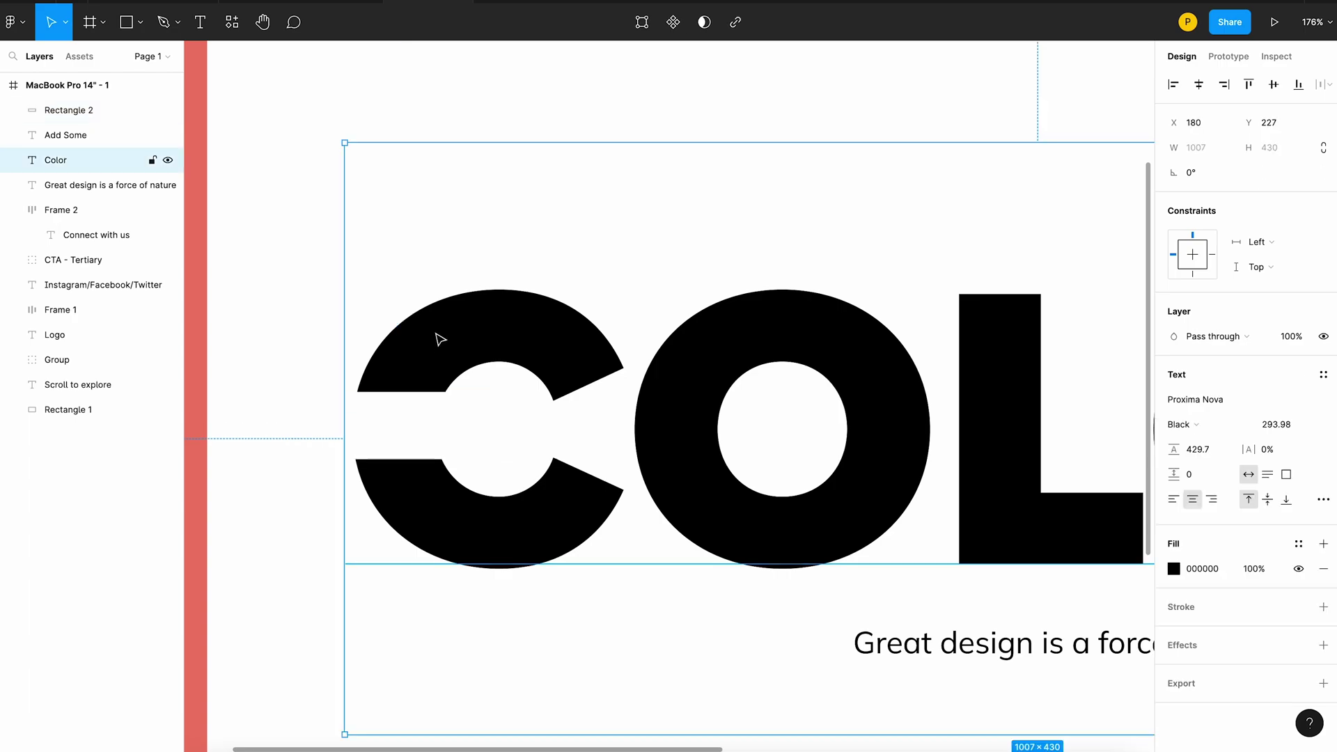
{"action": "left_click", "coordinate": [382, 420]}
Put ADD SOME above the rectangle, centre them vertically, and group them as Group 1.
{"action": "left_click_drag", "start_coordinate": [80, 135], "coordinate": [71, 100]}
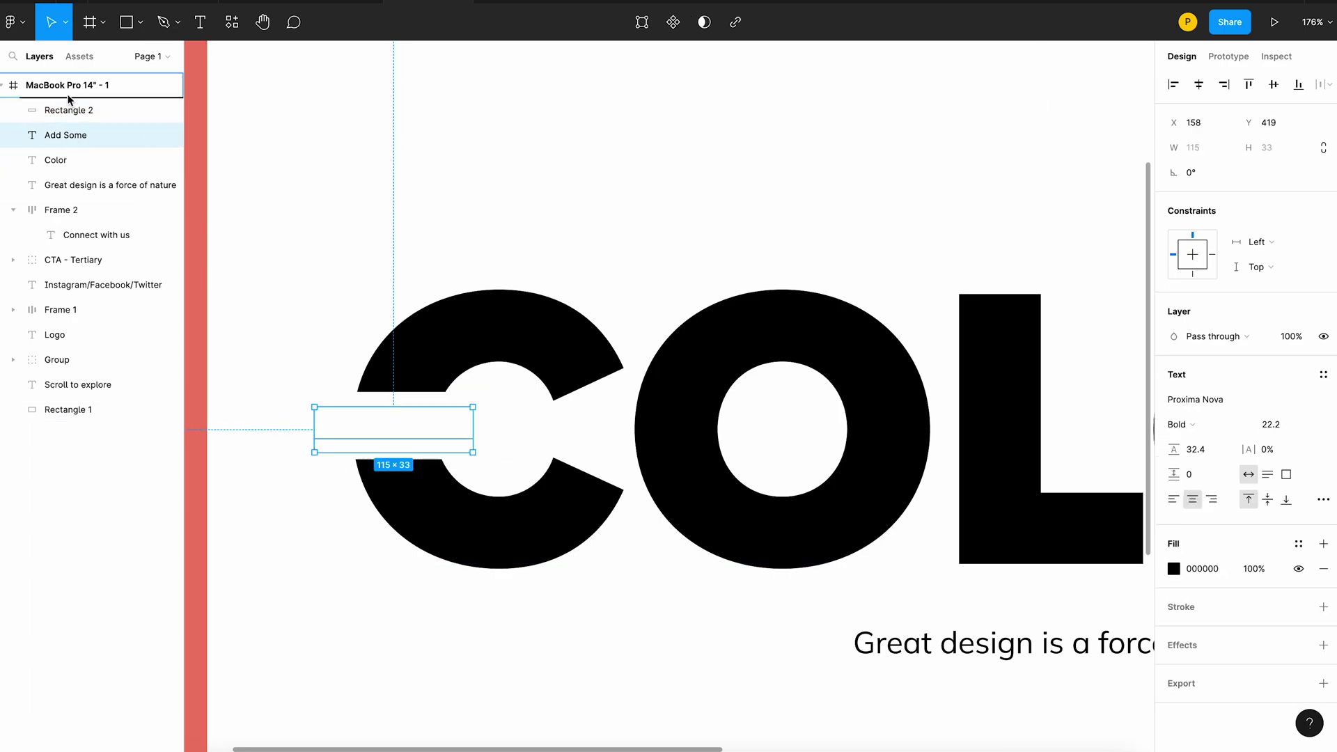
{"action": "left_click", "coordinate": [401, 404], "text": "shift"}
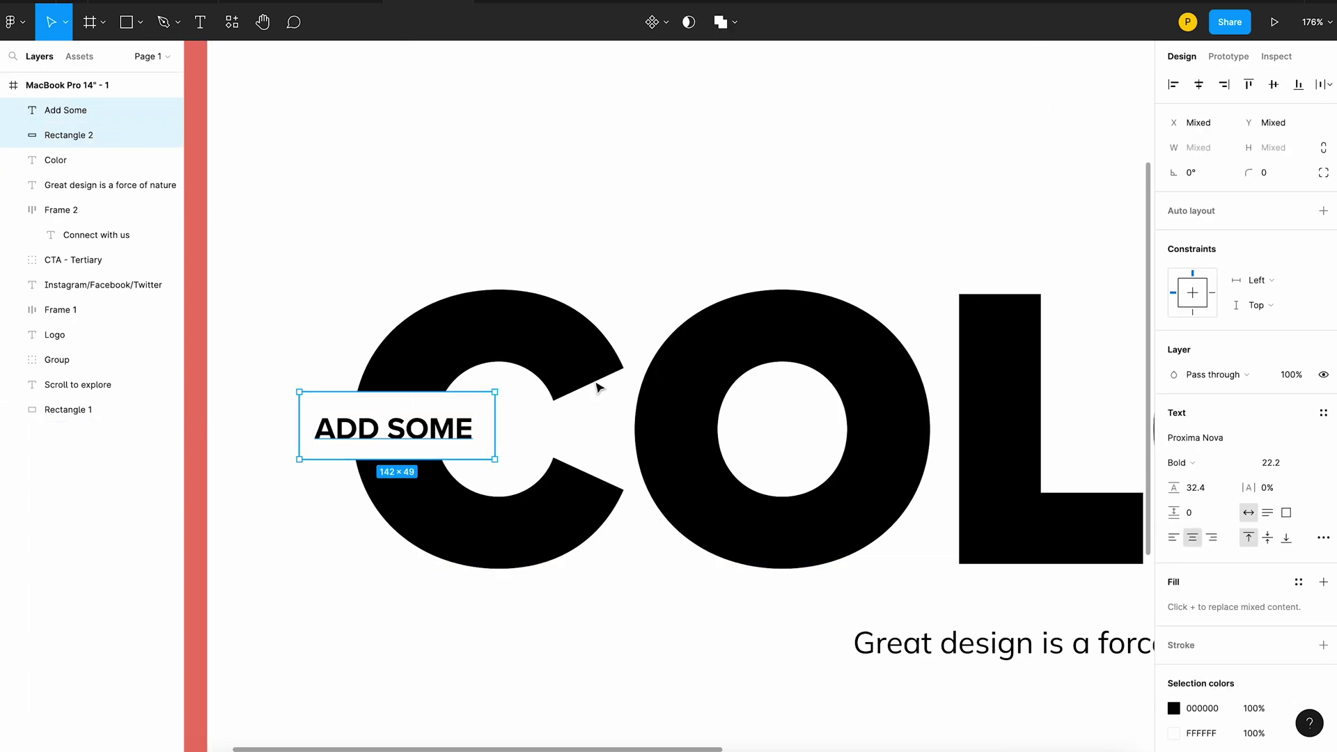
{"action": "left_click", "coordinate": [1274, 85]}
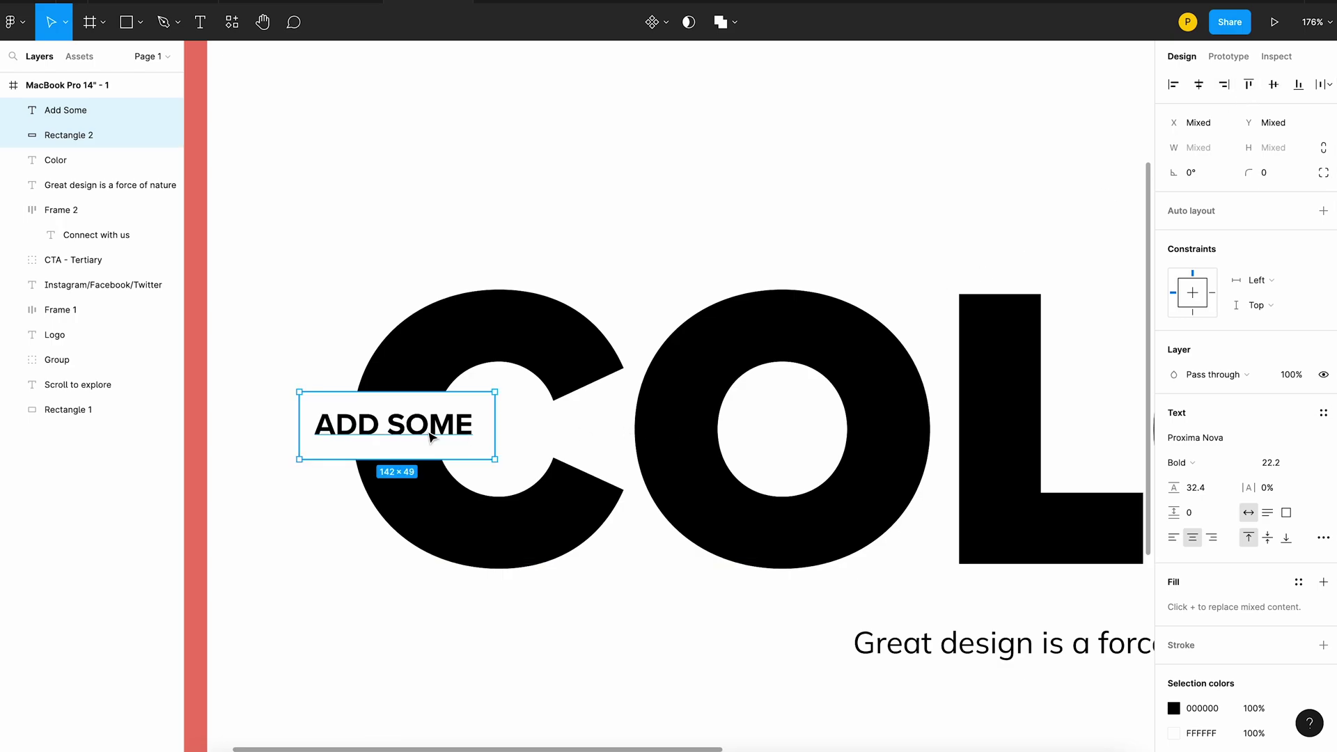
{"action": "key", "text": "ctrl+g"}
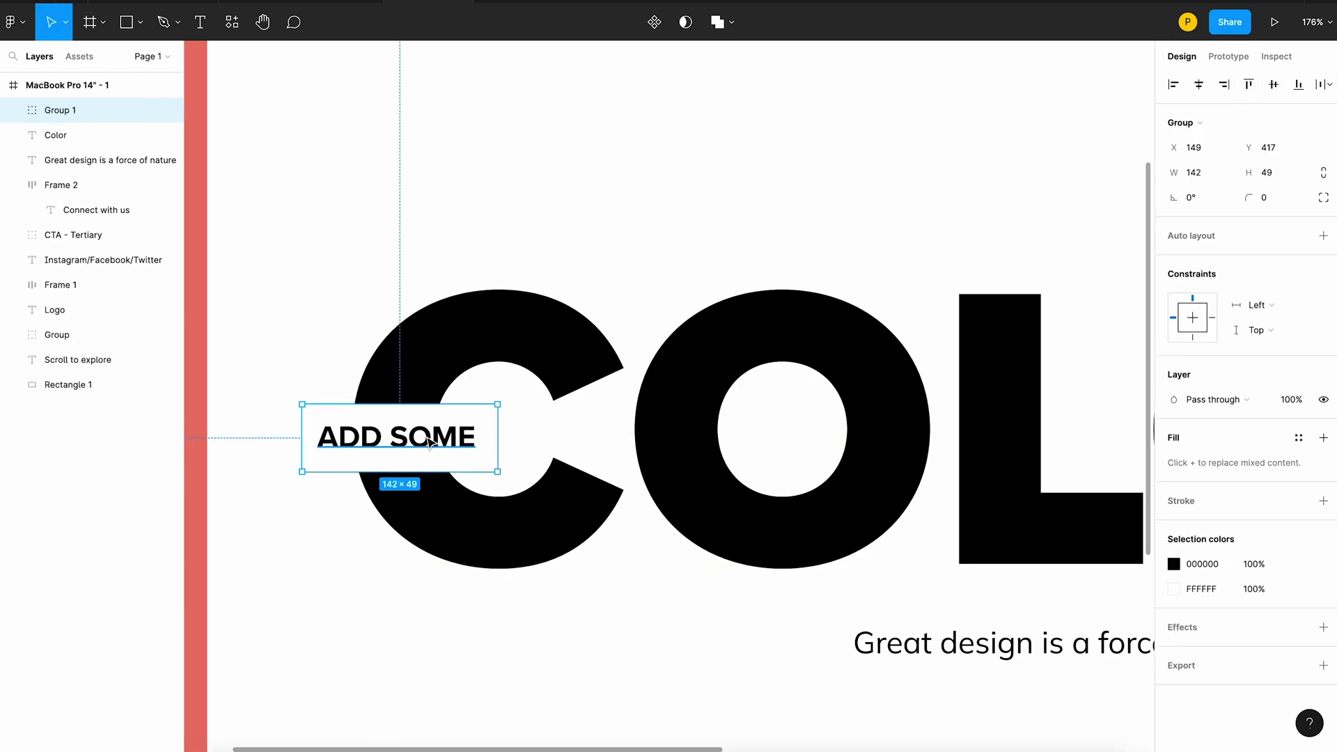
{"action": "left_click_drag", "start_coordinate": [432, 428], "coordinate": [431, 433]}
Open the COLOR headline for text editing and highlight its last two letters, OR.
{"action": "key", "text": "shift+1"}
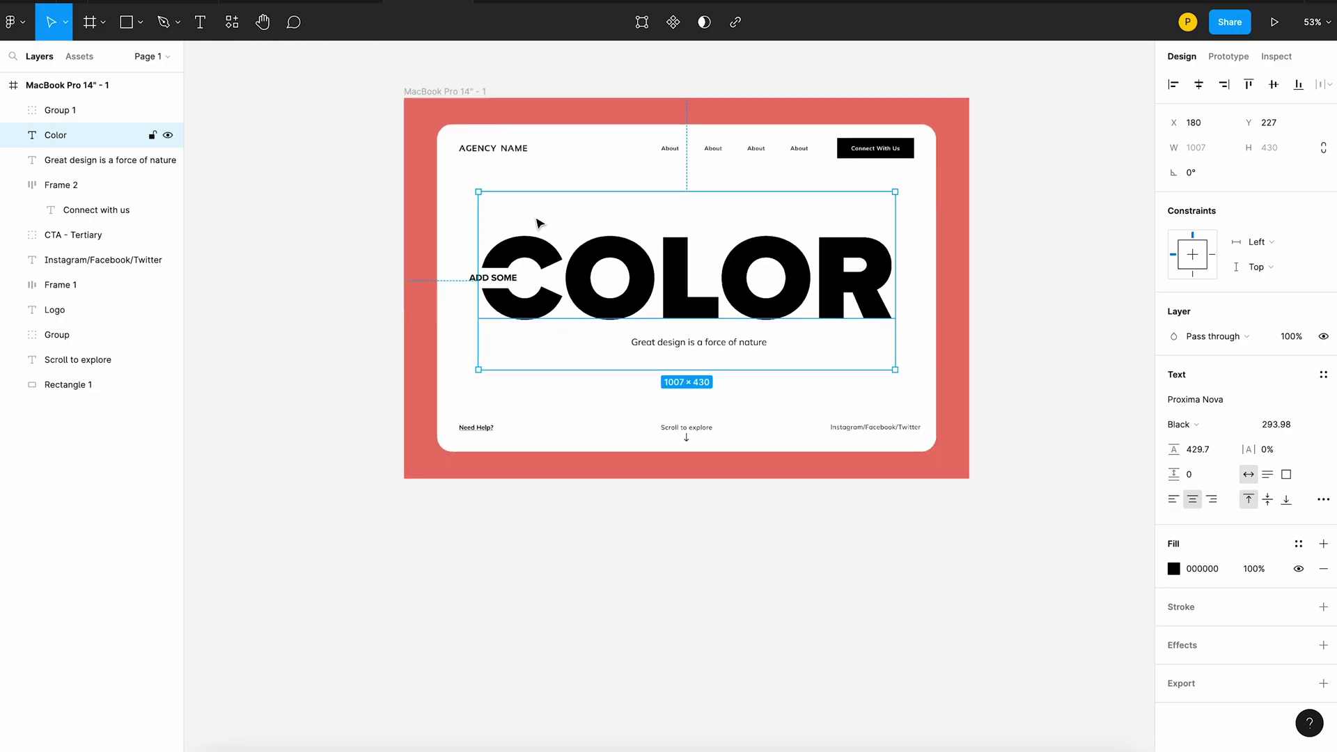
{"action": "left_click", "coordinate": [978, 254]}
{"action": "scroll", "coordinate": [964, 256], "scroll_direction": "up", "scroll_amount": 3}
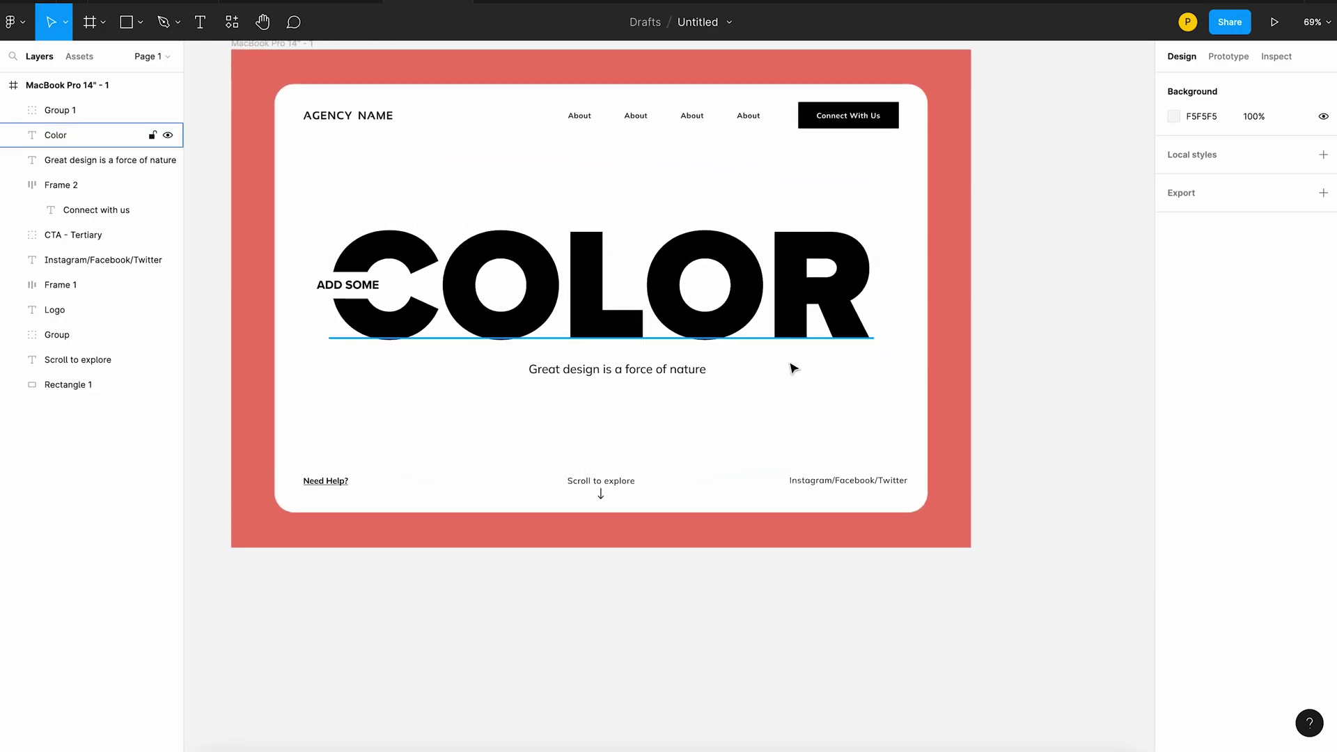
{"action": "scroll", "coordinate": [786, 373], "scroll_direction": "up", "scroll_amount": 1}
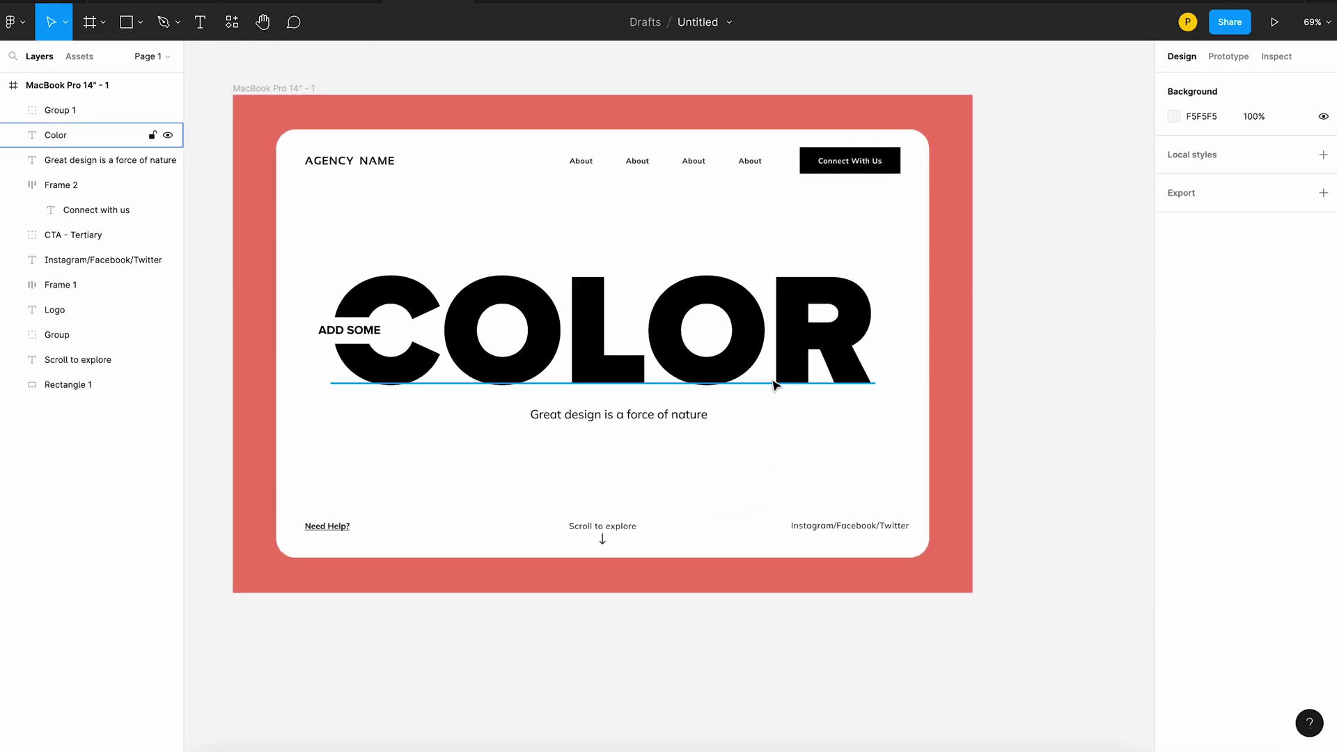
{"action": "left_click", "coordinate": [709, 350]}
{"action": "double_click", "coordinate": [673, 341]}
{"action": "left_click", "coordinate": [659, 333]}
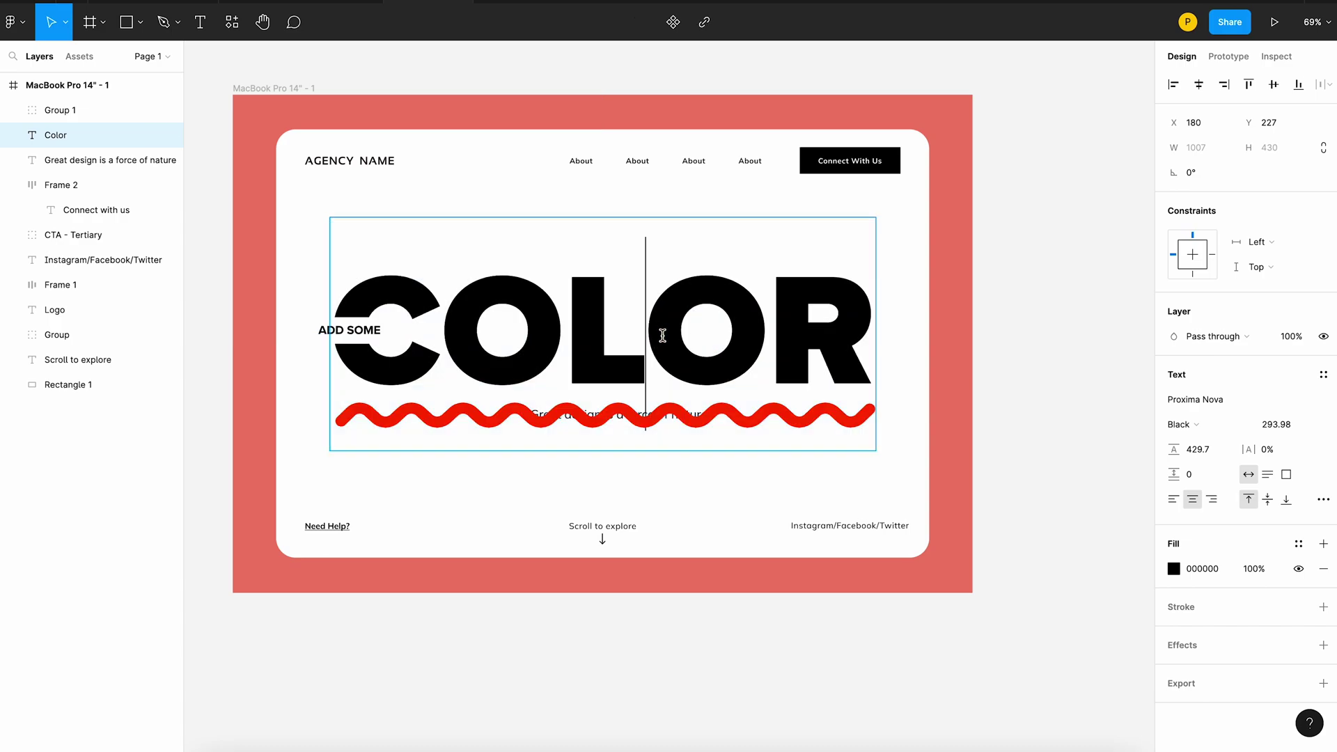
{"action": "left_click_drag", "start_coordinate": [660, 333], "coordinate": [863, 335]}
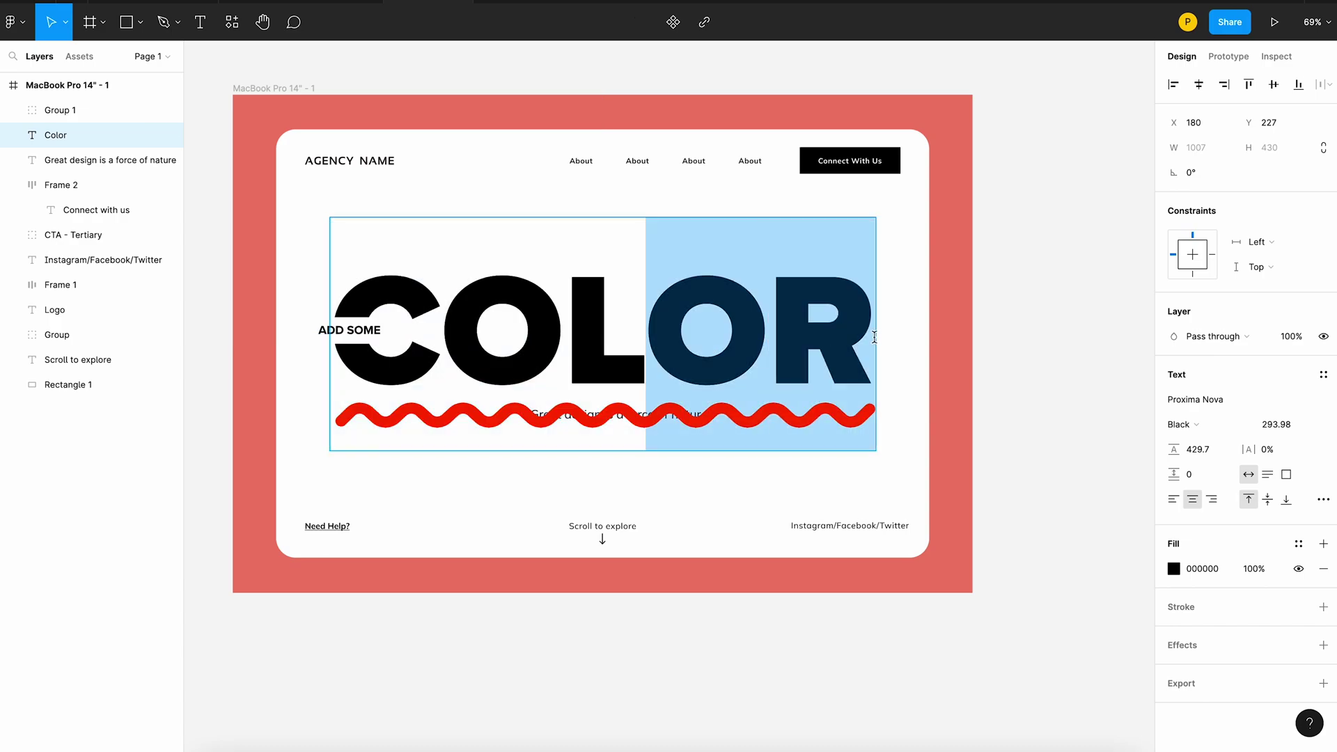
Delete OR from the headline and duplicate Col as a new 'or' layer placed right after it.
{"action": "key", "text": "BackSpace"}
{"action": "key", "text": "Escape"}
{"action": "mouse_move", "coordinate": [642, 337]}
{"action": "left_mouse_down"}
{"action": "mouse_move", "coordinate": [587, 339]}
{"action": "mouse_move", "coordinate": [752, 332]}
{"action": "left_mouse_up"}
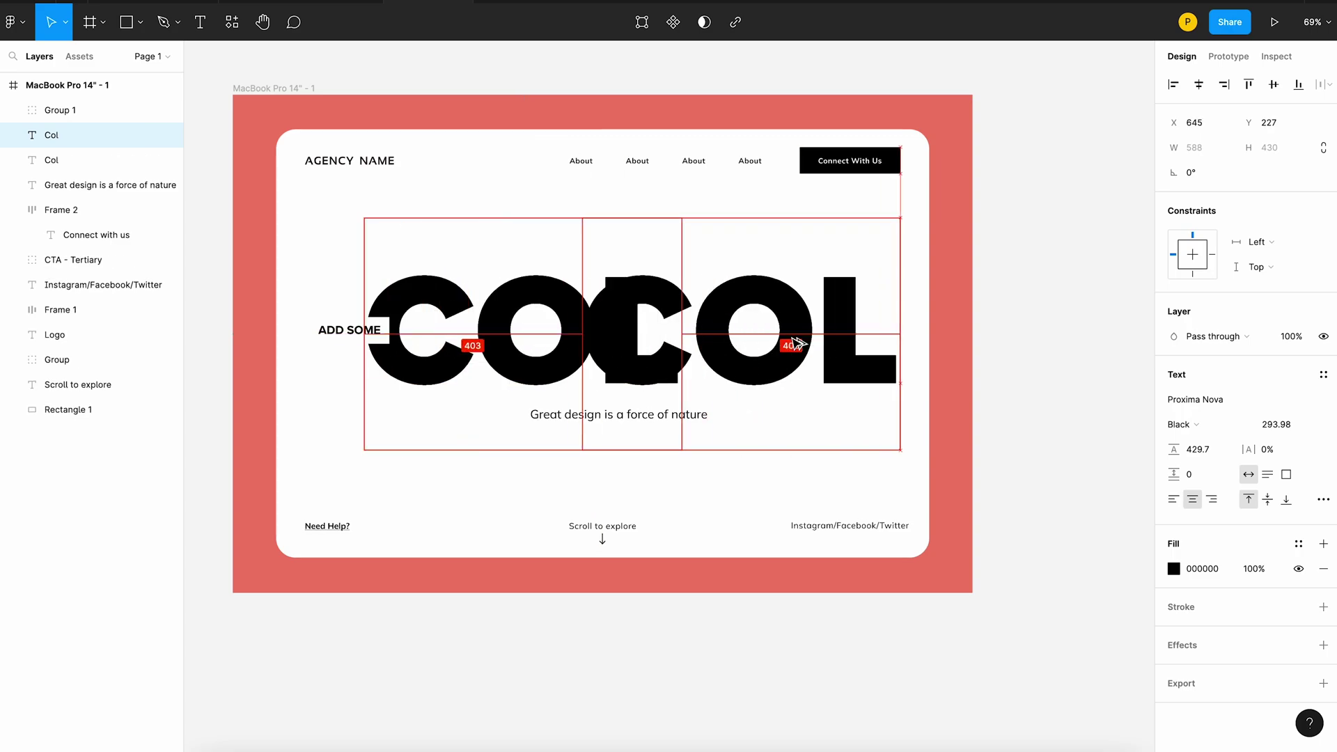
{"action": "double_click", "coordinate": [752, 332]}
{"action": "type", "text": "or"}
{"action": "key", "text": "Escape"}
{"action": "left_click_drag", "start_coordinate": [781, 319], "coordinate": [721, 321]}
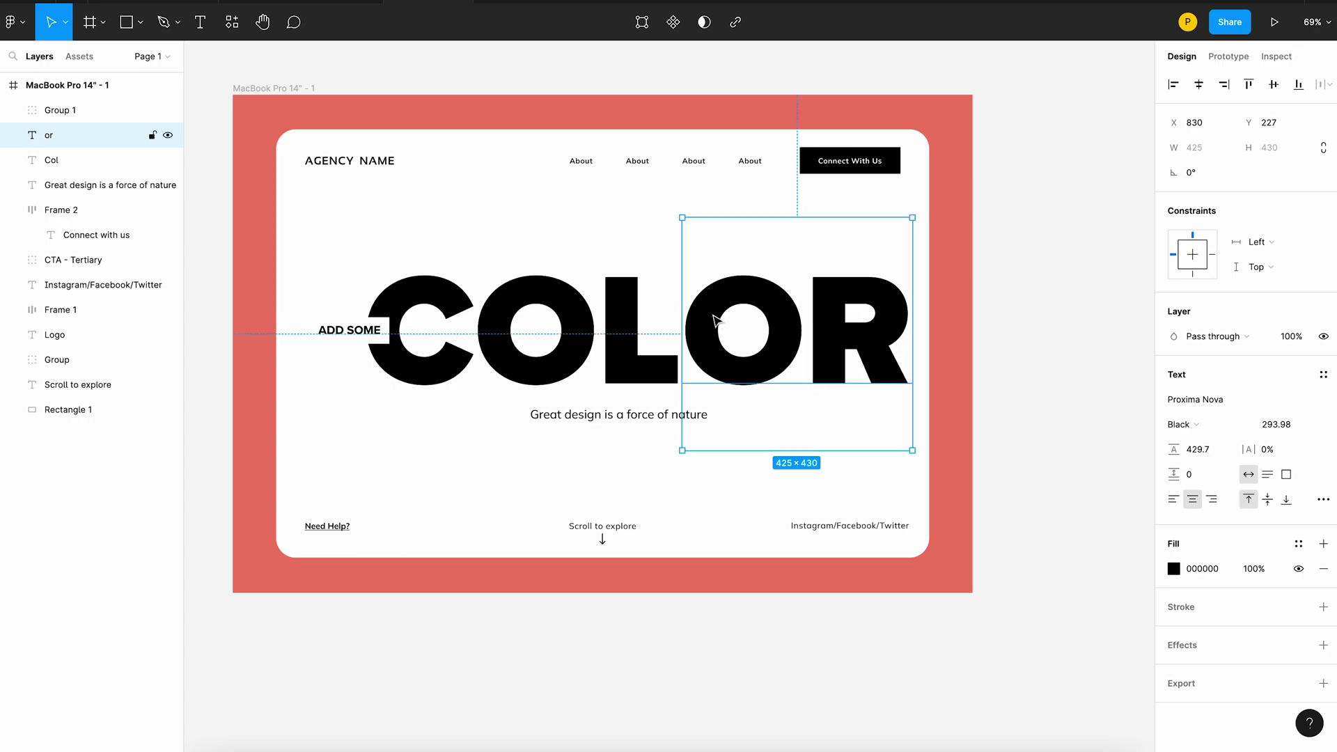
Group Col and or, centre the group horizontally in the frame, then ungroup it.
{"action": "left_click", "coordinate": [627, 314], "text": "shift"}
{"action": "key", "text": "ctrl+g"}
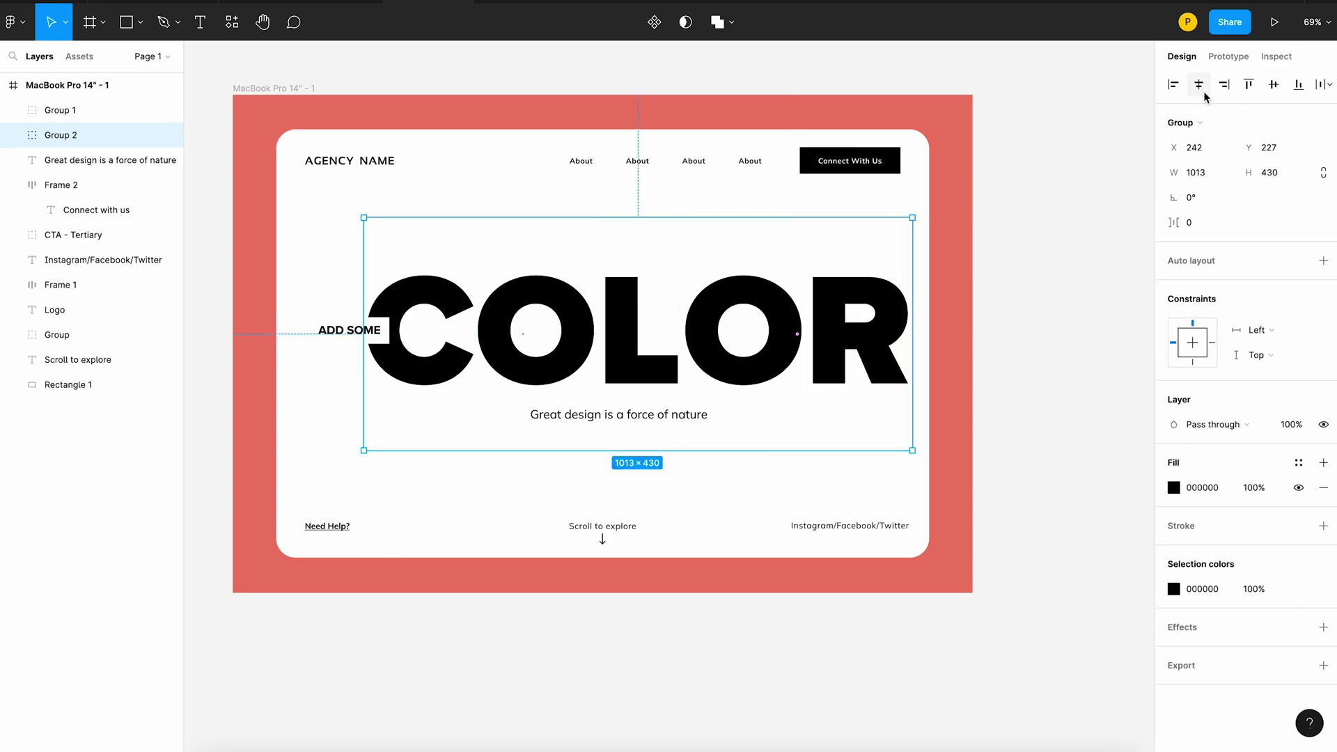
{"action": "left_click", "coordinate": [1203, 89]}
{"action": "left_click", "coordinate": [1032, 409]}
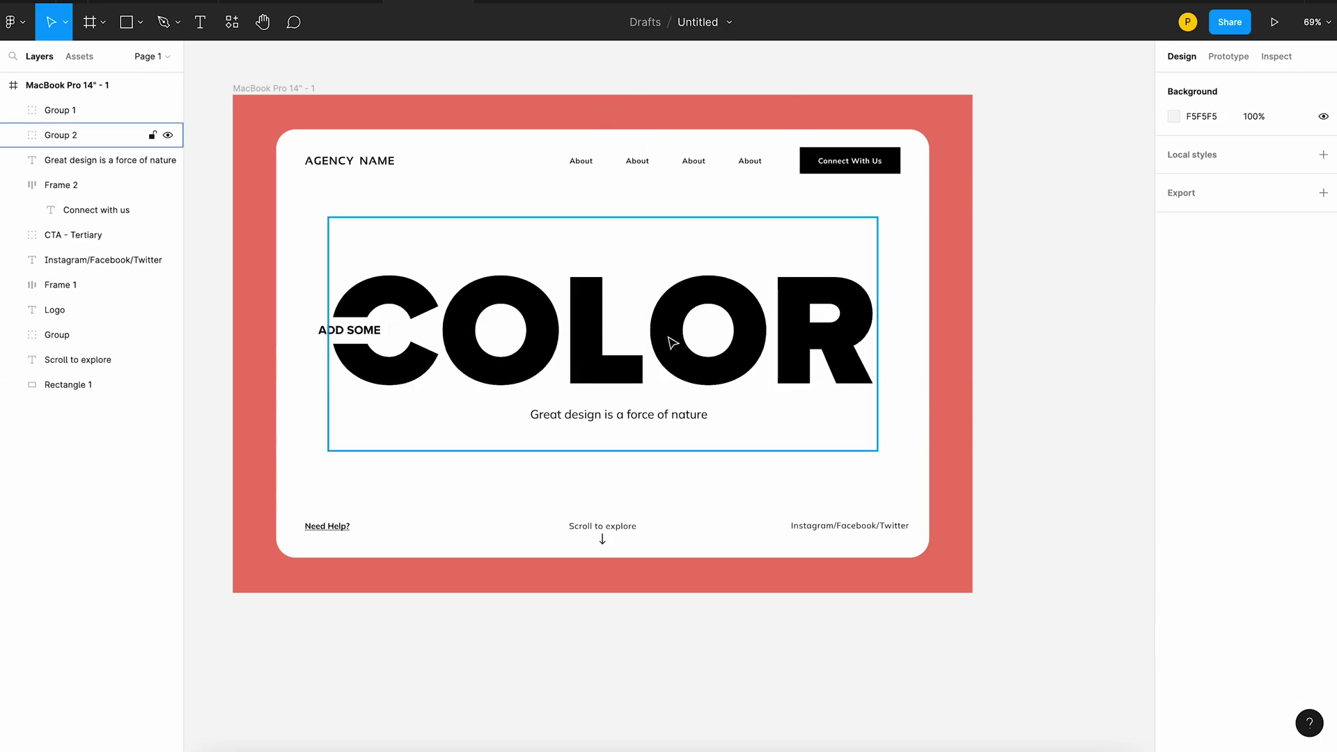
{"action": "left_click", "coordinate": [672, 342]}
{"action": "right_click", "coordinate": [672, 342]}
{"action": "left_click", "coordinate": [775, 487]}
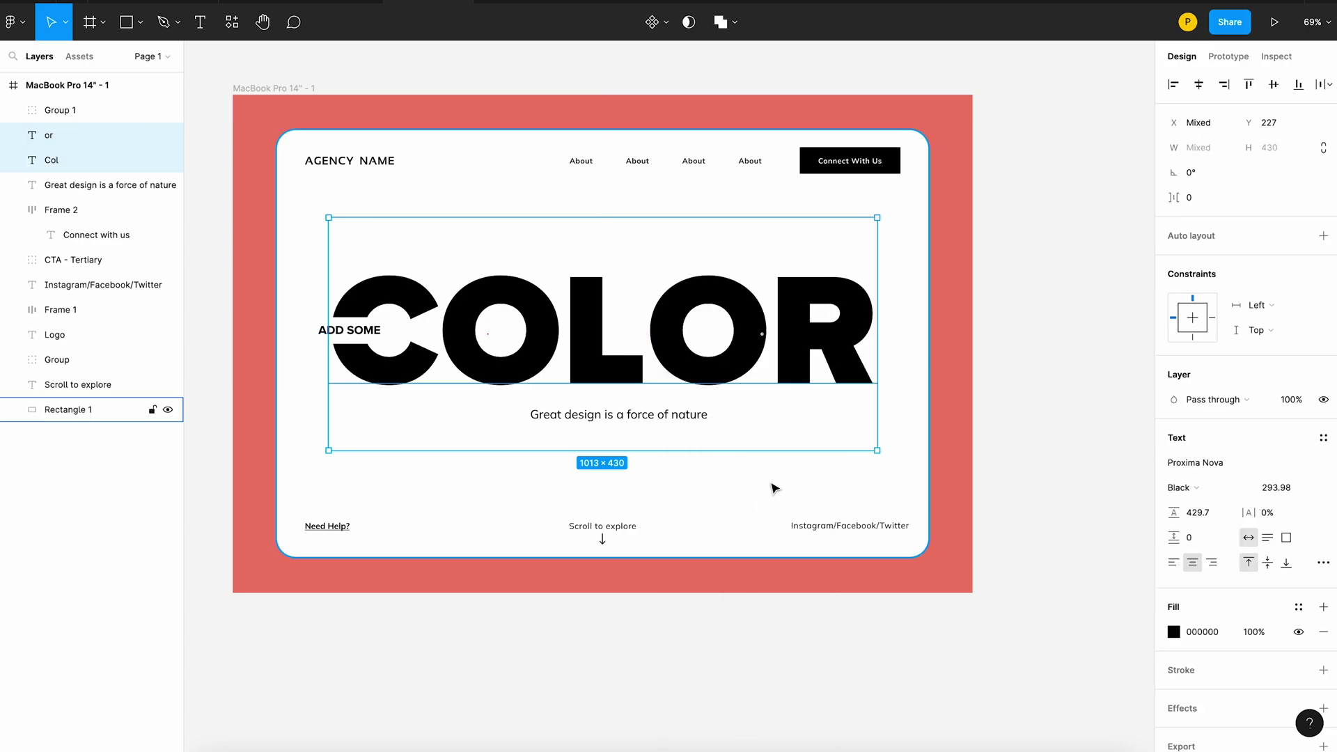
{"action": "left_click", "coordinate": [766, 344]}
{"action": "left_click", "coordinate": [586, 341]}
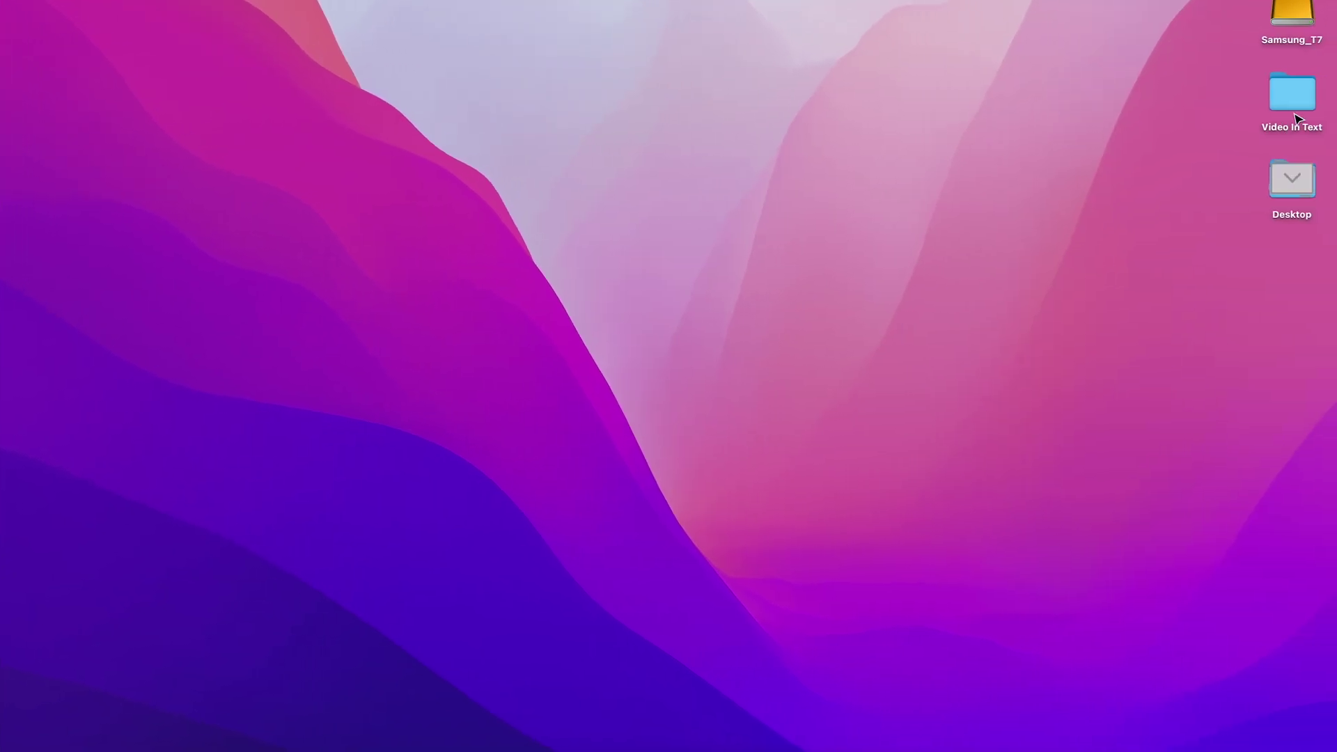
Place the AdobeStock jumping-woman PNG on the canvas, sized 594×396 over COLOR's middle letters.
{"action": "double_click", "coordinate": [1274, 99]}
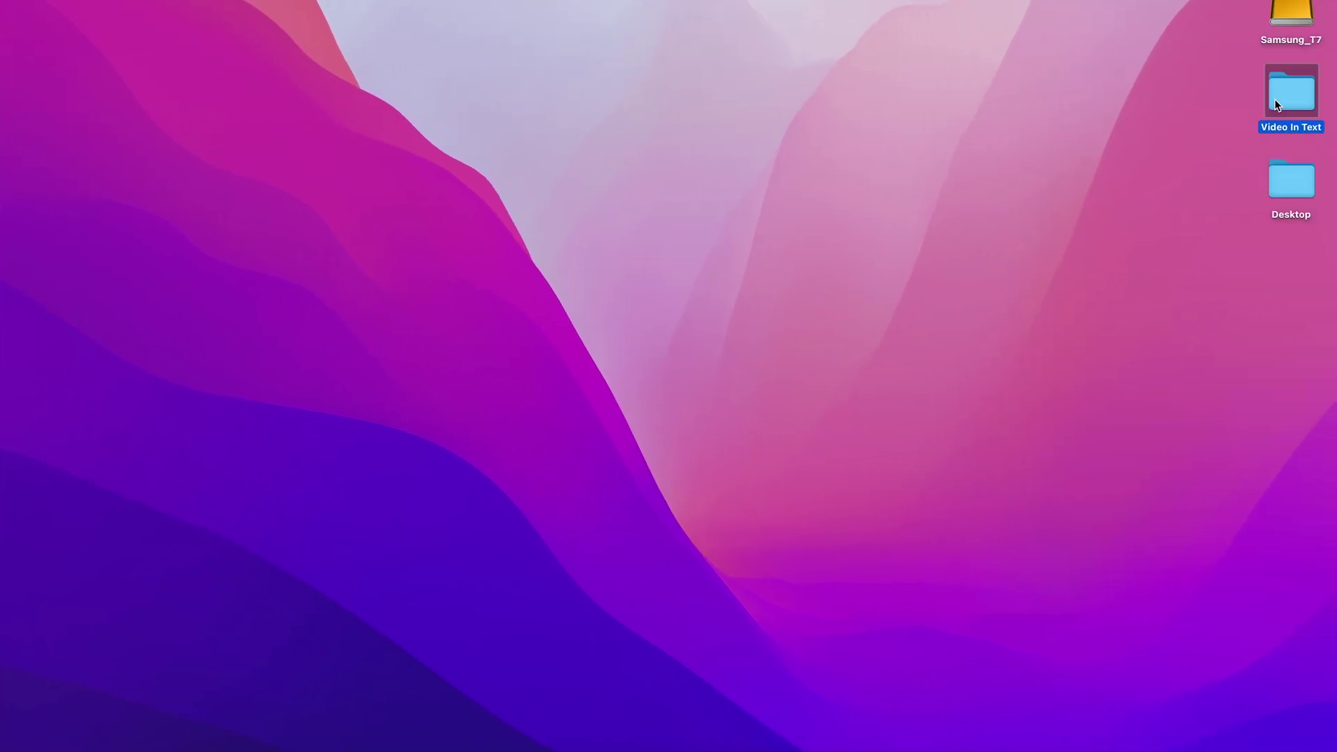
{"action": "left_click_drag", "start_coordinate": [731, 245], "coordinate": [669, 662]}
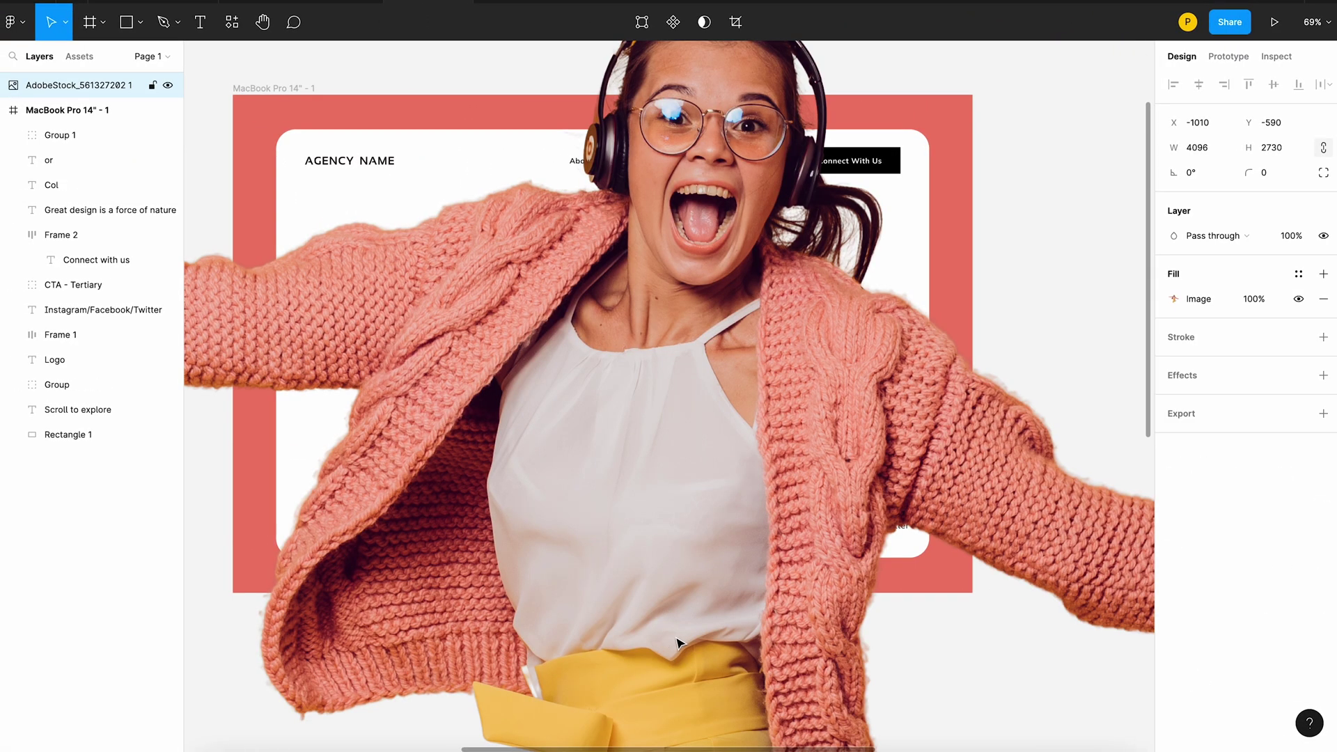
{"action": "scroll", "coordinate": [682, 633], "scroll_direction": "down", "scroll_amount": 5}
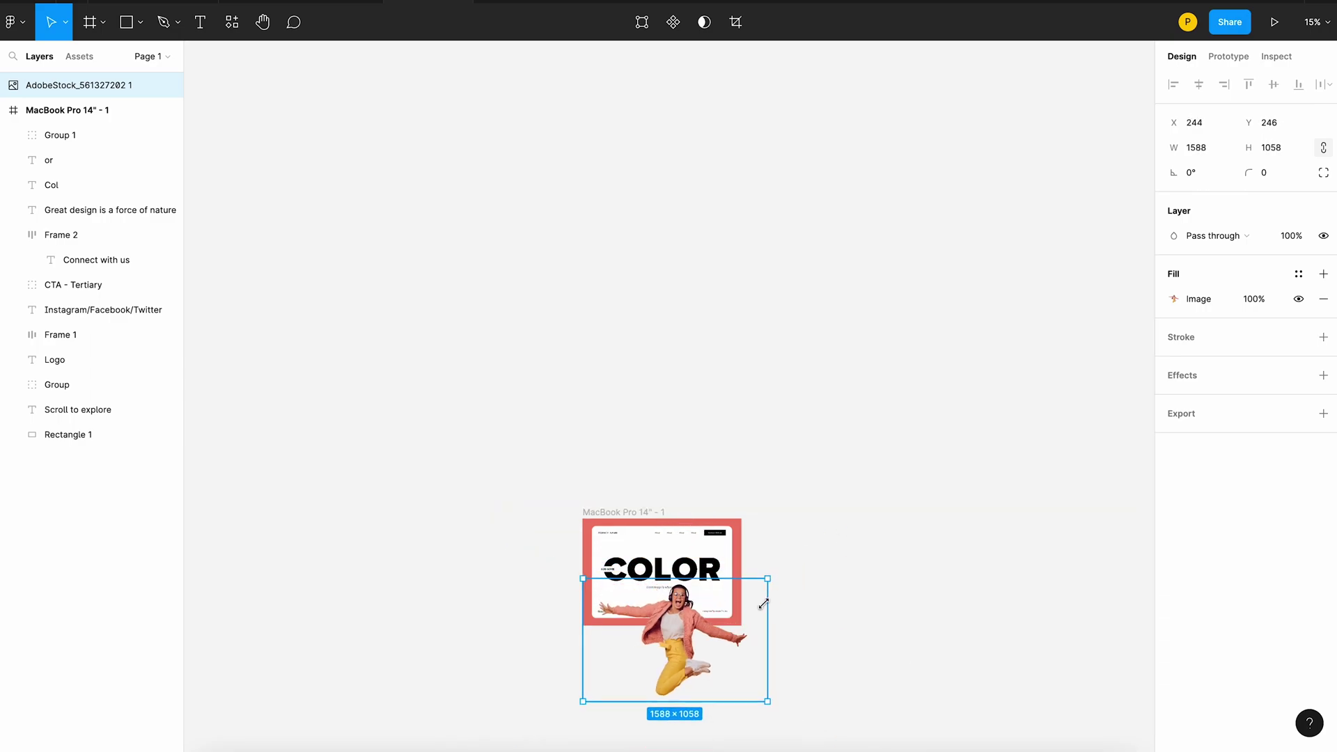
{"action": "mouse_move", "coordinate": [886, 485]}
{"action": "left_mouse_down"}
{"action": "mouse_move", "coordinate": [721, 613]}
{"action": "mouse_move", "coordinate": [694, 467]}
{"action": "left_mouse_up"}
{"action": "key", "text": "Escape"}
{"action": "scroll", "coordinate": [690, 624], "scroll_direction": "up", "scroll_amount": 5}
{"action": "scroll", "coordinate": [693, 468], "scroll_direction": "up", "scroll_amount": 5}
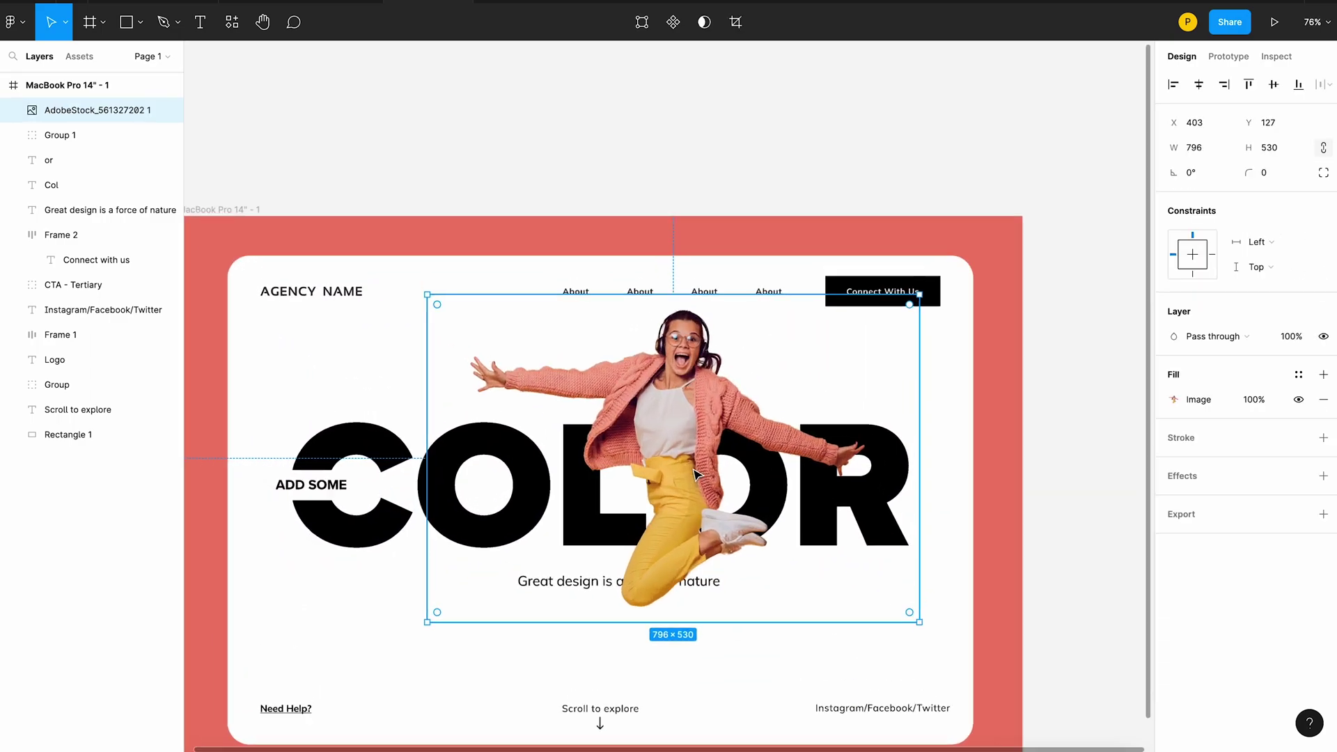
{"action": "left_click_drag", "start_coordinate": [947, 273], "coordinate": [880, 319]}
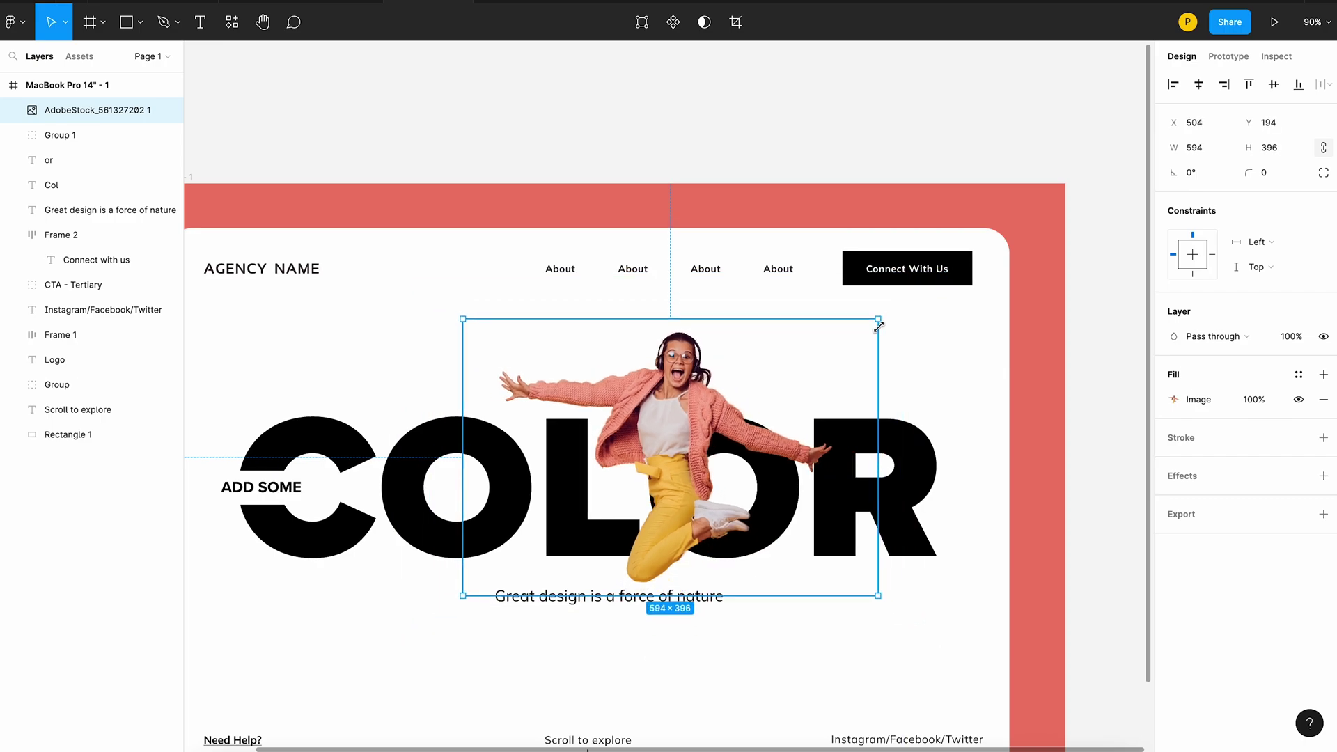
{"action": "left_click_drag", "start_coordinate": [684, 353], "coordinate": [675, 411]}
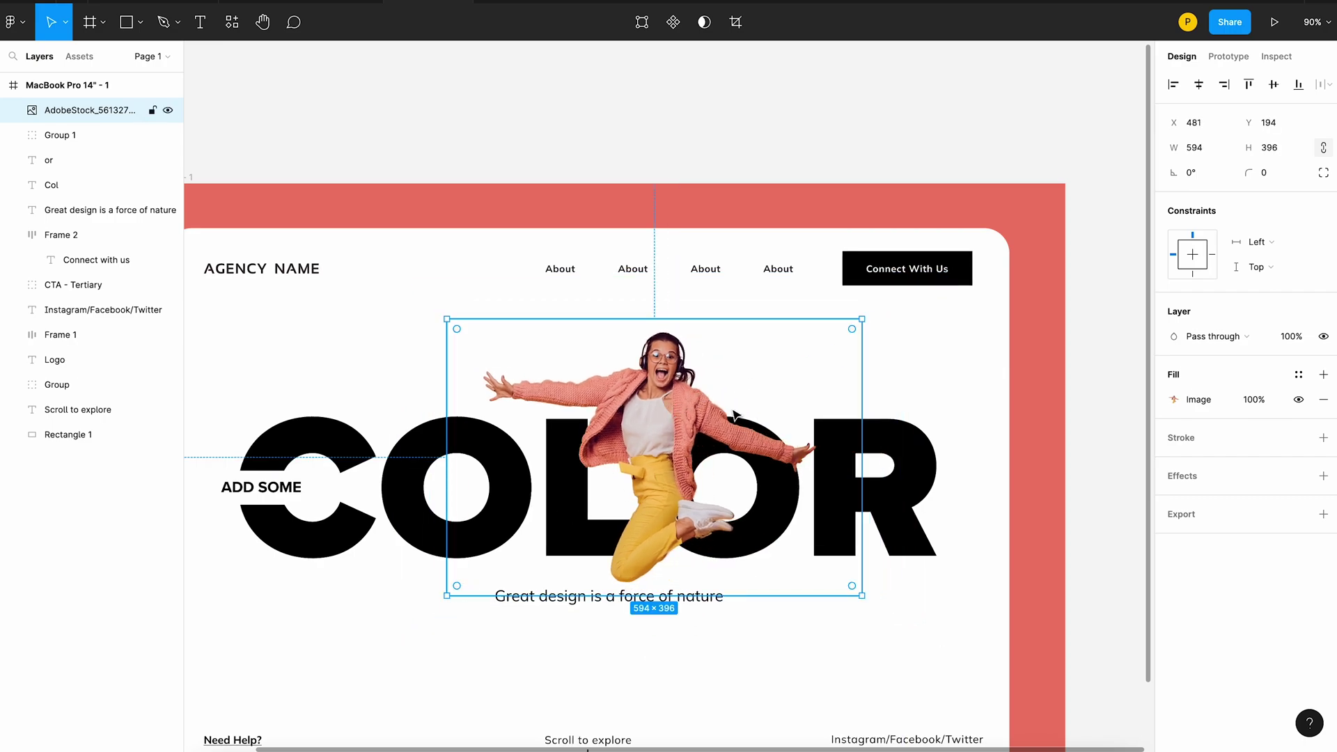
Bring Col and the ADD SOME group in front of the woman photo, photo resized to 576×384.
{"action": "left_click", "coordinate": [425, 460]}
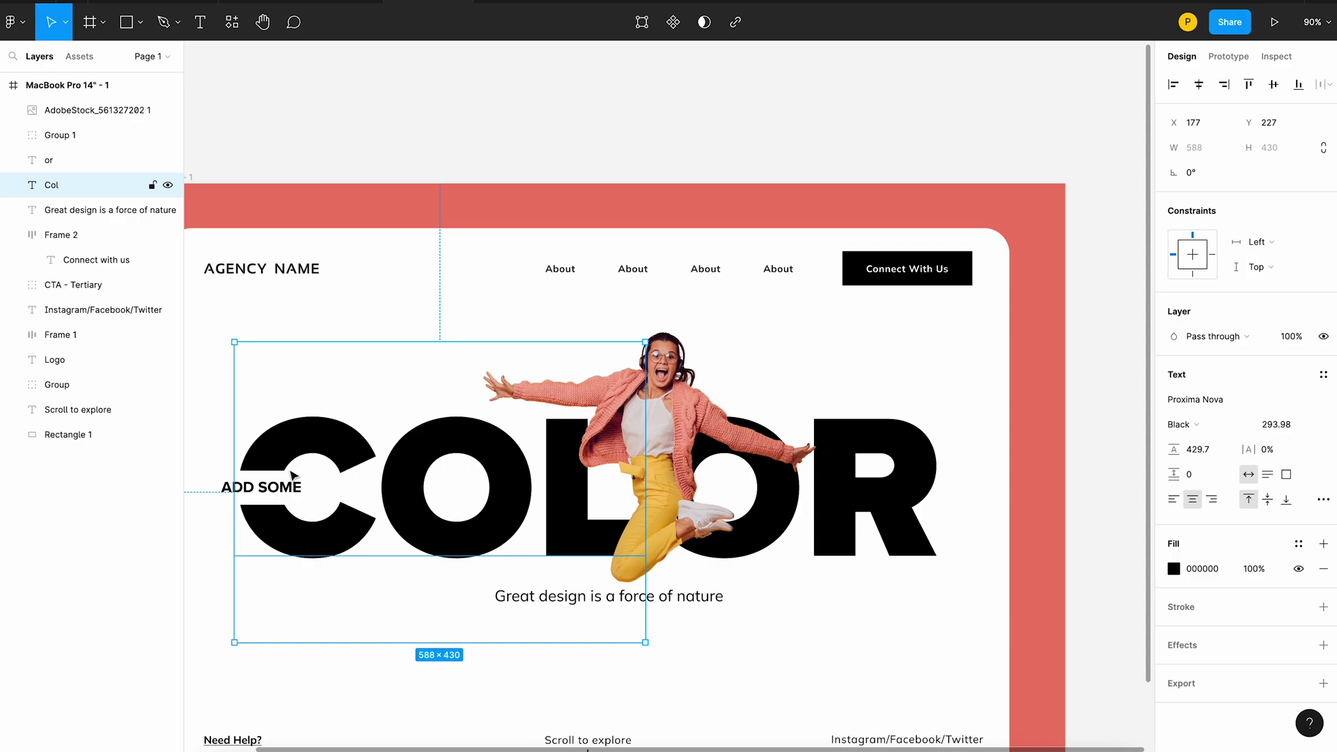
{"action": "left_click", "coordinate": [270, 496]}
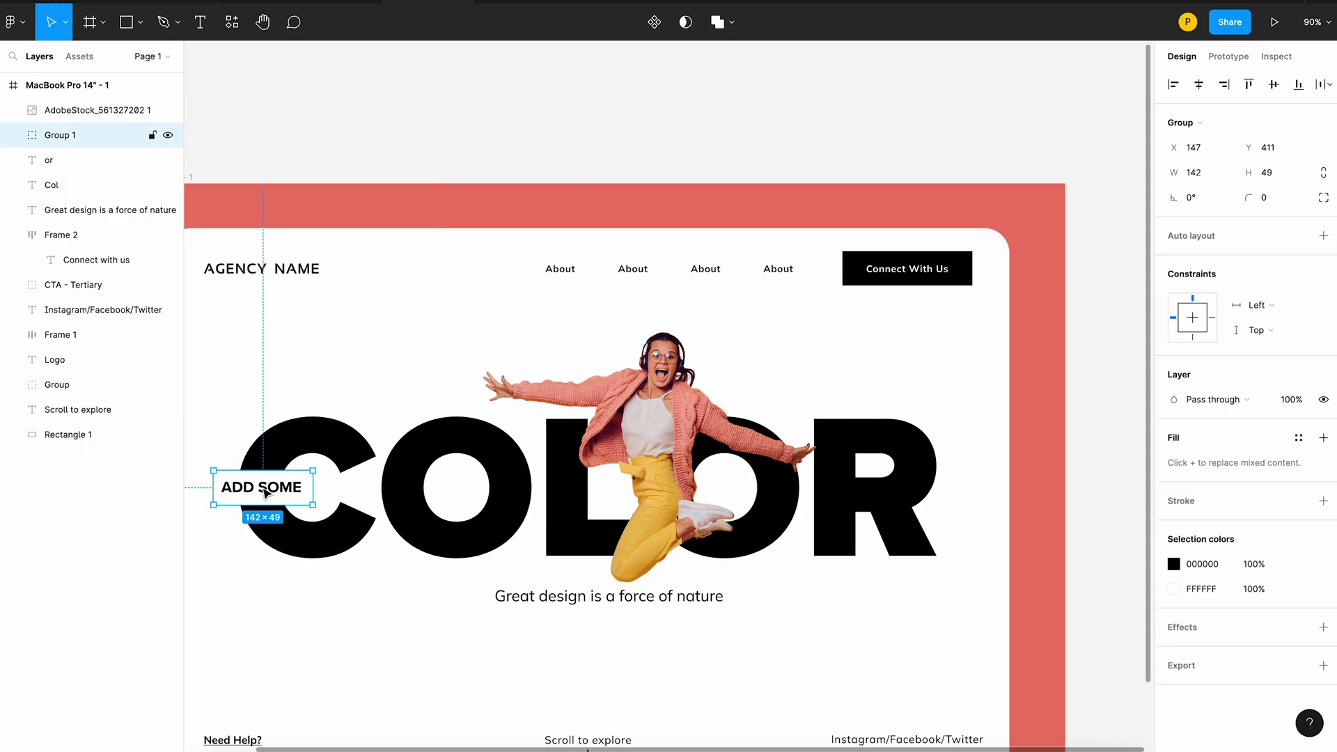
{"action": "mouse_move", "coordinate": [271, 498]}
{"action": "left_mouse_down"}
{"action": "mouse_move", "coordinate": [277, 515]}
{"action": "mouse_move", "coordinate": [270, 499]}
{"action": "left_mouse_up"}
{"action": "left_click", "coordinate": [322, 448], "text": "shift"}
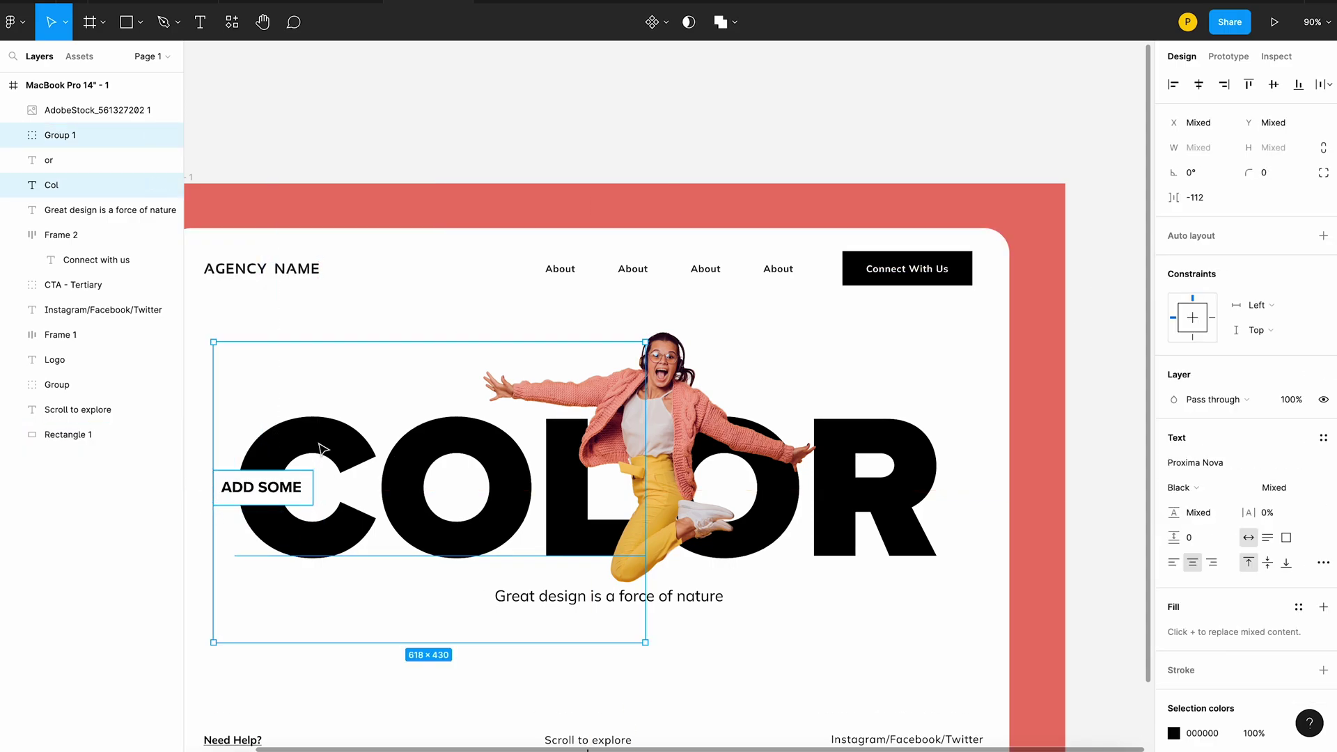
{"action": "key", "text": "ctrl+shift+bracketright"}
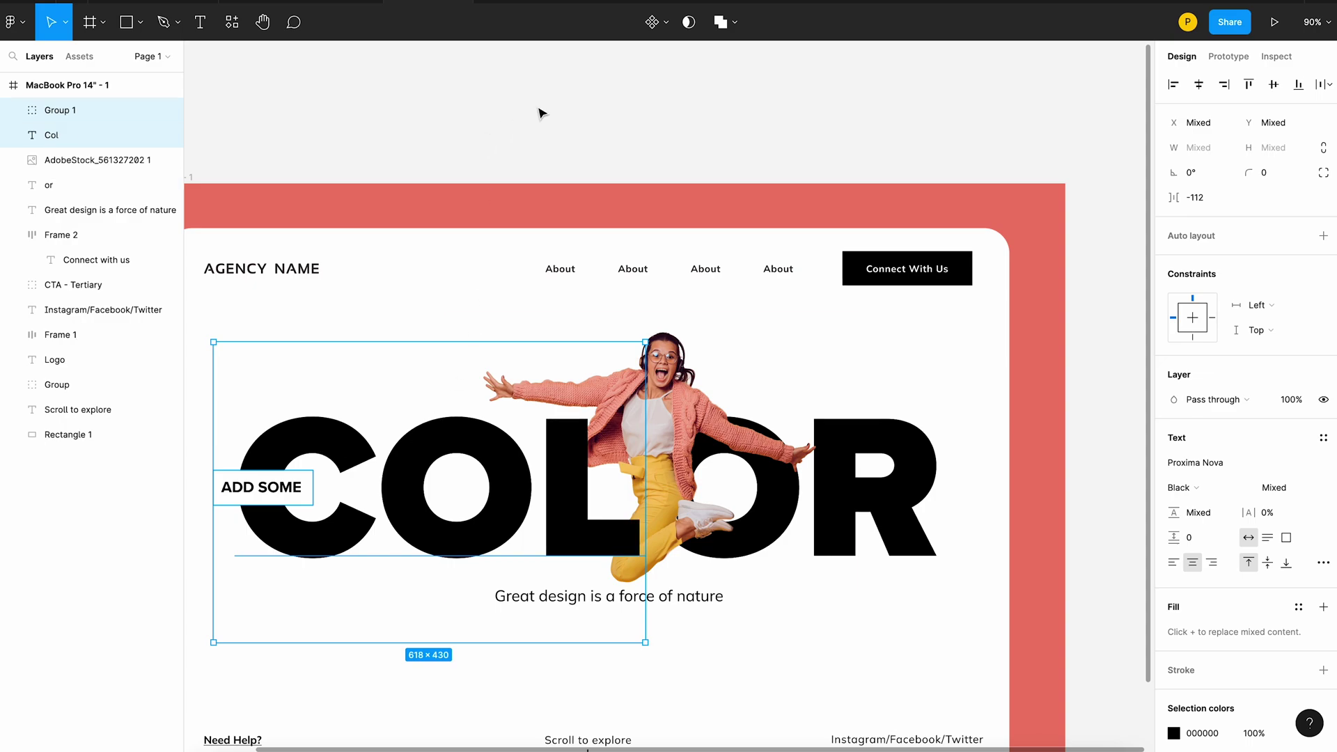
{"action": "left_click", "coordinate": [585, 112]}
{"action": "left_click", "coordinate": [644, 404]}
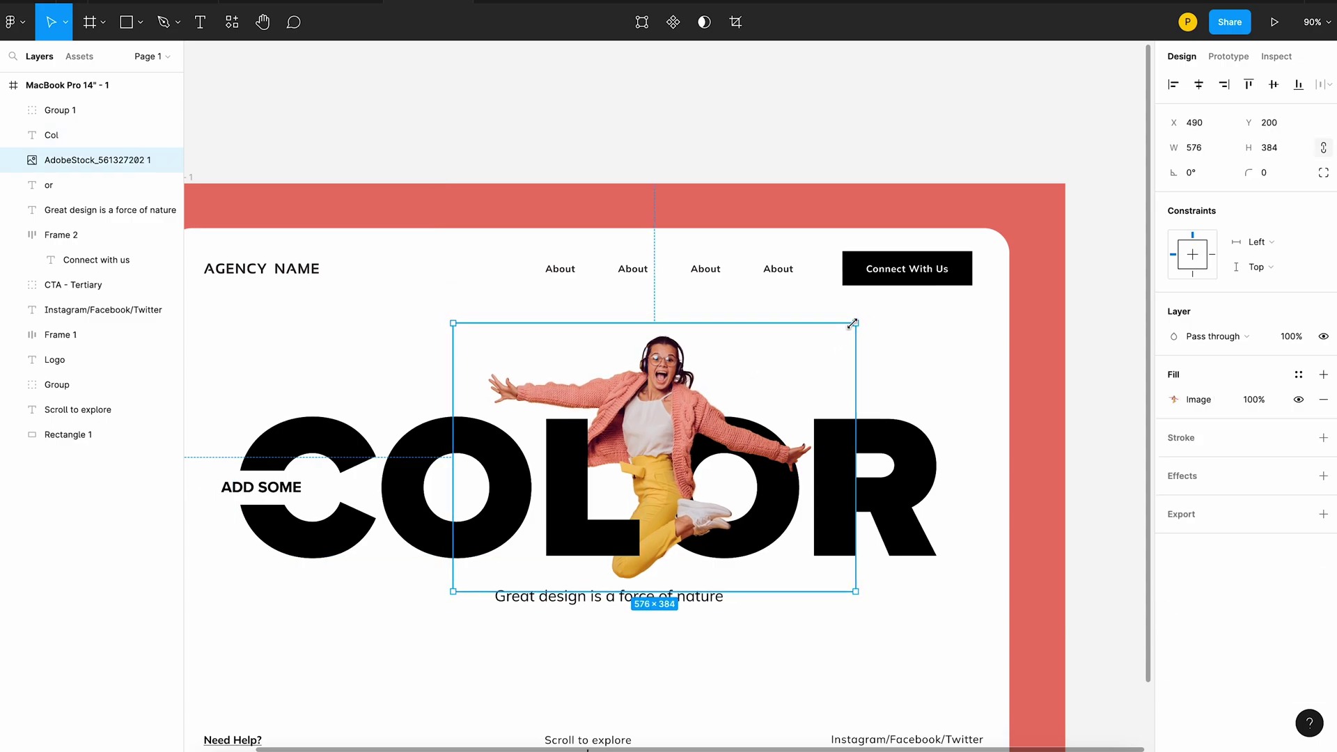
{"action": "scroll", "coordinate": [685, 386], "scroll_direction": "down", "scroll_amount": 5}
{"action": "left_click", "coordinate": [707, 210]}
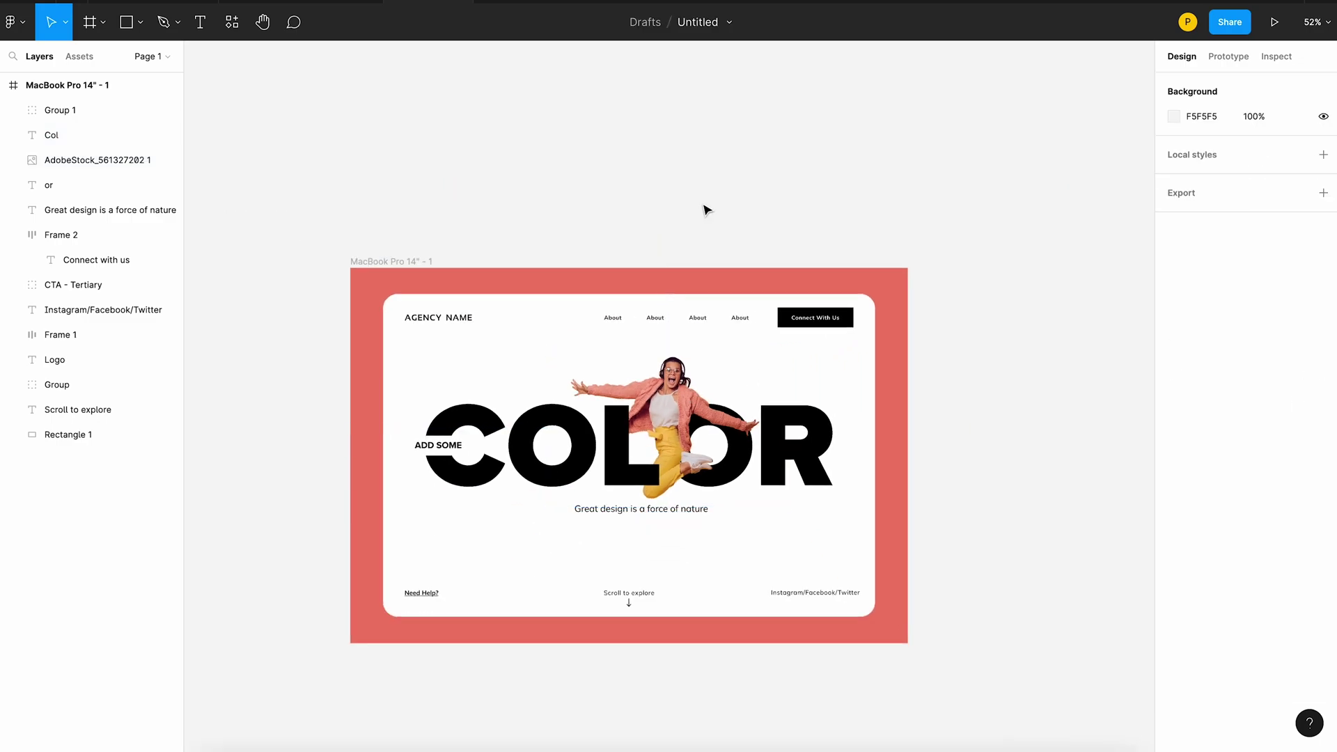
Set the 'Great design is a force of nature' tagline's letter spacing to 30%.
{"action": "left_click", "coordinate": [614, 514]}
{"action": "left_click", "coordinate": [686, 514]}
{"action": "left_click", "coordinate": [645, 514]}
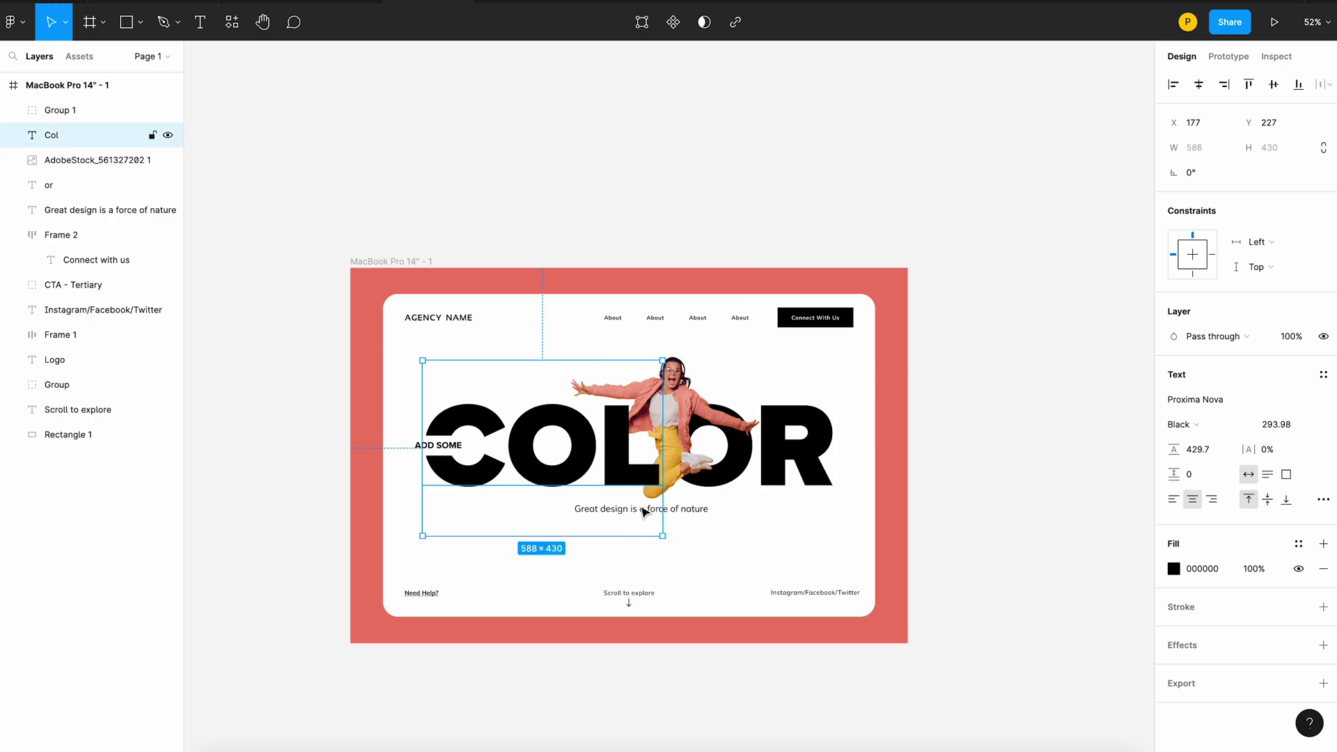
{"action": "left_click", "coordinate": [90, 210]}
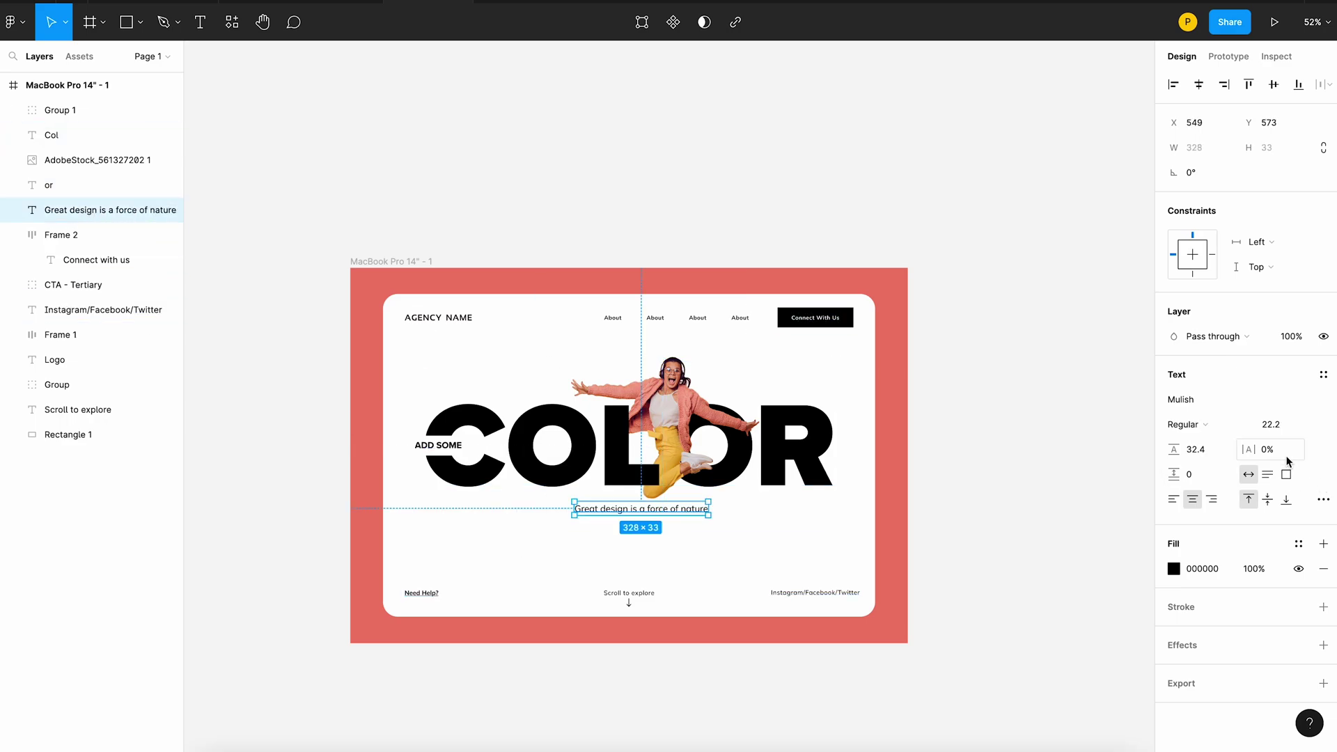
{"action": "left_click", "coordinate": [1287, 456]}
{"action": "type", "text": "30"}
{"action": "key", "text": "Return"}
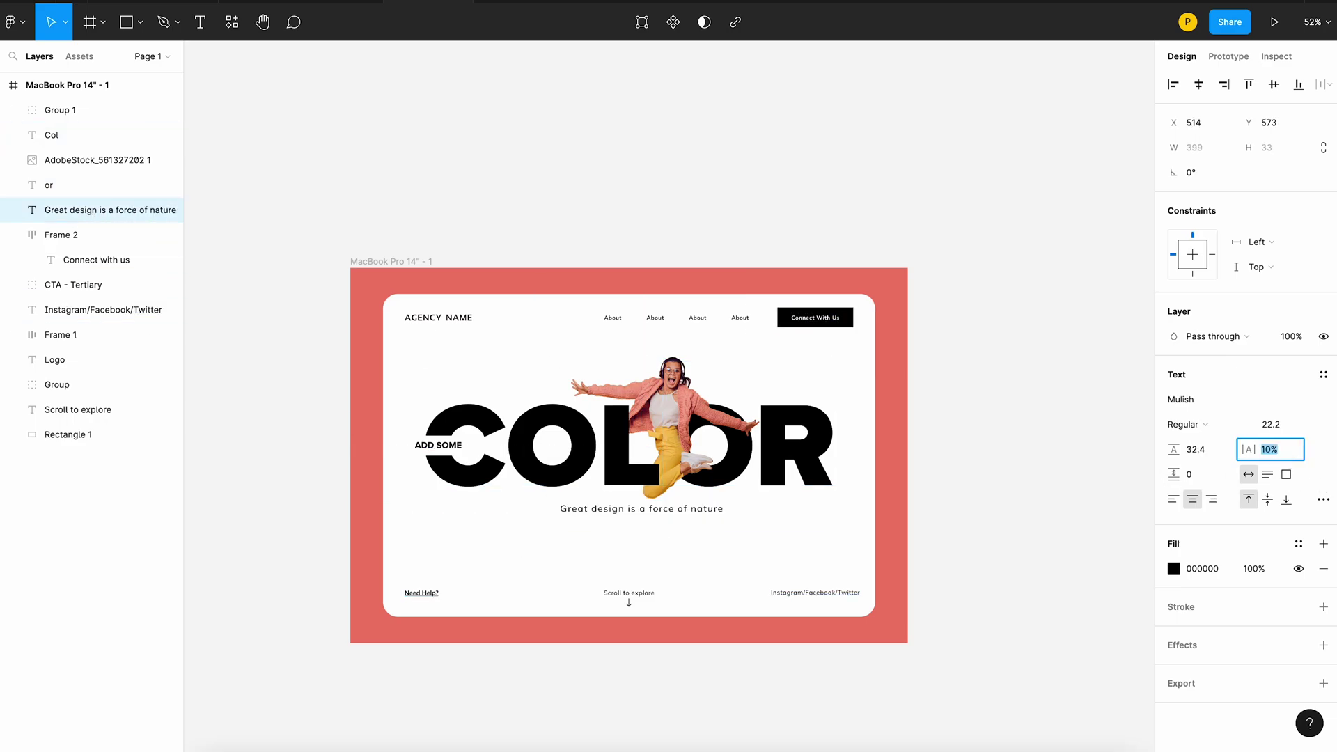
Nudge the tagline down with Shift+Down so it sits lower beneath the headline.
{"action": "left_click", "coordinate": [970, 543]}
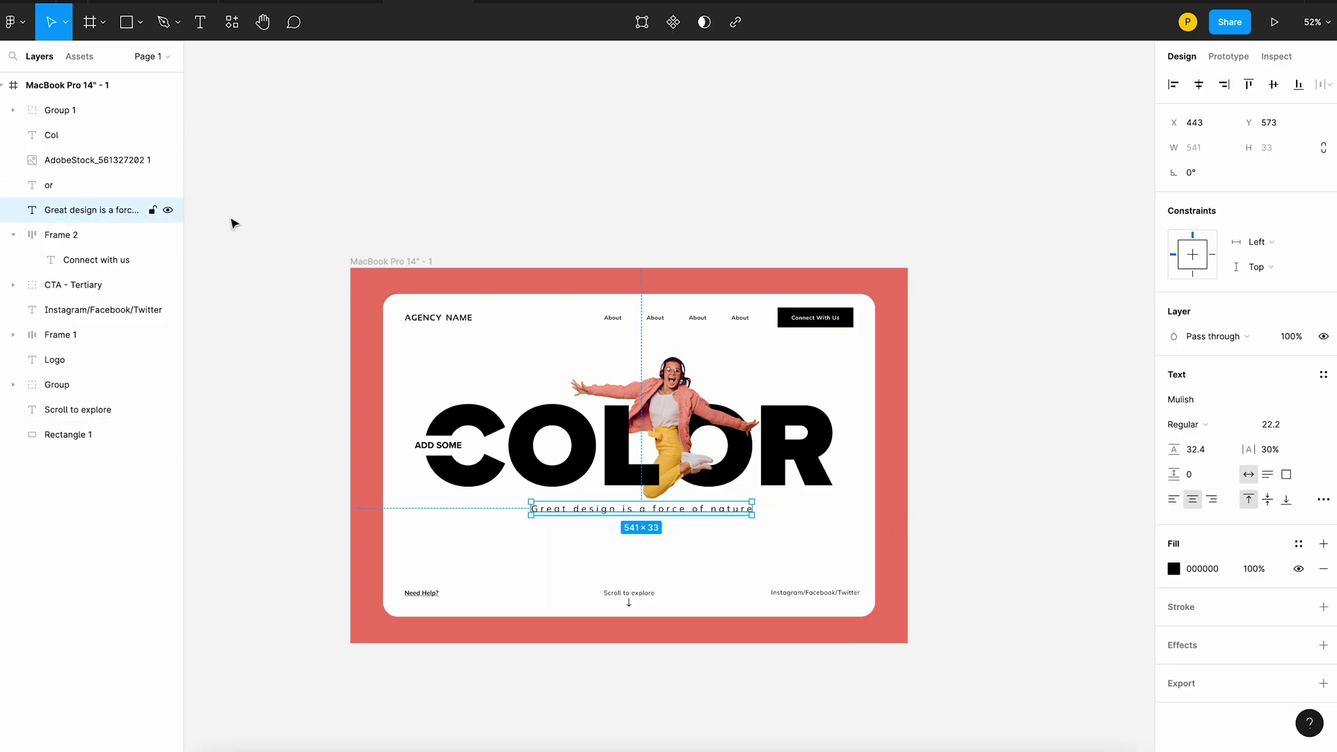
{"action": "left_click", "coordinate": [75, 212]}
{"action": "left_click", "coordinate": [1047, 421]}
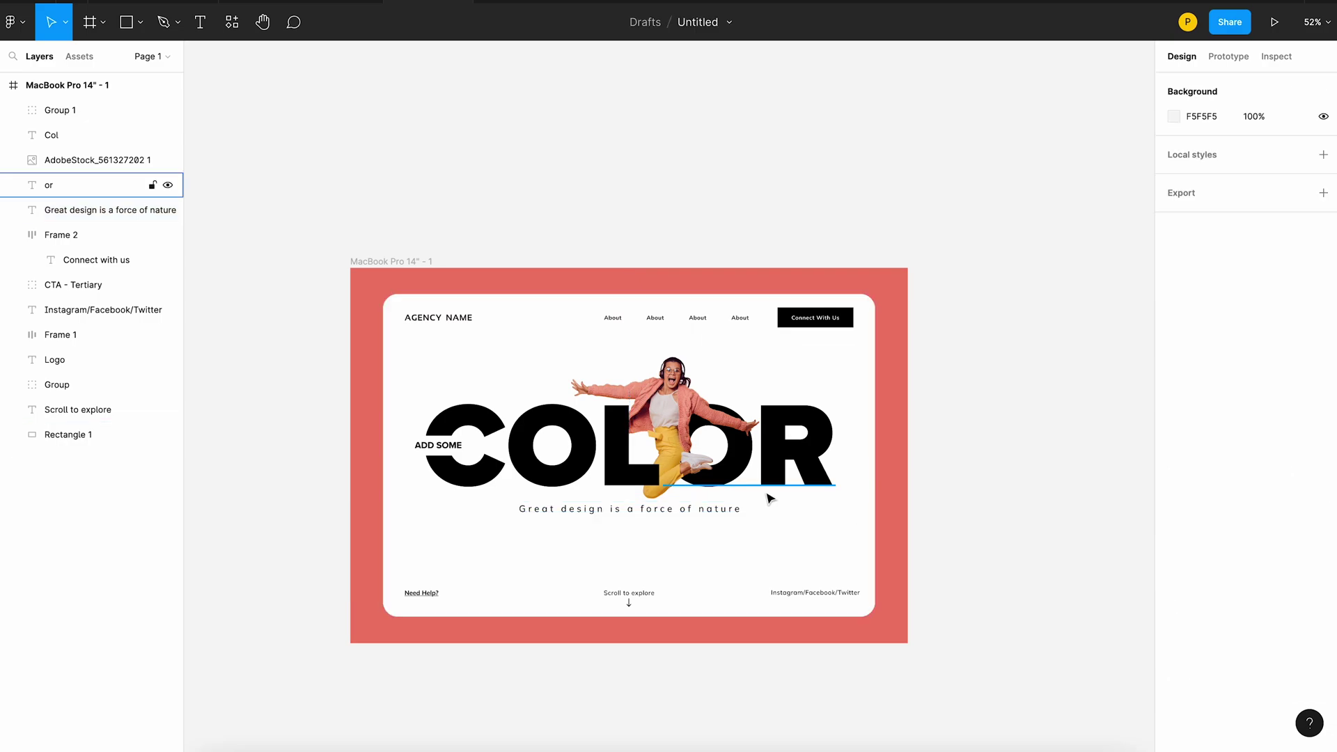
{"action": "left_click", "coordinate": [658, 516]}
{"action": "left_click", "coordinate": [692, 501]}
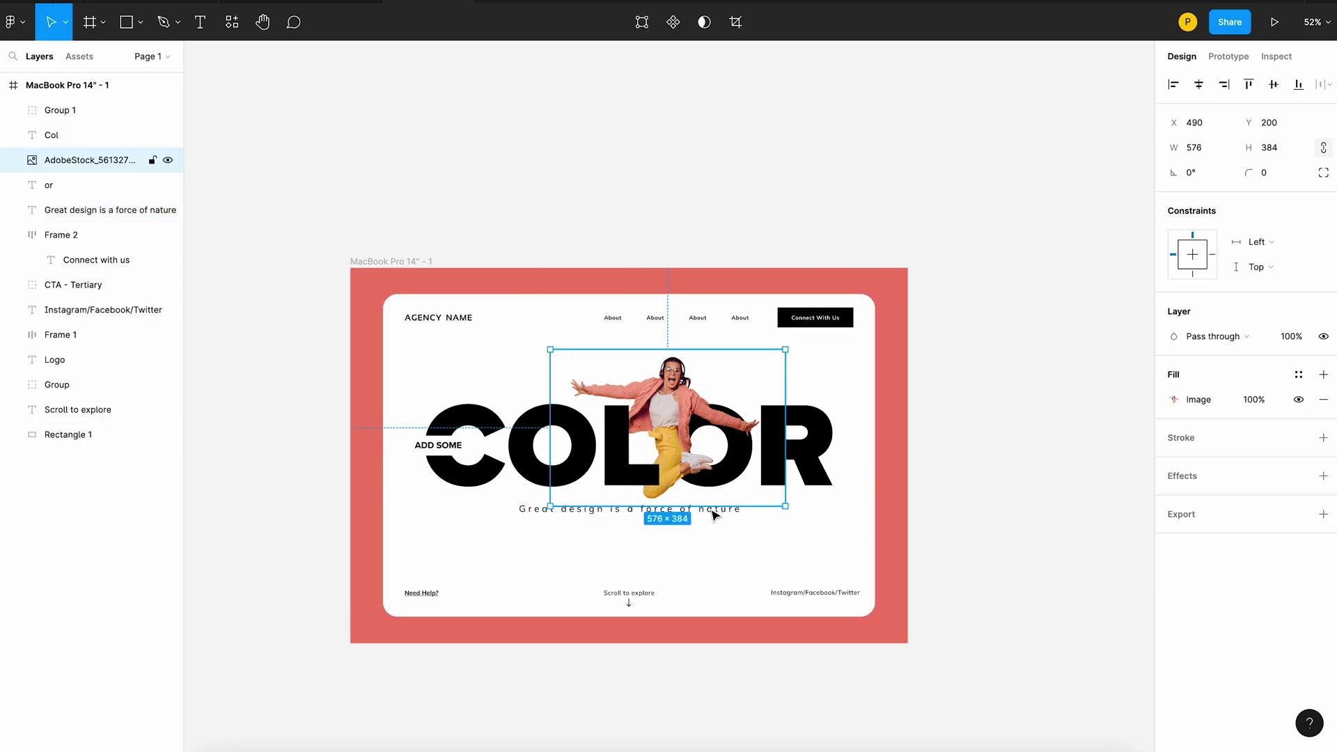
{"action": "left_click", "coordinate": [129, 211]}
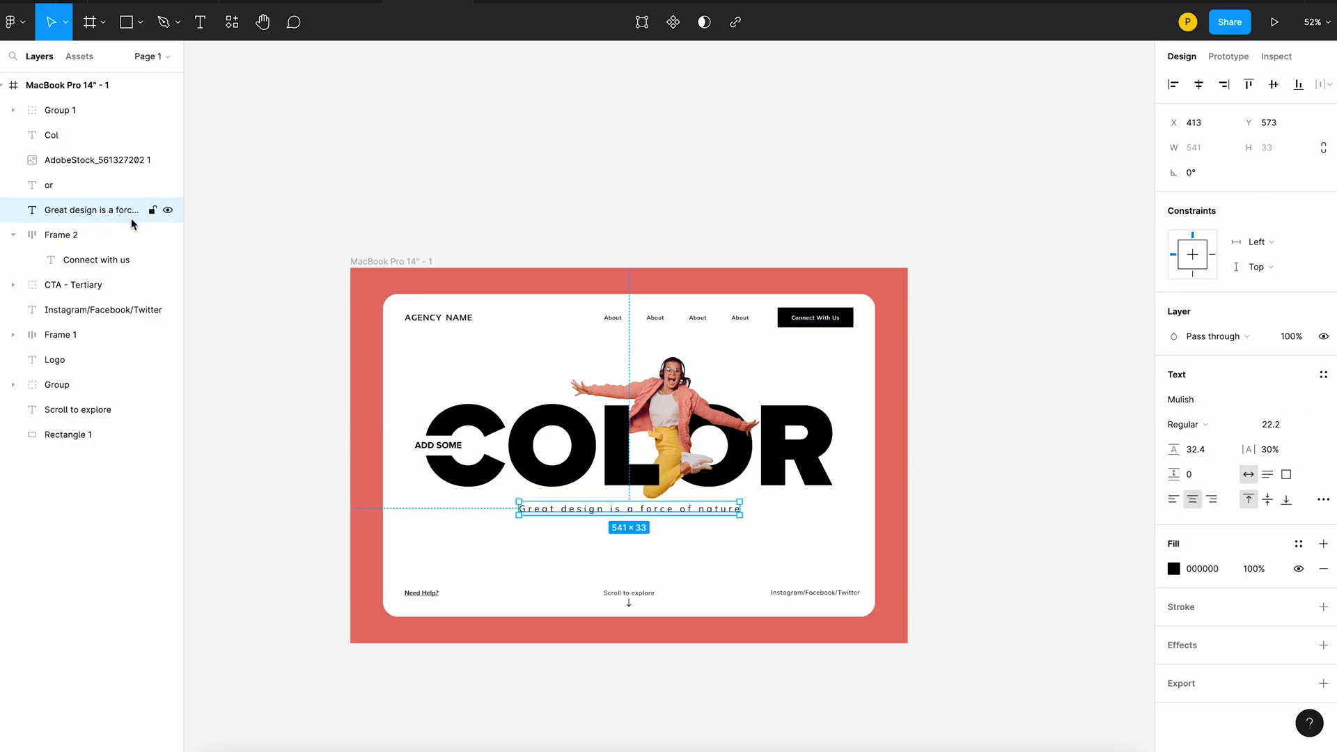
{"action": "key", "text": "shift+Down"}
{"action": "key", "text": "shift+Down"}
{"action": "key", "text": "shift+Down"}
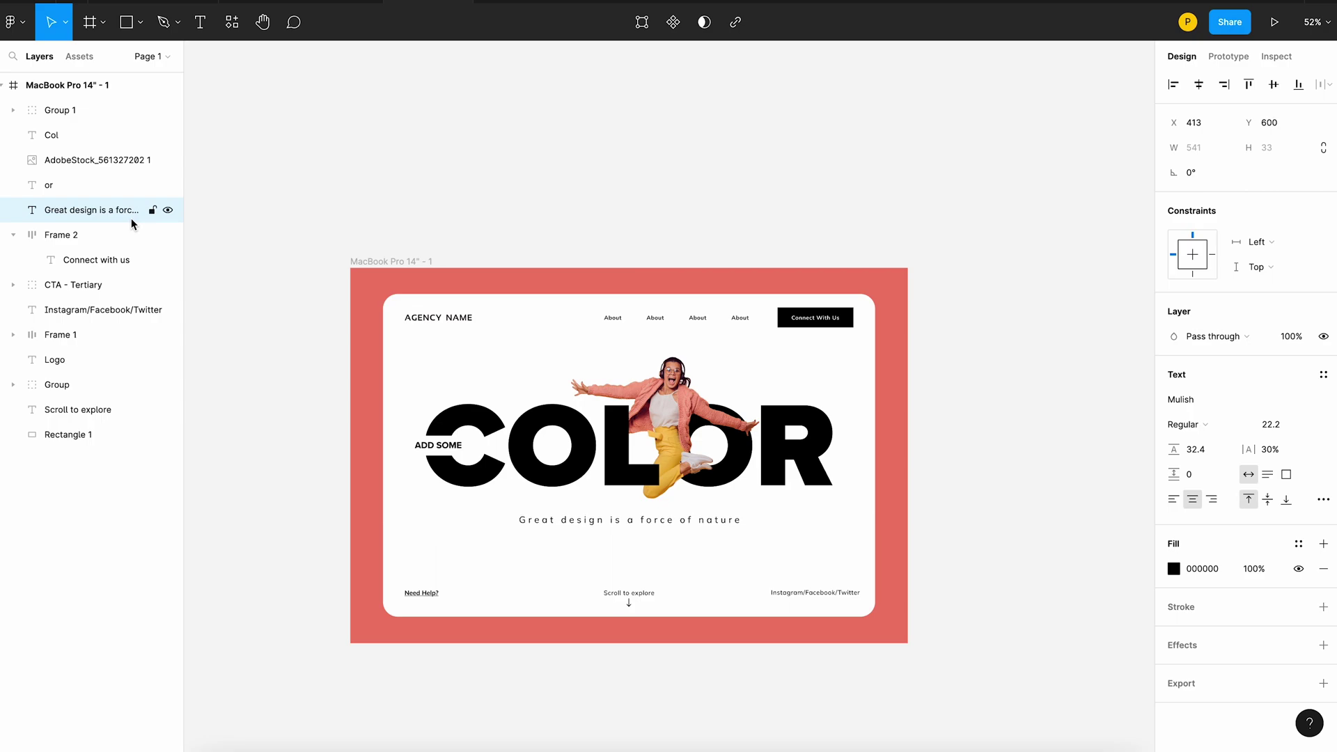
{"action": "left_click", "coordinate": [1015, 320]}
{"action": "scroll", "coordinate": [804, 485], "scroll_direction": "up", "scroll_amount": 3}
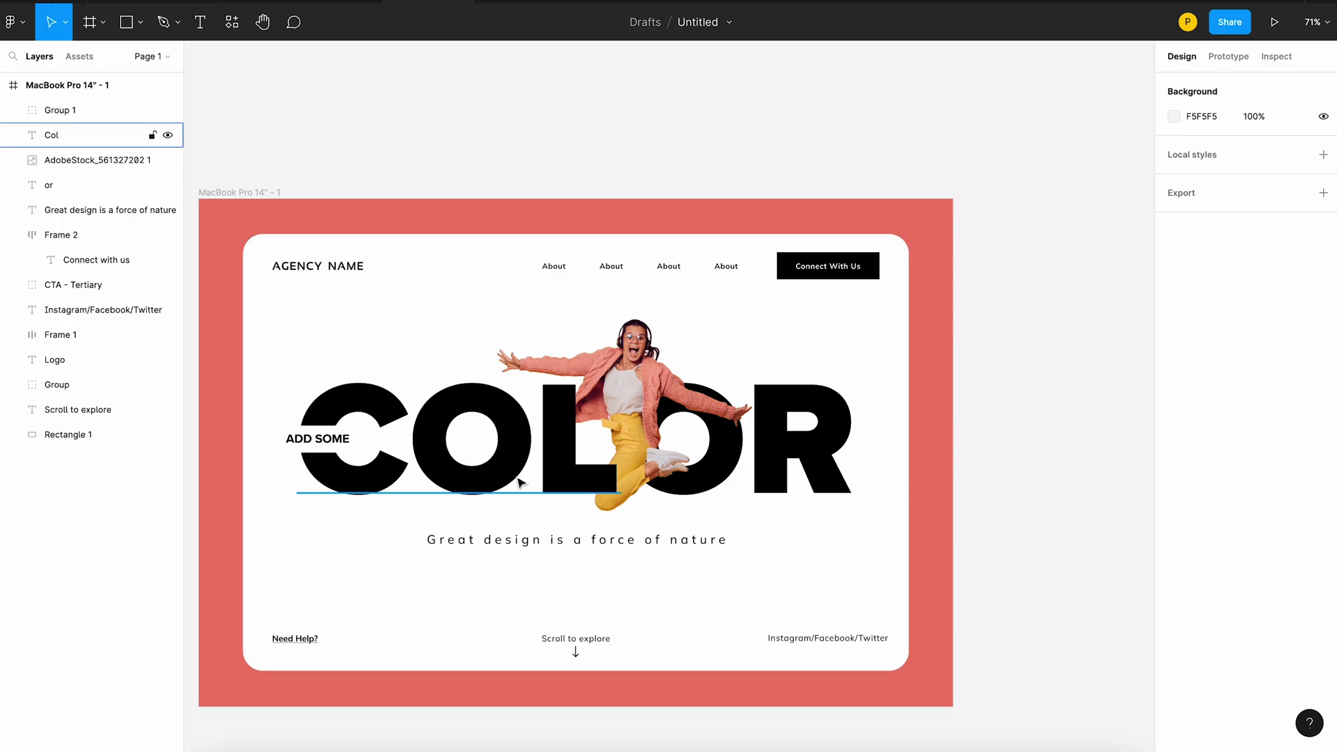
Switch the Col text's fill type from Solid to Video.
{"action": "left_click", "coordinate": [462, 402]}
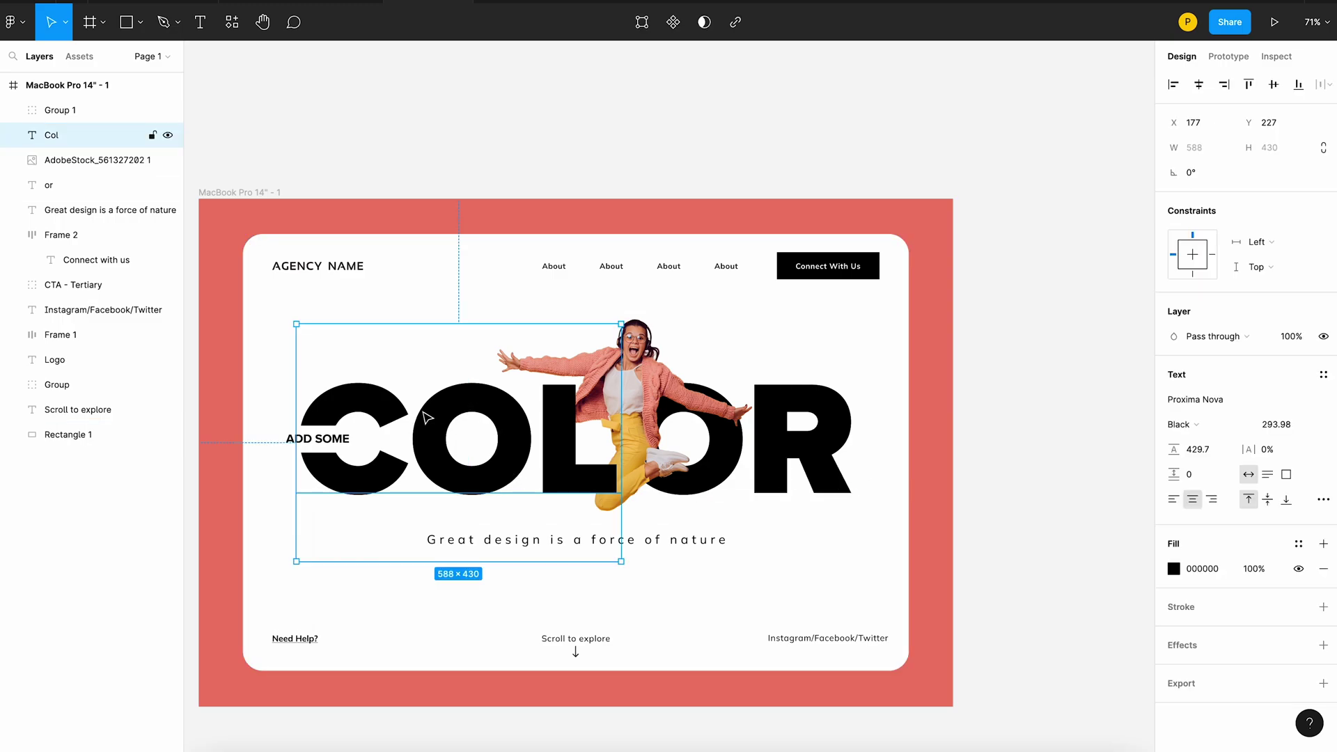
{"action": "left_click", "coordinate": [1174, 568]}
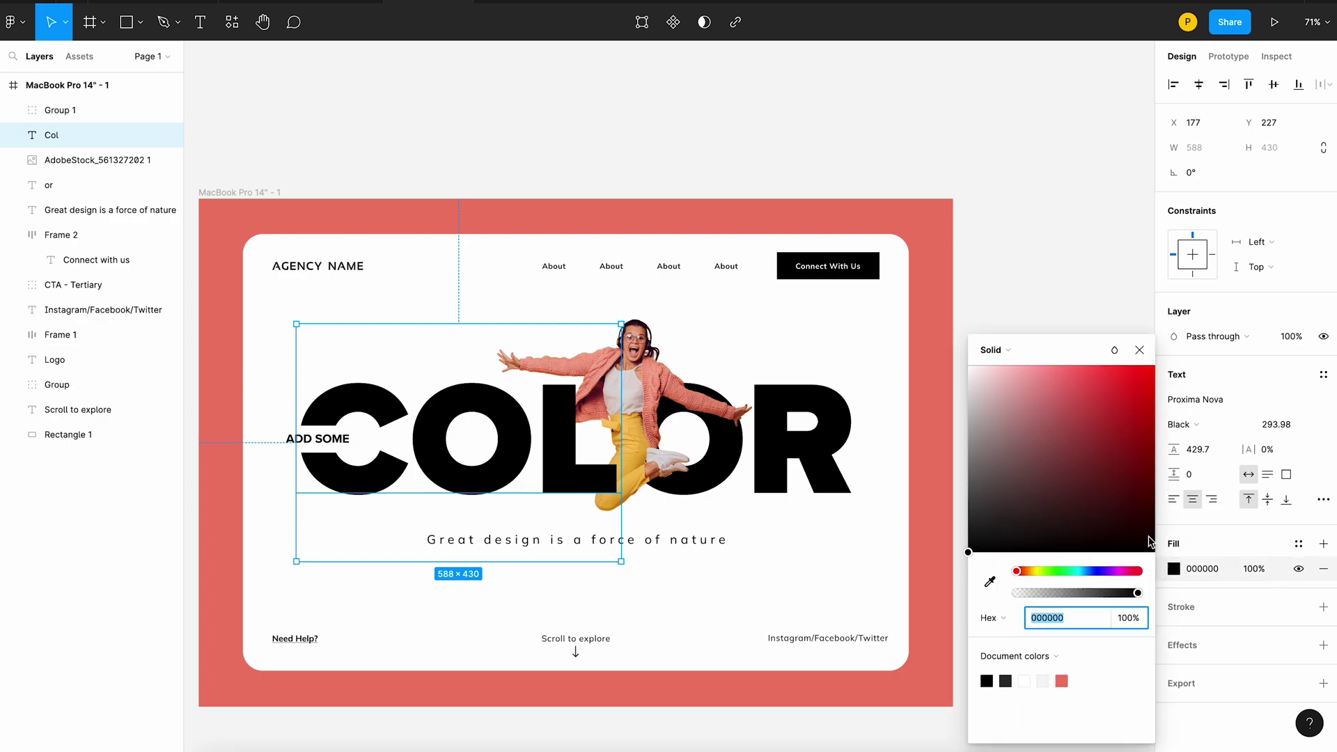
{"action": "left_click", "coordinate": [1009, 353]}
{"action": "left_click", "coordinate": [1016, 470]}
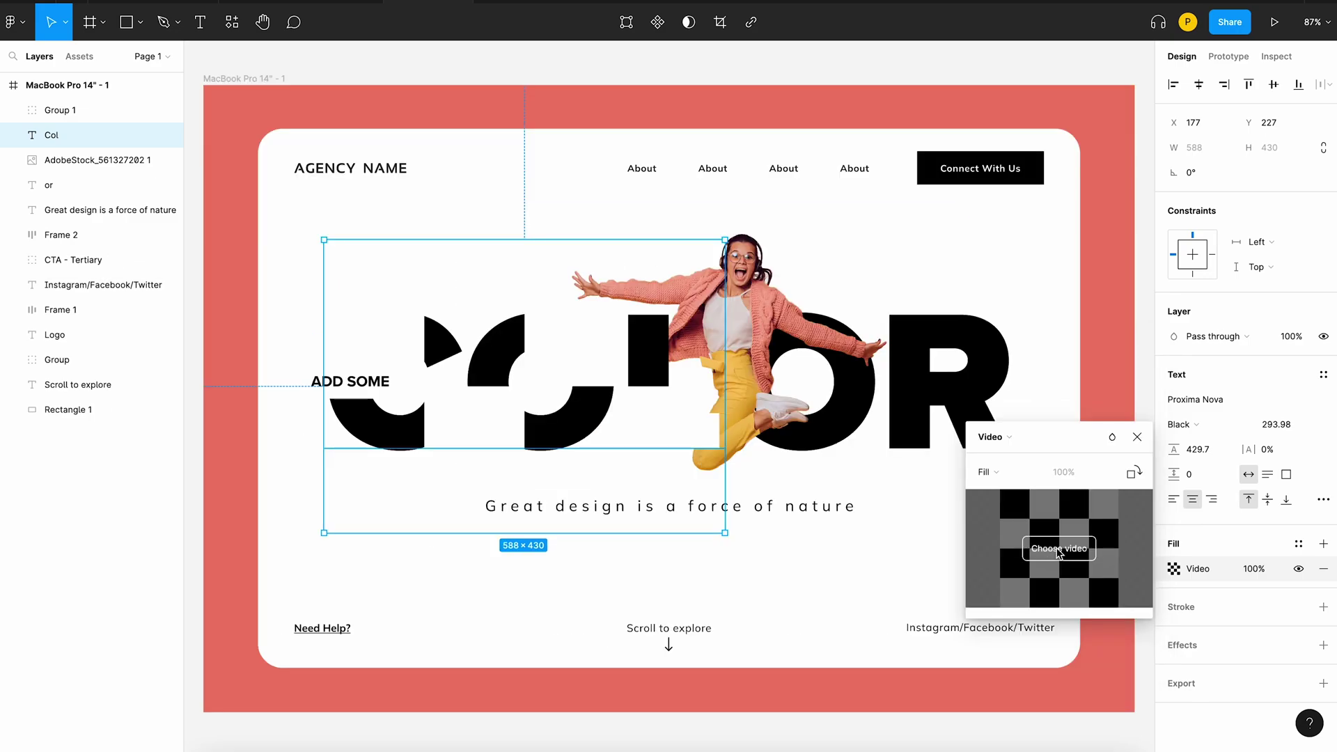
{"action": "left_click", "coordinate": [1059, 548]}
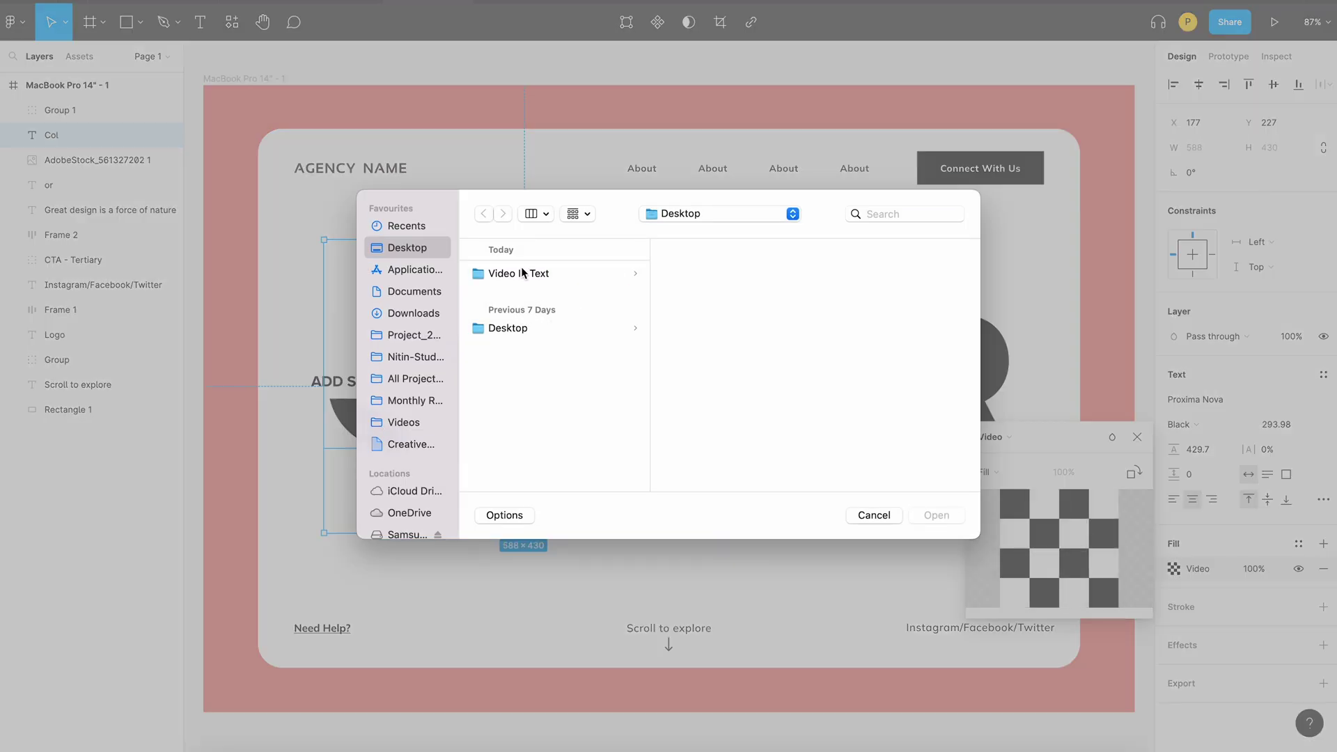
Use the istockphoto smoke mp4 from Video In Text as the fill, previewed at 00:02.
{"action": "left_click", "coordinate": [522, 272]}
{"action": "left_click", "coordinate": [746, 373]}
{"action": "key", "text": "space"}
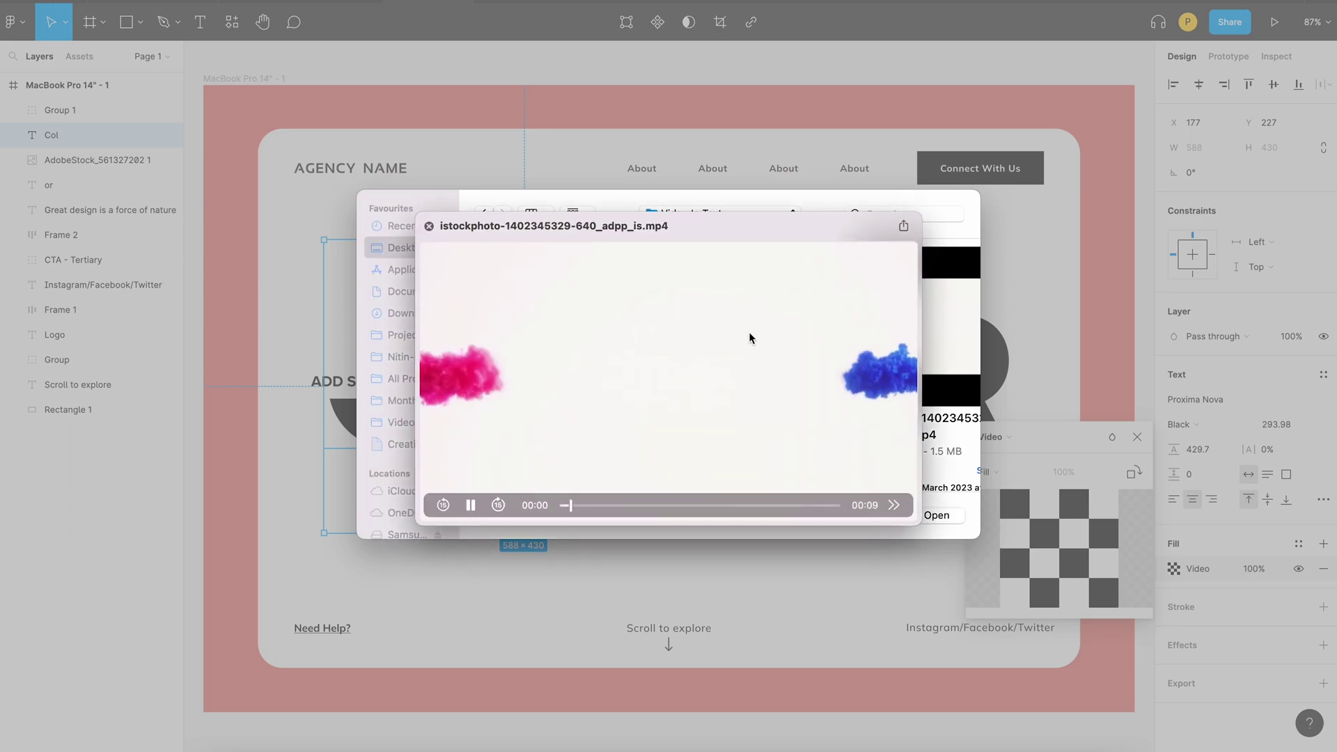
{"action": "key", "text": "space"}
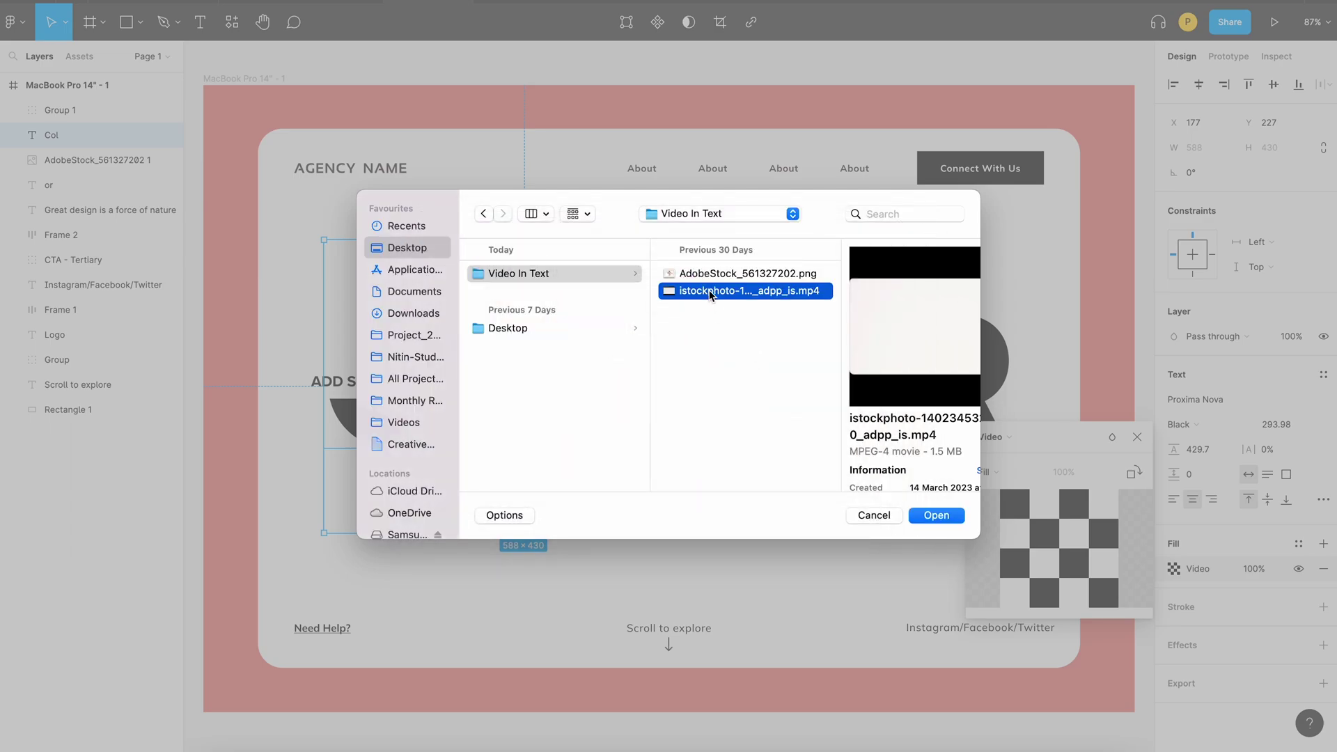
{"action": "double_click", "coordinate": [709, 289]}
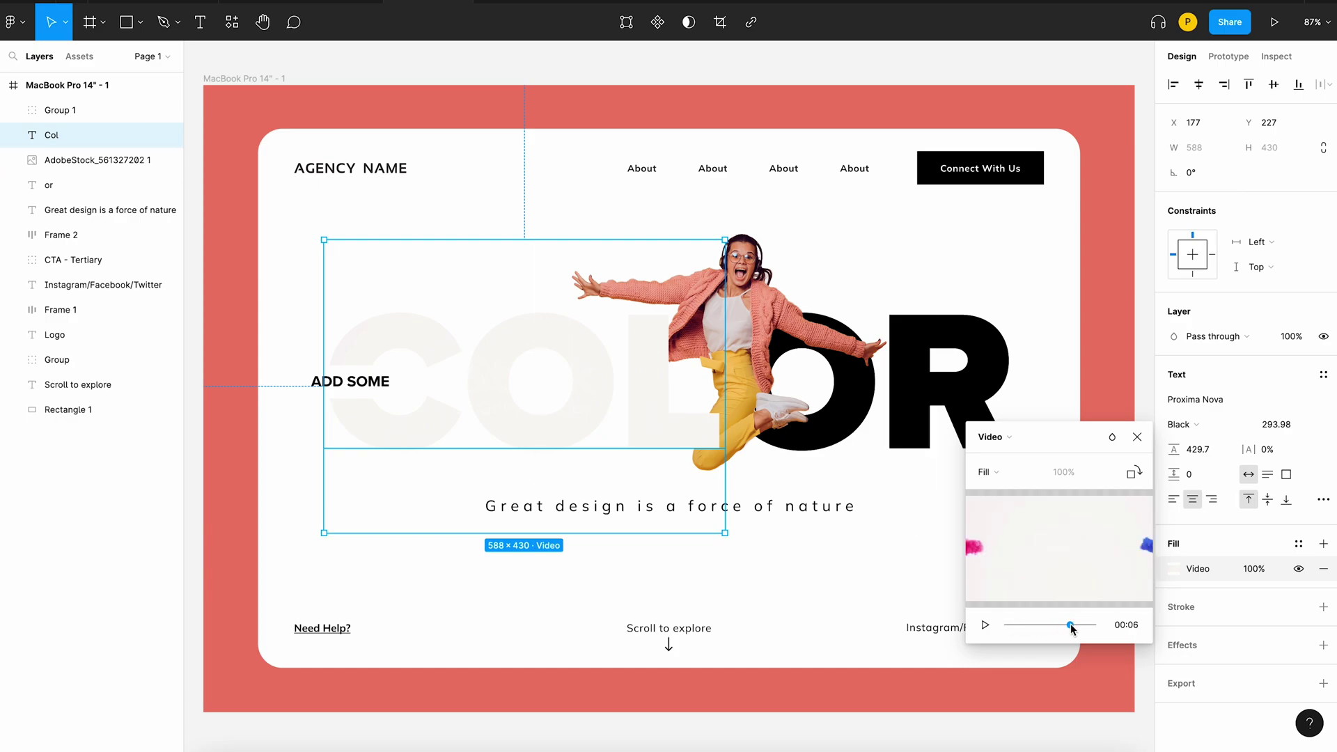
{"action": "mouse_move", "coordinate": [1071, 624]}
{"action": "left_mouse_down"}
{"action": "mouse_move", "coordinate": [1009, 625]}
{"action": "mouse_move", "coordinate": [1029, 625]}
{"action": "left_mouse_up"}
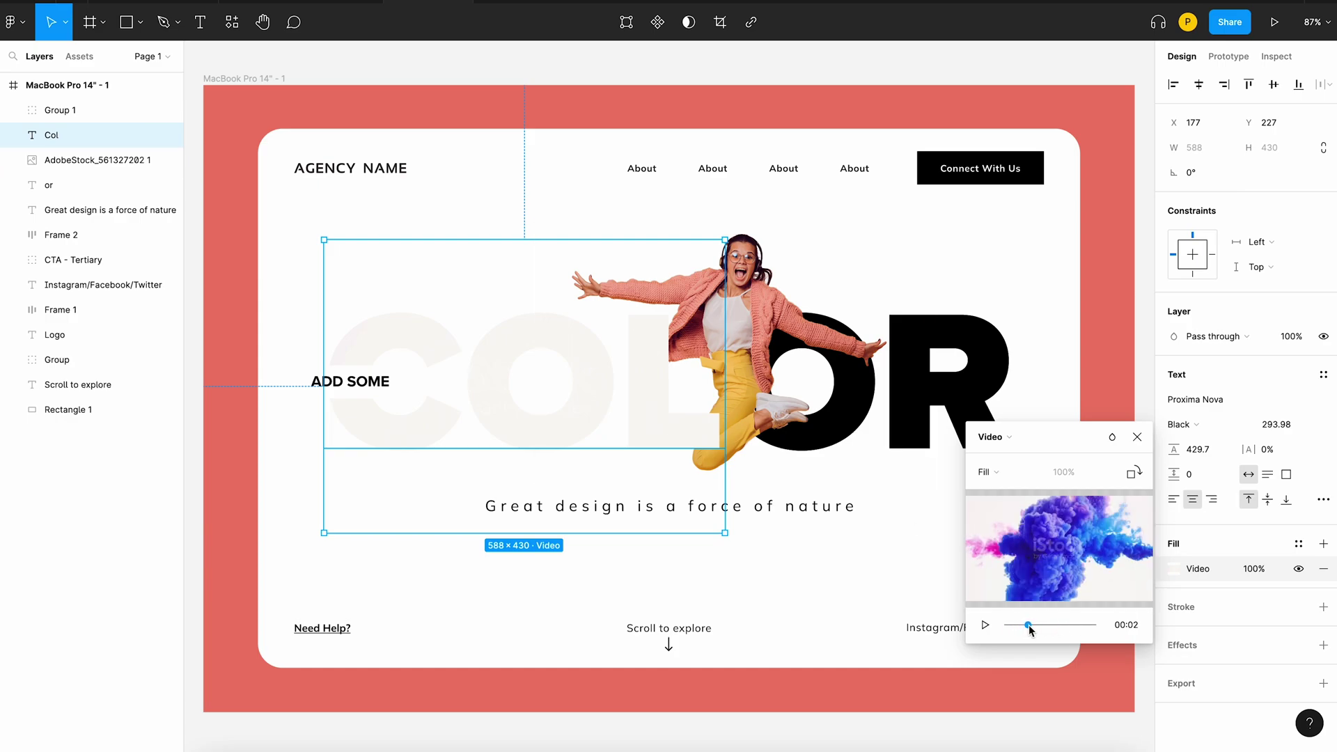
{"action": "left_click", "coordinate": [985, 339]}
Set the or letters' fill to Video using the same istockphoto smoke mp4.
{"action": "left_click", "coordinate": [1174, 568]}
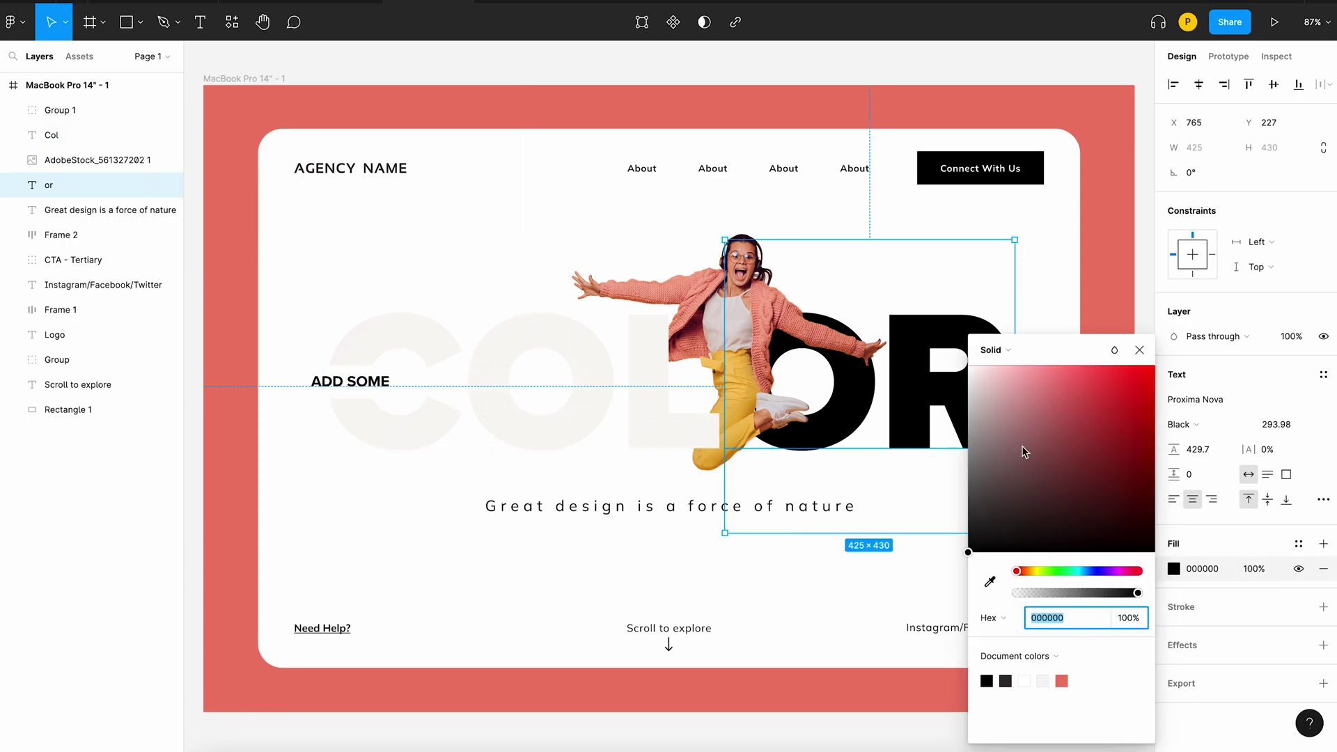
{"action": "left_click", "coordinate": [1006, 353]}
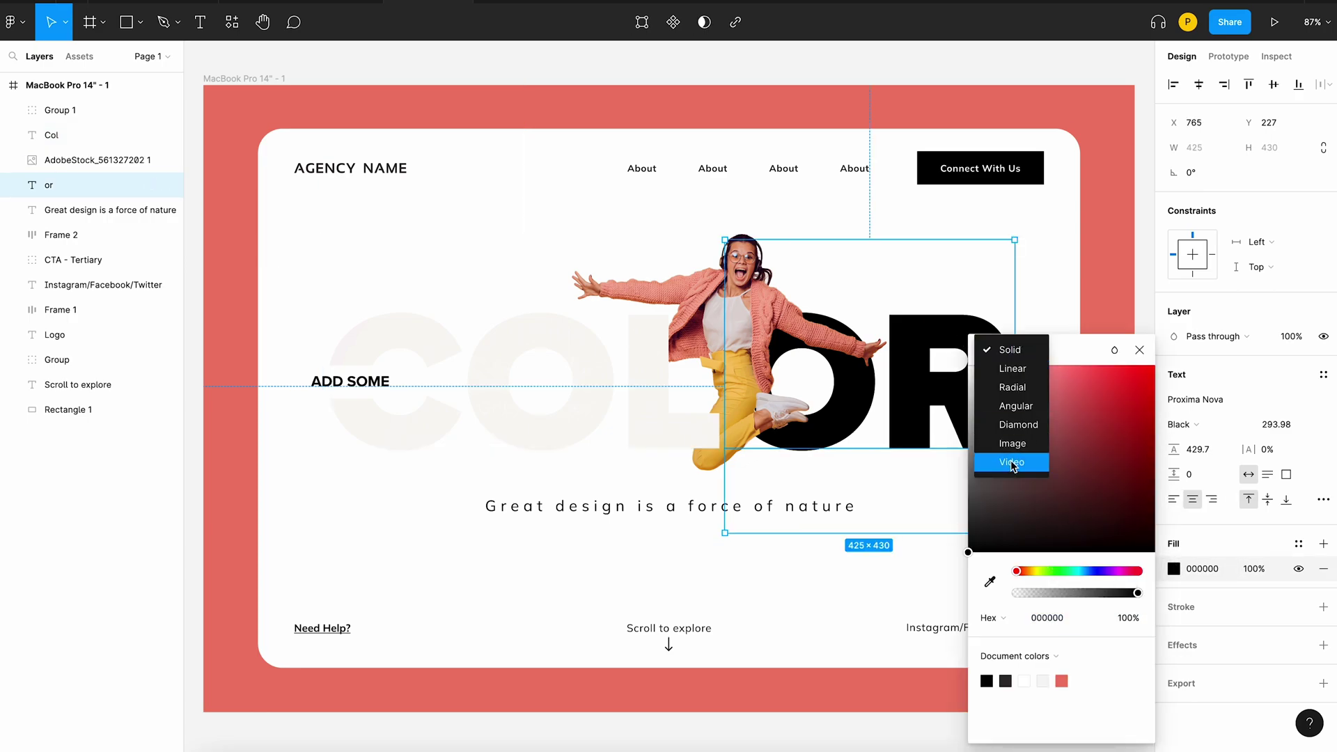
{"action": "left_click", "coordinate": [1011, 463]}
{"action": "left_click", "coordinate": [1062, 462]}
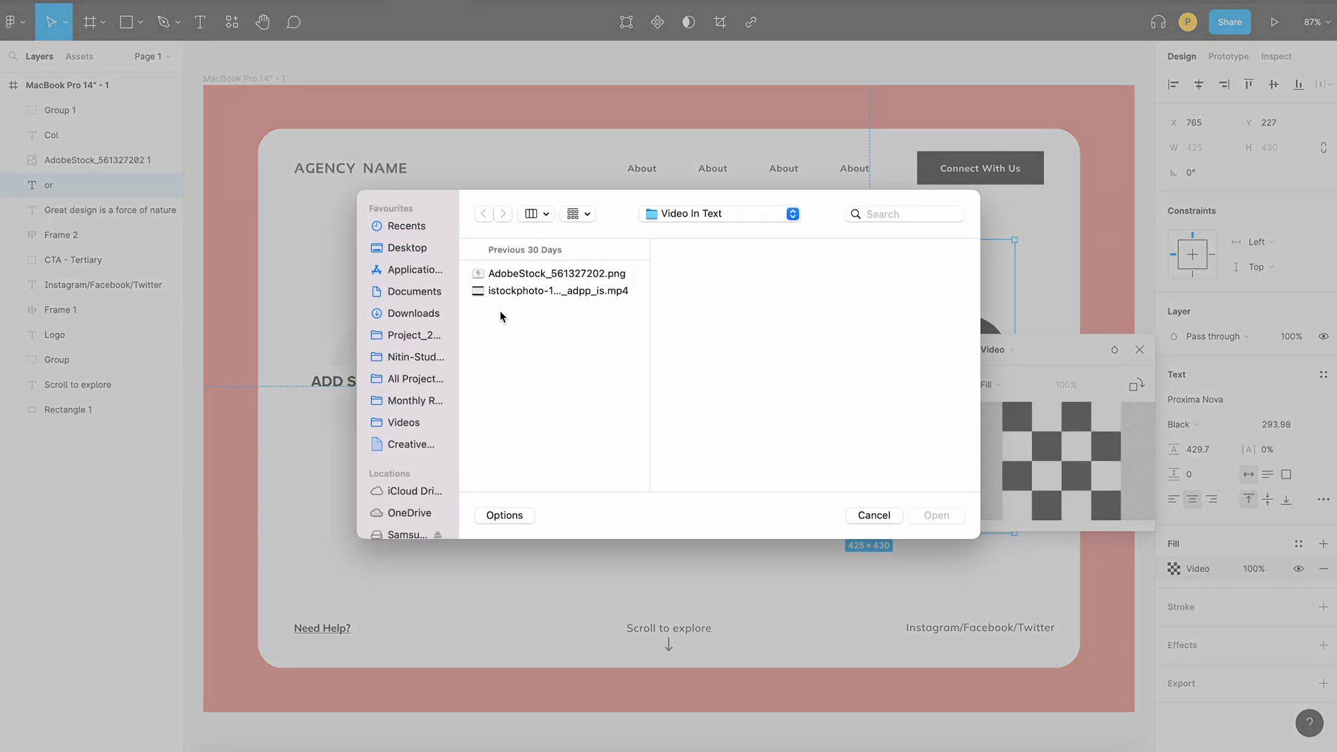
{"action": "double_click", "coordinate": [504, 291]}
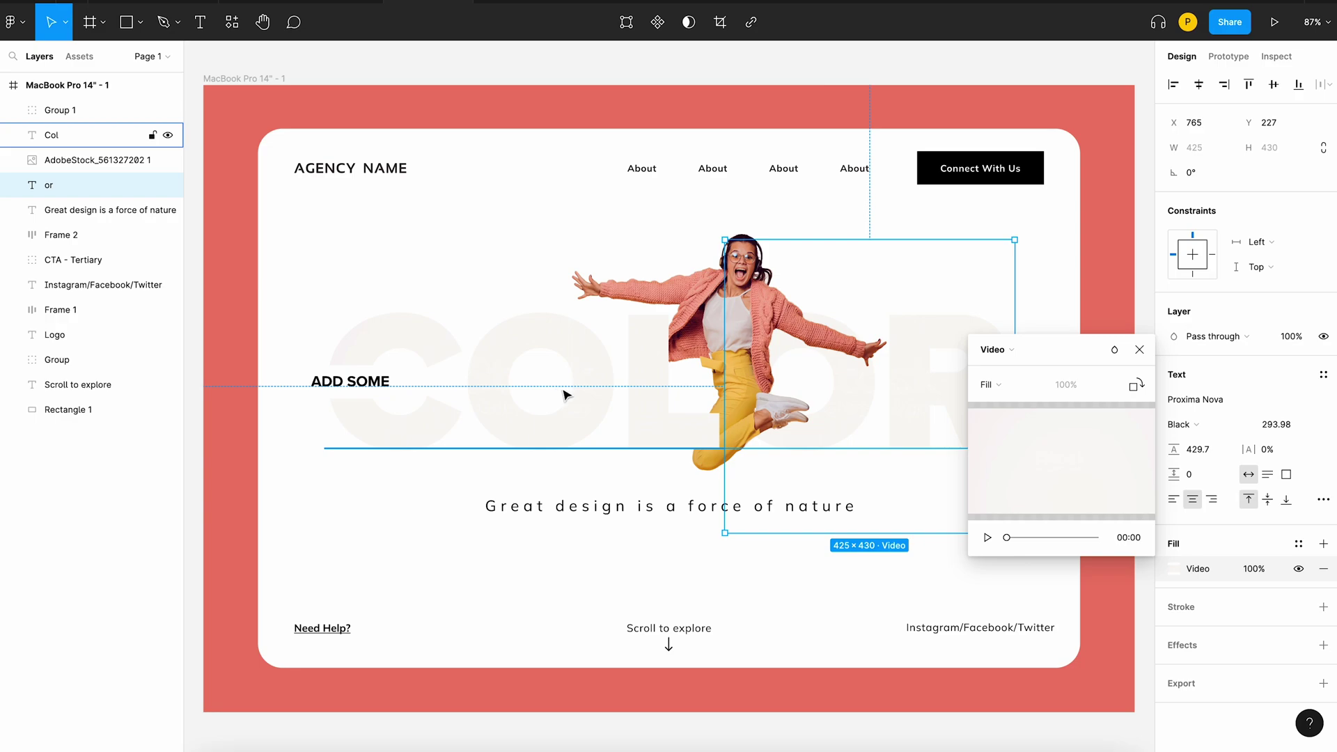
{"action": "scroll", "coordinate": [578, 389], "scroll_direction": "right", "scroll_amount": 2}
{"action": "scroll", "coordinate": [597, 382], "scroll_direction": "right", "scroll_amount": 2}
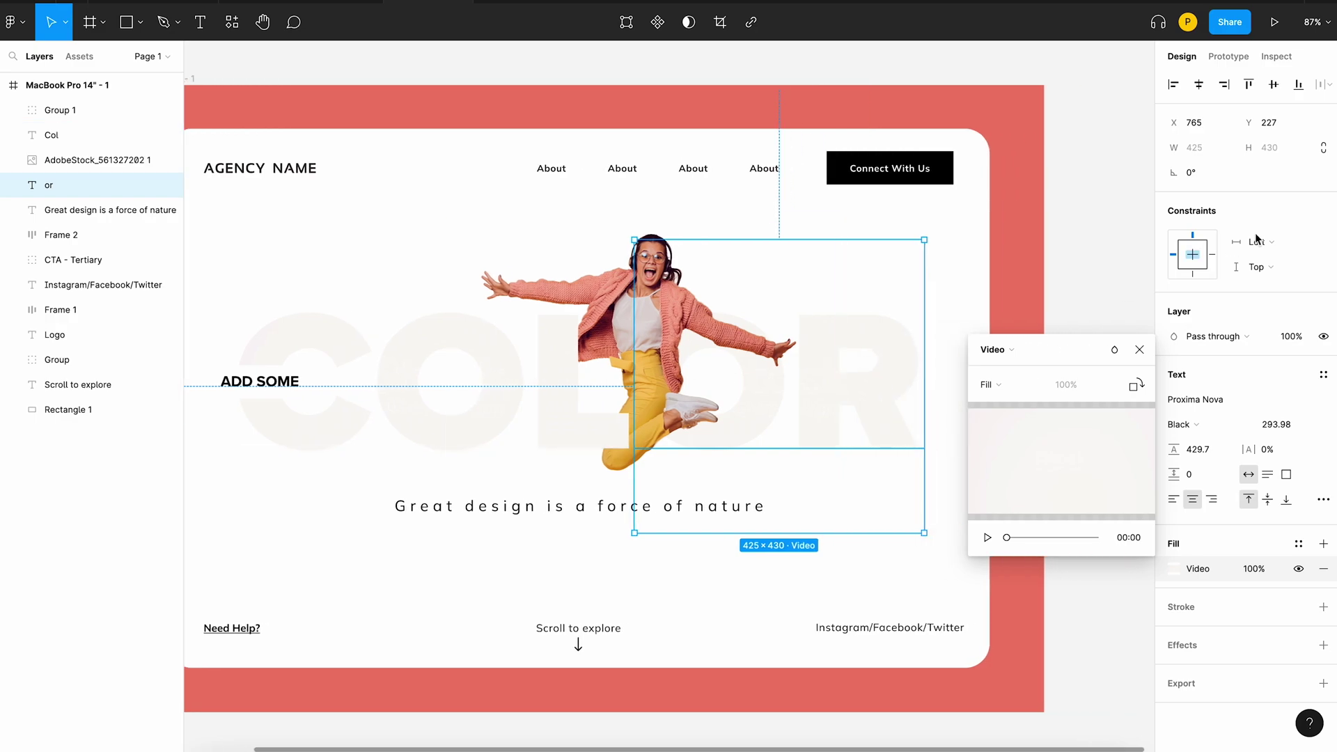
{"action": "left_click", "coordinate": [1142, 350]}
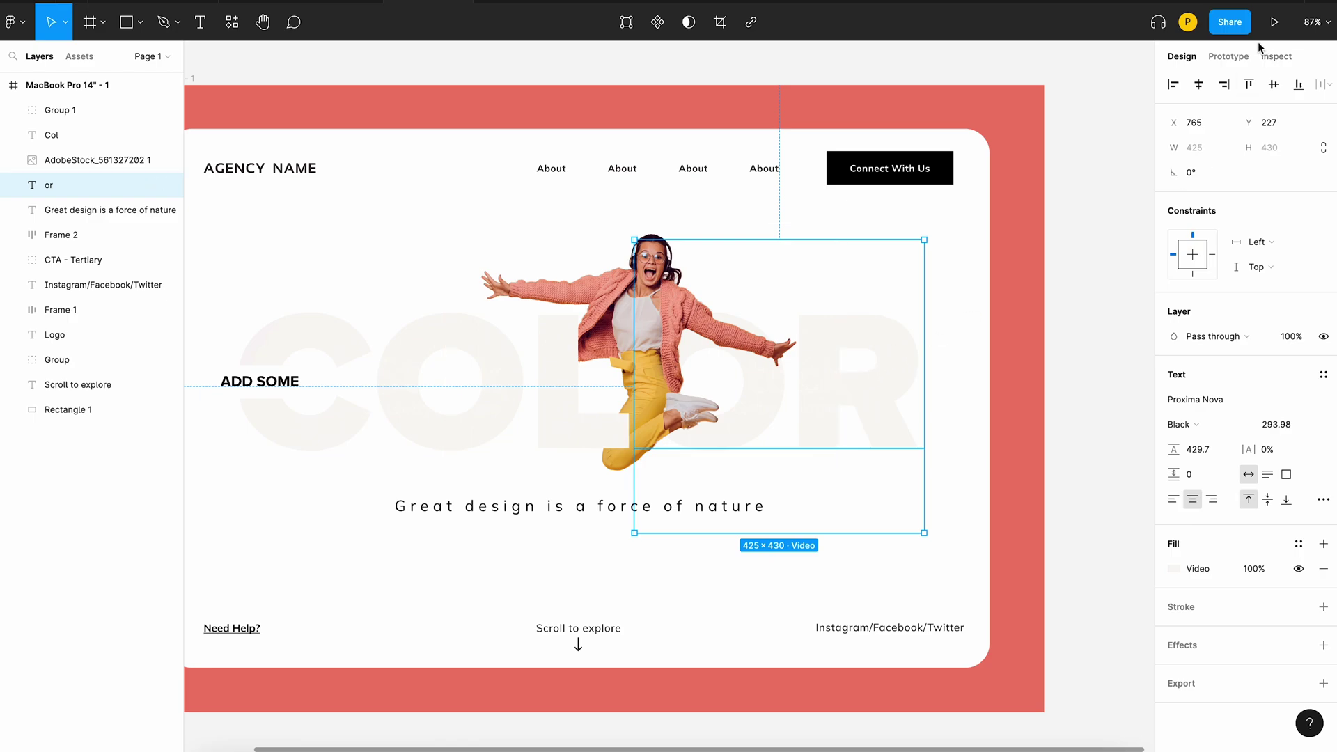
Confirm Video Autoplay is checked in the Prototype panel for the headline's smoke video.
{"action": "left_click", "coordinate": [1236, 58]}
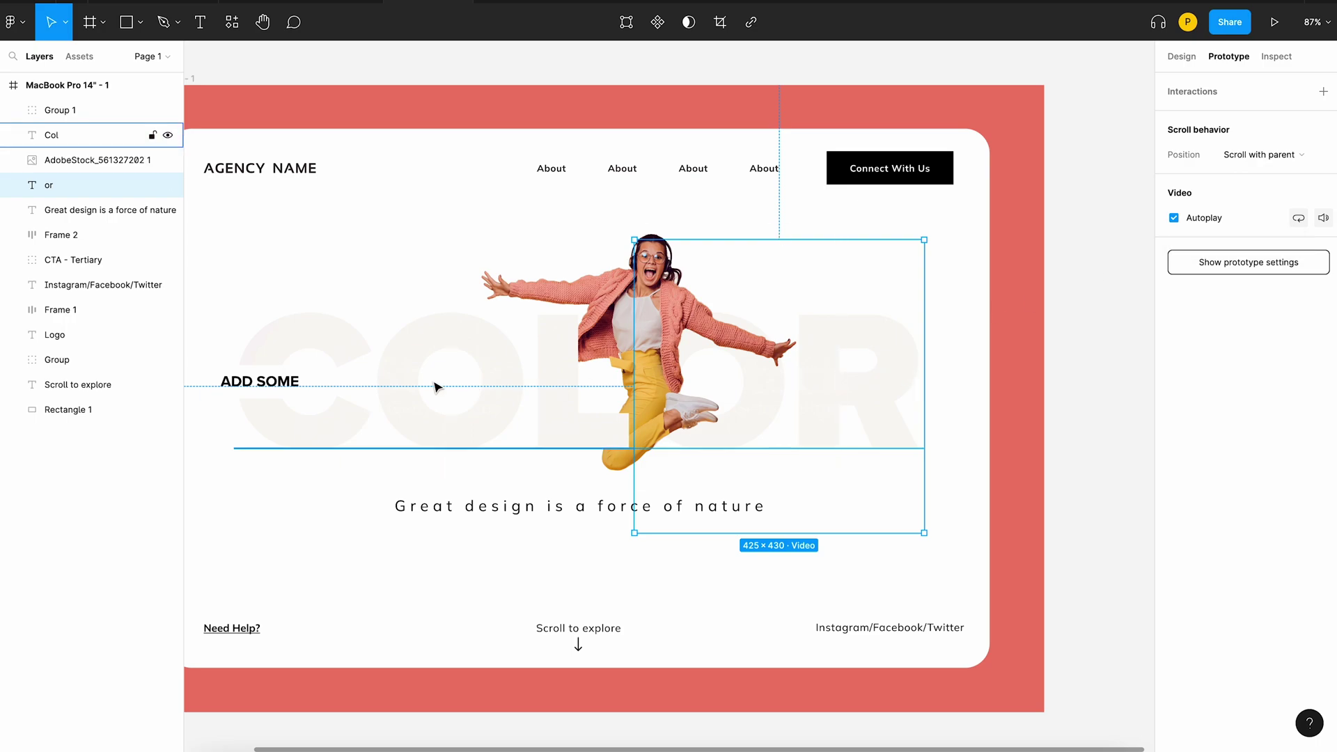
{"action": "left_click", "coordinate": [1095, 314]}
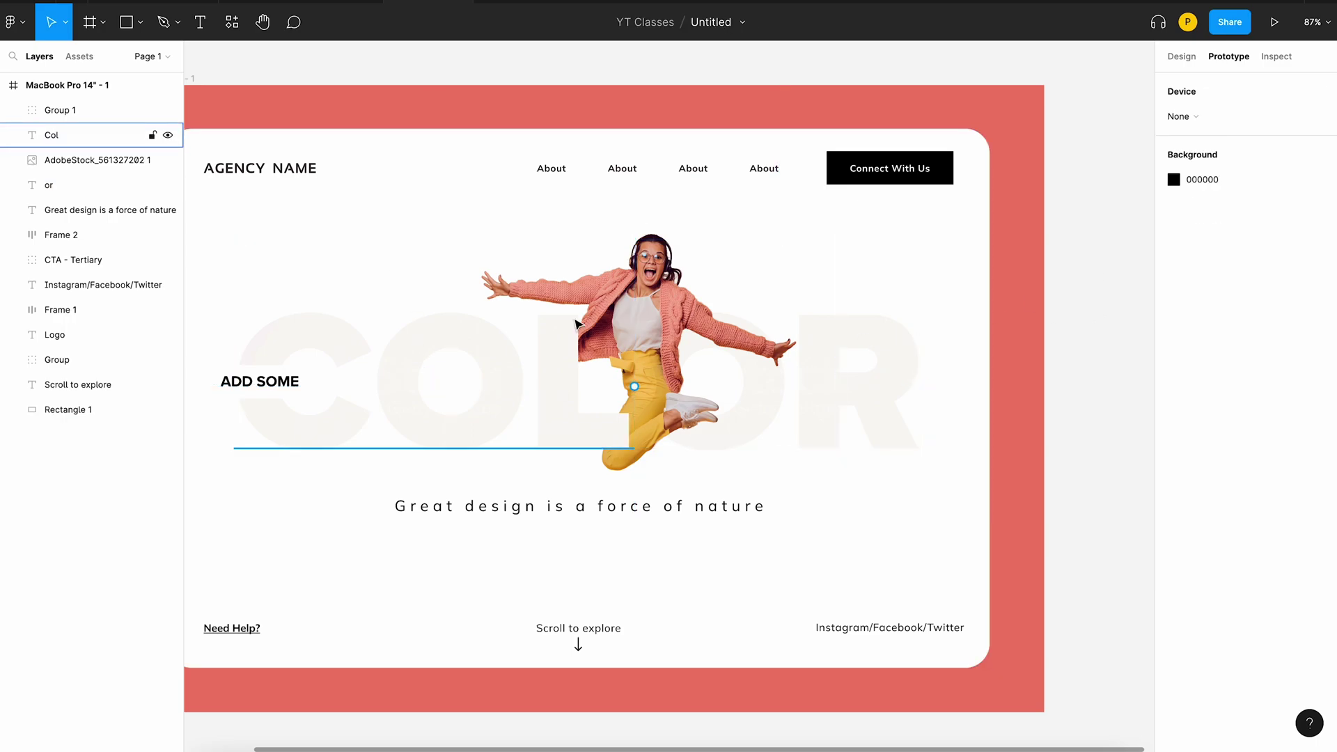
{"action": "left_click", "coordinate": [653, 310]}
{"action": "scroll", "coordinate": [653, 310], "scroll_direction": "down", "scroll_amount": 5, "text": "ctrl"}
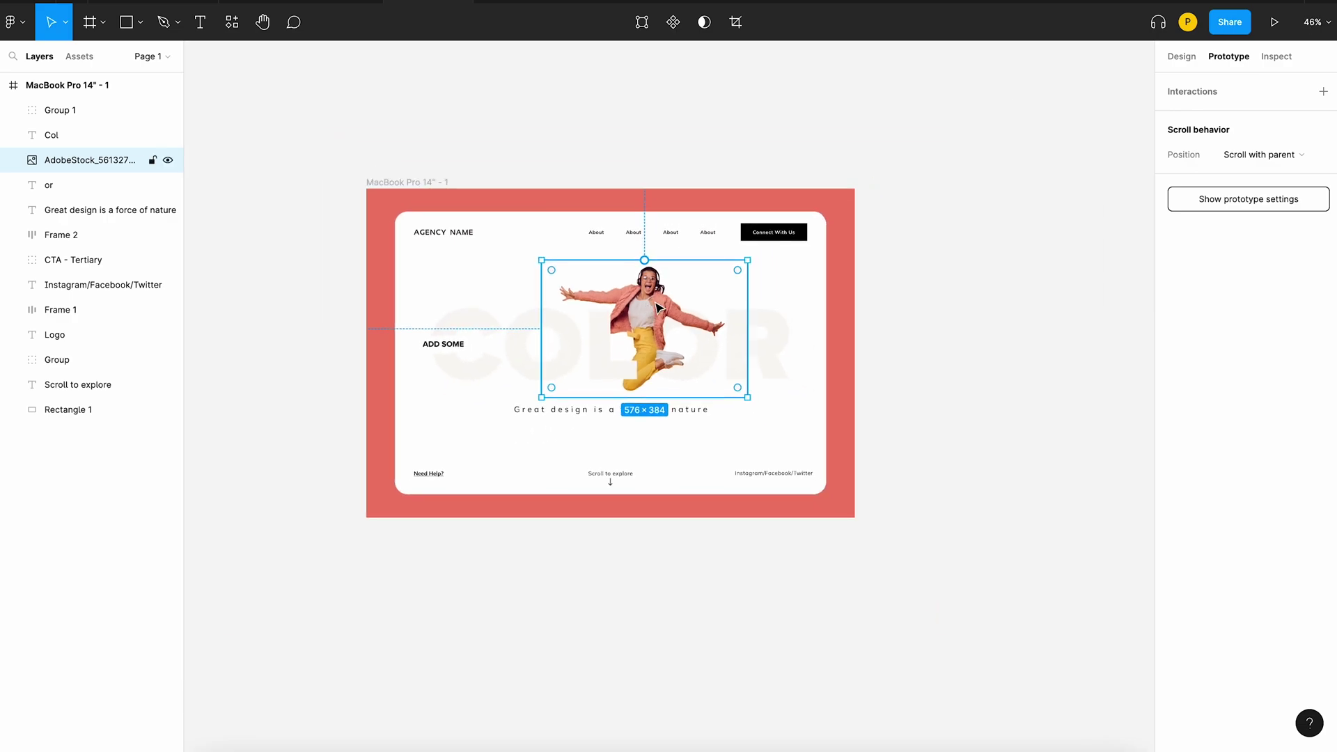
Duplicate the jumping-woman image outside the frame as a component with Default and Variant2.
{"action": "scroll", "coordinate": [657, 306], "scroll_direction": "up", "scroll_amount": 3, "text": "ctrl"}
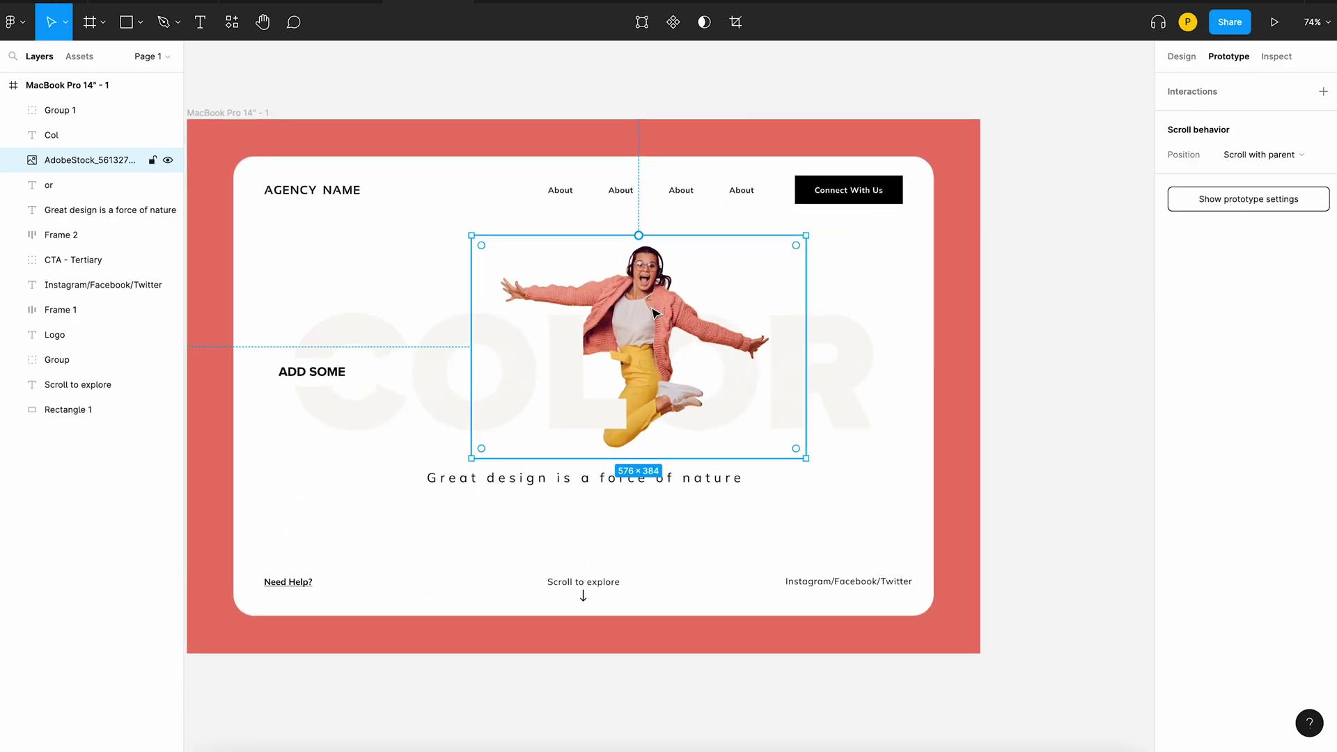
{"action": "left_click_drag", "start_coordinate": [657, 309], "coordinate": [1153, 306]}
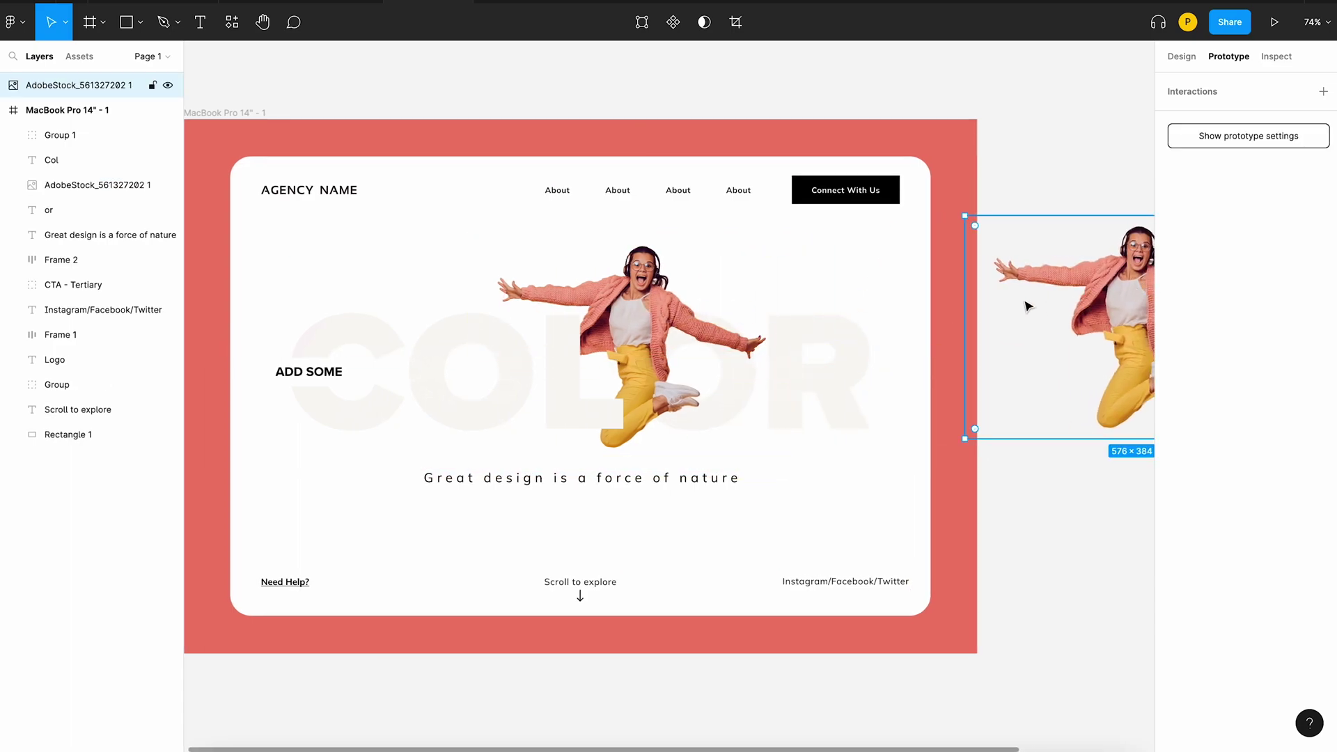
{"action": "scroll", "coordinate": [942, 317], "scroll_direction": "right", "scroll_amount": 3}
{"action": "left_click", "coordinate": [672, 22]}
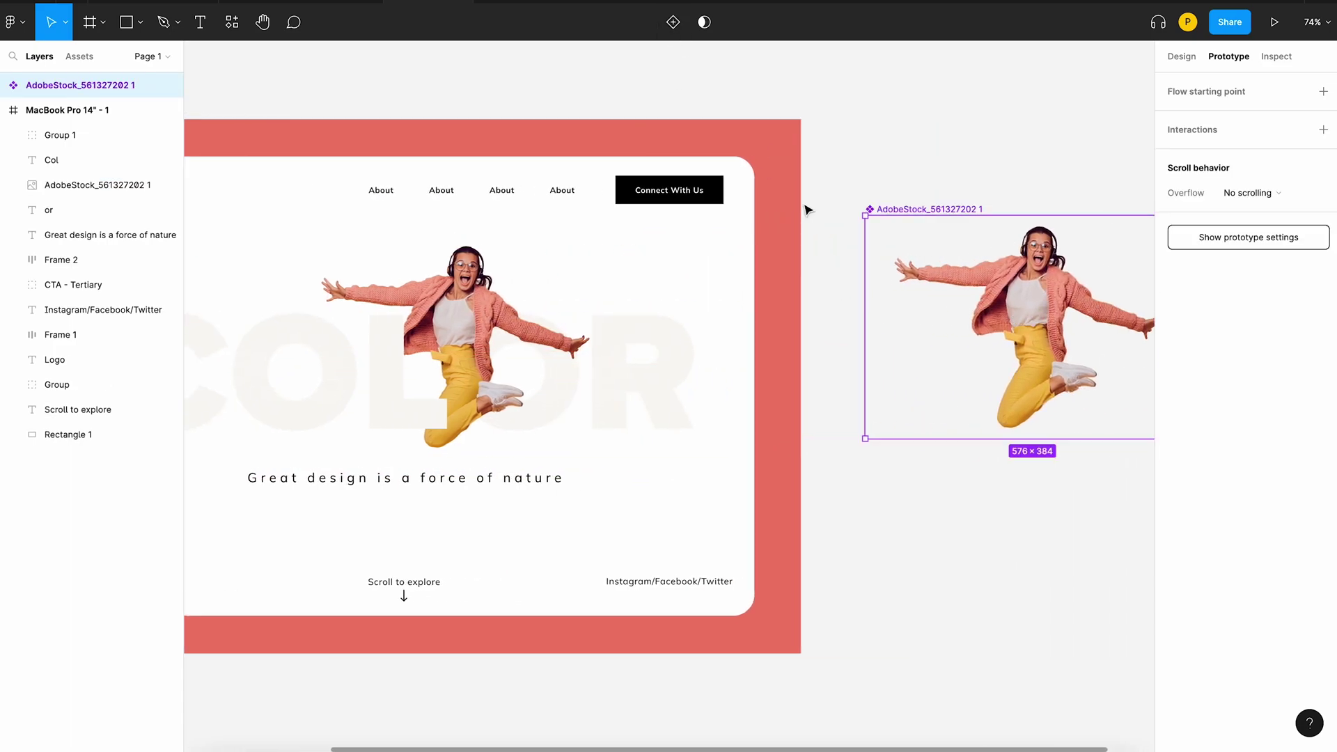
{"action": "scroll", "coordinate": [805, 209], "scroll_direction": "right", "scroll_amount": 3}
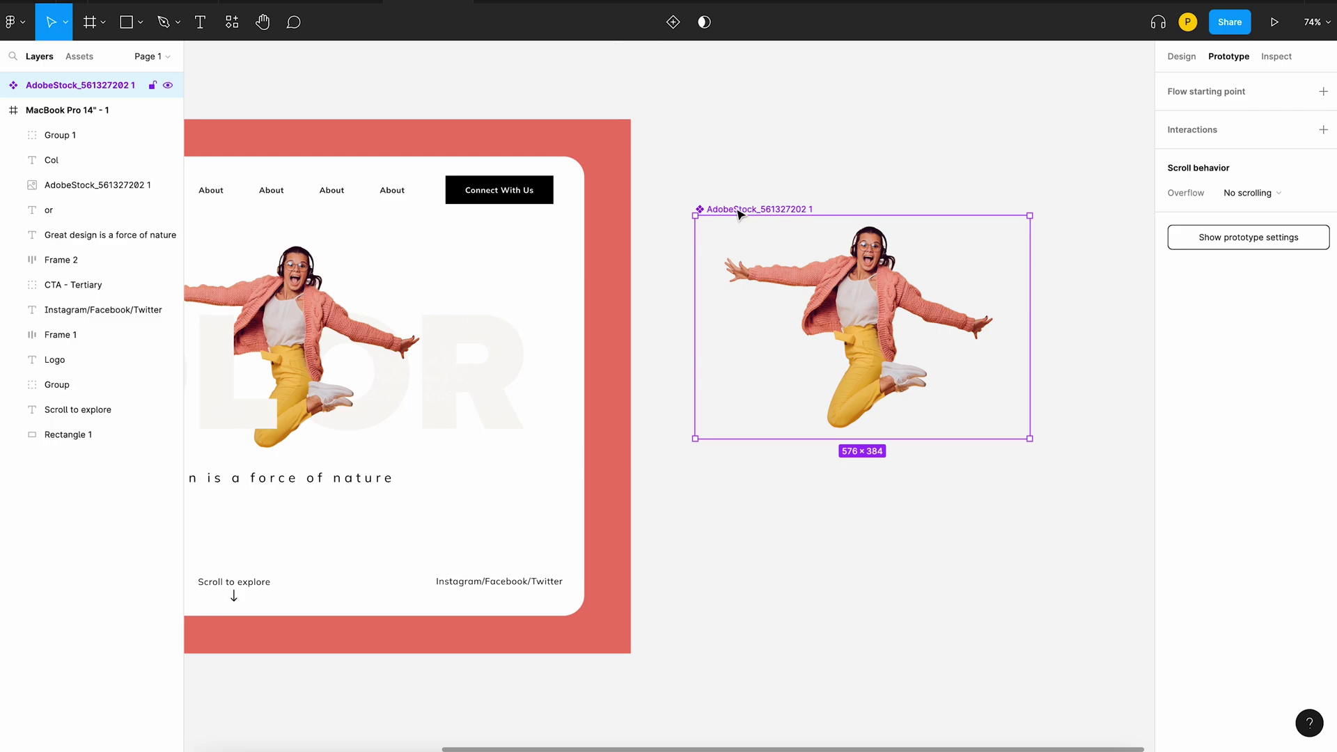
{"action": "left_click", "coordinate": [673, 22]}
{"action": "left_click", "coordinate": [864, 352]}
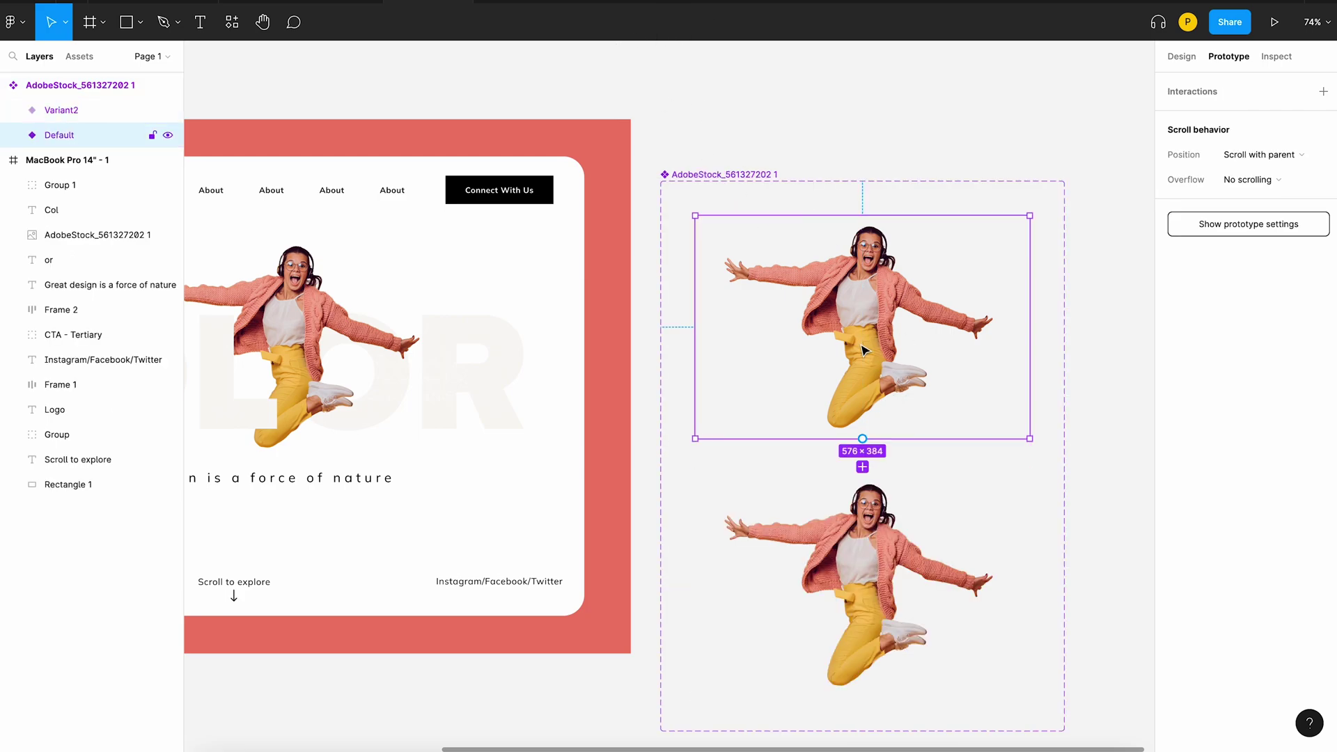
{"action": "left_click", "coordinate": [879, 519]}
{"action": "left_click", "coordinate": [1009, 338]}
Link Default to Variant2: After delay 800 ms, Smart animate, Ease out 300 ms.
{"action": "scroll", "coordinate": [890, 439], "scroll_direction": "up", "scroll_amount": 5}
{"action": "left_click_drag", "start_coordinate": [842, 439], "coordinate": [842, 531]}
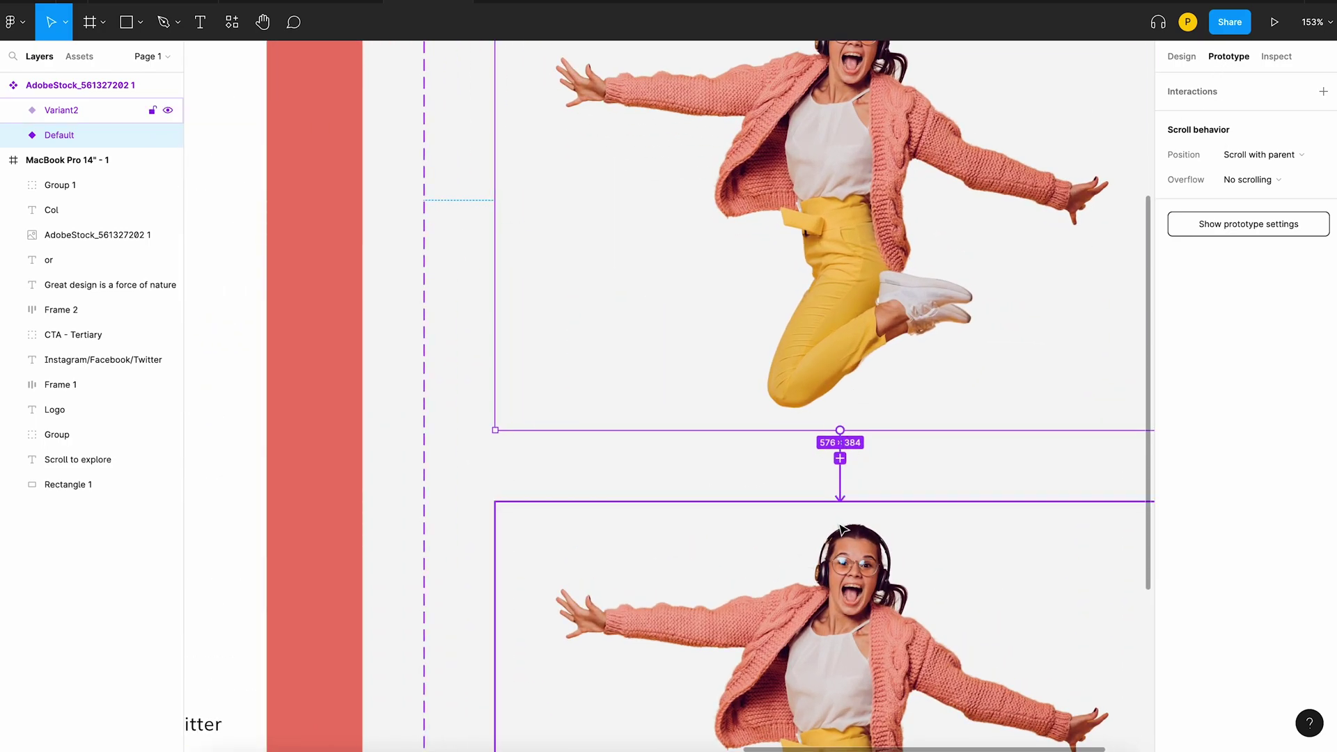
{"action": "left_click", "coordinate": [1018, 174]}
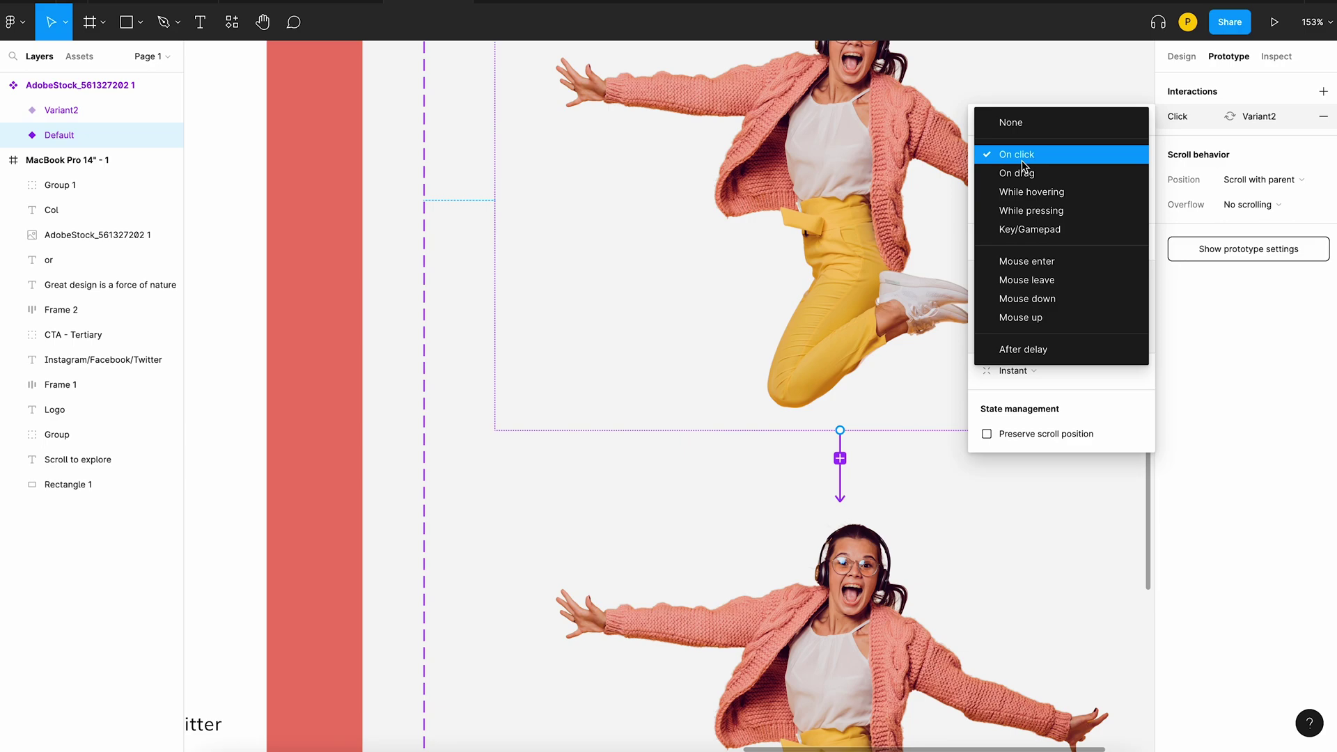
{"action": "left_click", "coordinate": [1023, 349]}
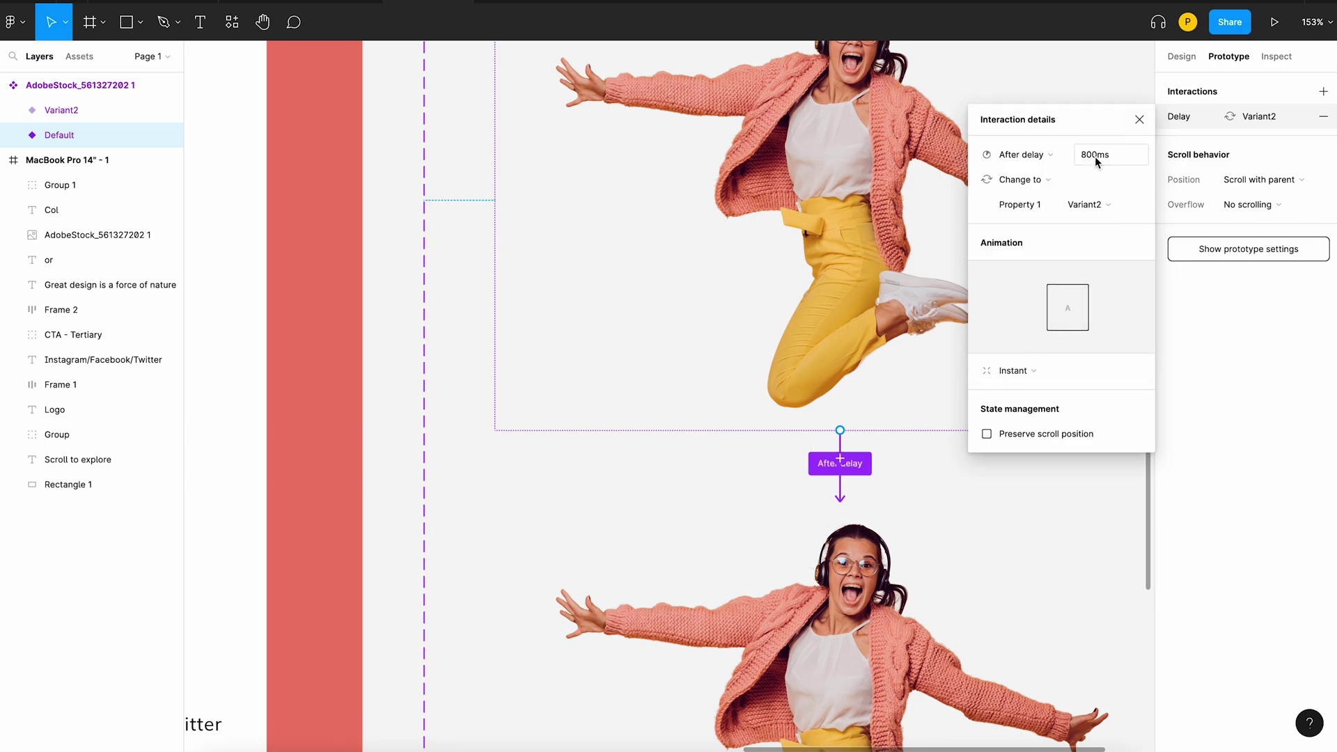
{"action": "left_click", "coordinate": [1034, 370]}
{"action": "left_click", "coordinate": [1018, 411]}
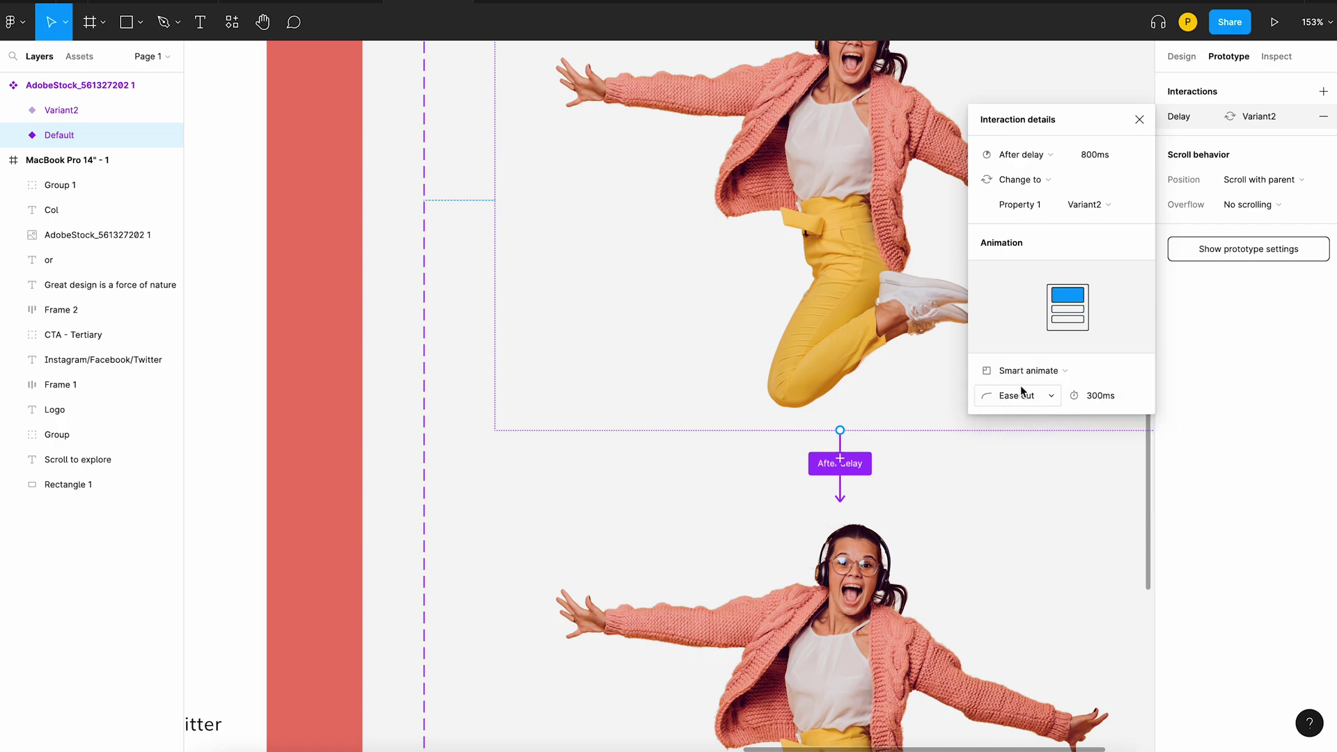
{"action": "left_click", "coordinate": [787, 550]}
Link Variant2 back to the Default variant with an After delay trigger of 800ms.
{"action": "scroll", "coordinate": [797, 557], "scroll_direction": "down", "scroll_amount": 5}
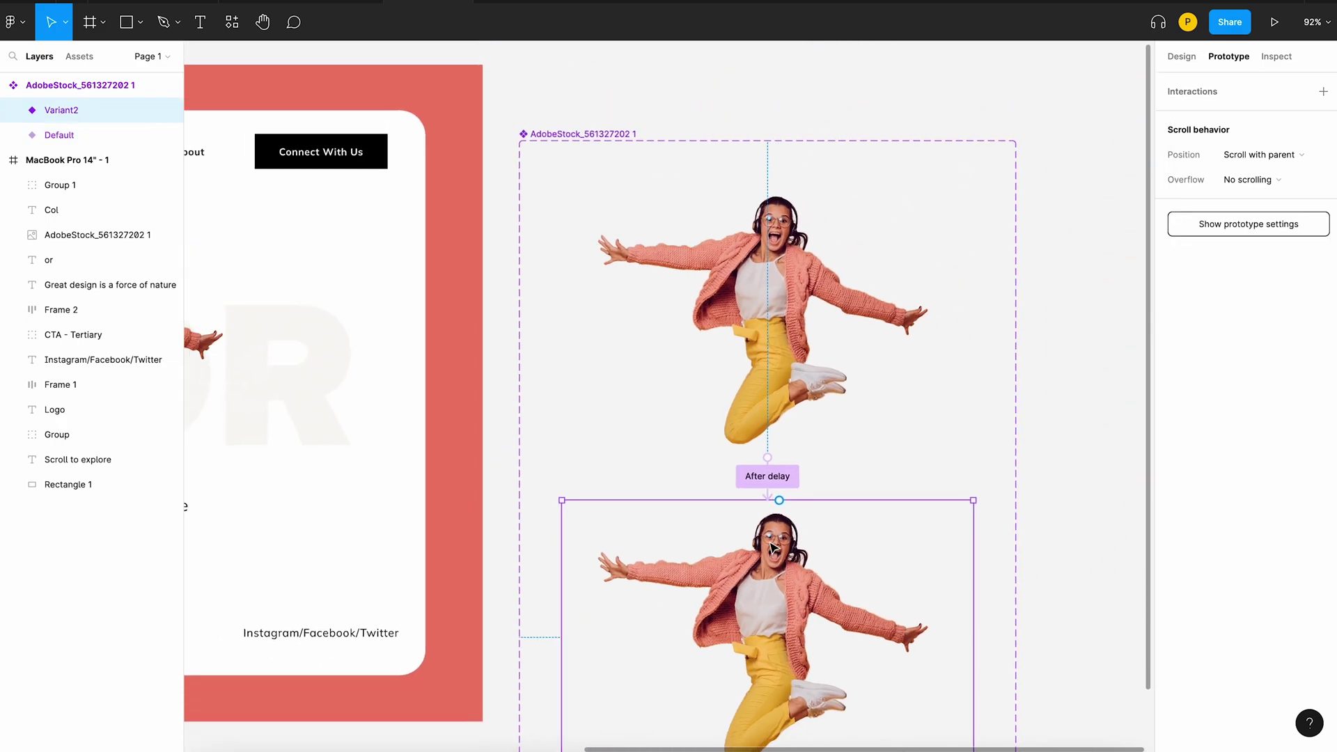
{"action": "left_click_drag", "start_coordinate": [838, 468], "coordinate": [815, 426]}
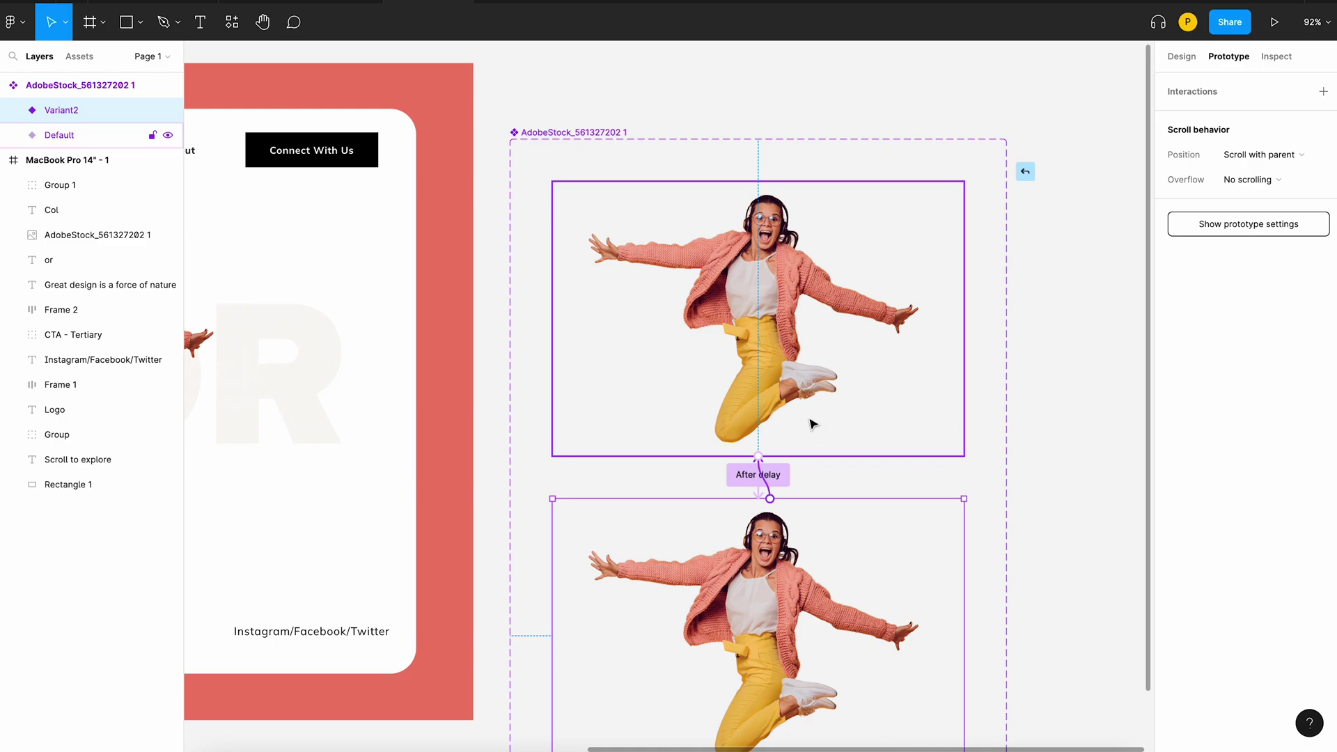
{"action": "left_click", "coordinate": [1017, 151]}
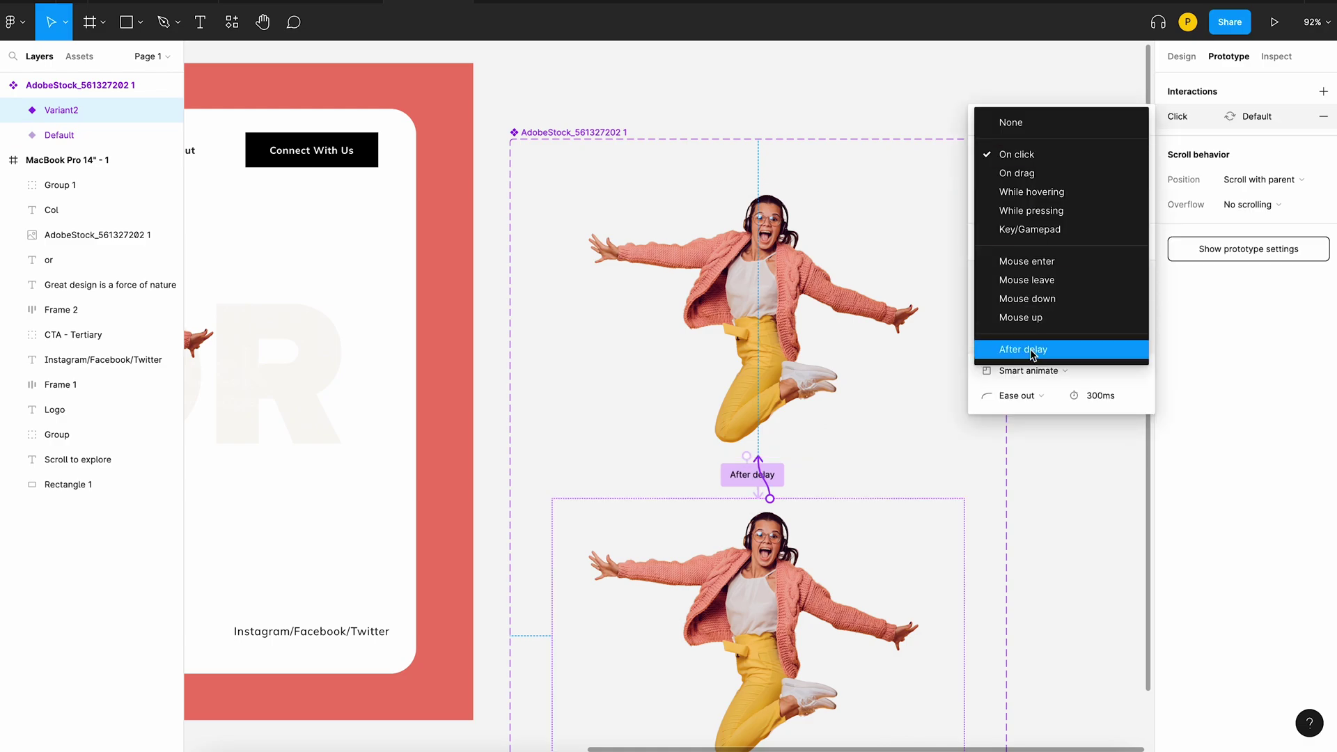
{"action": "left_click", "coordinate": [1030, 349]}
{"action": "scroll", "coordinate": [741, 543], "scroll_direction": "right", "scroll_amount": 1}
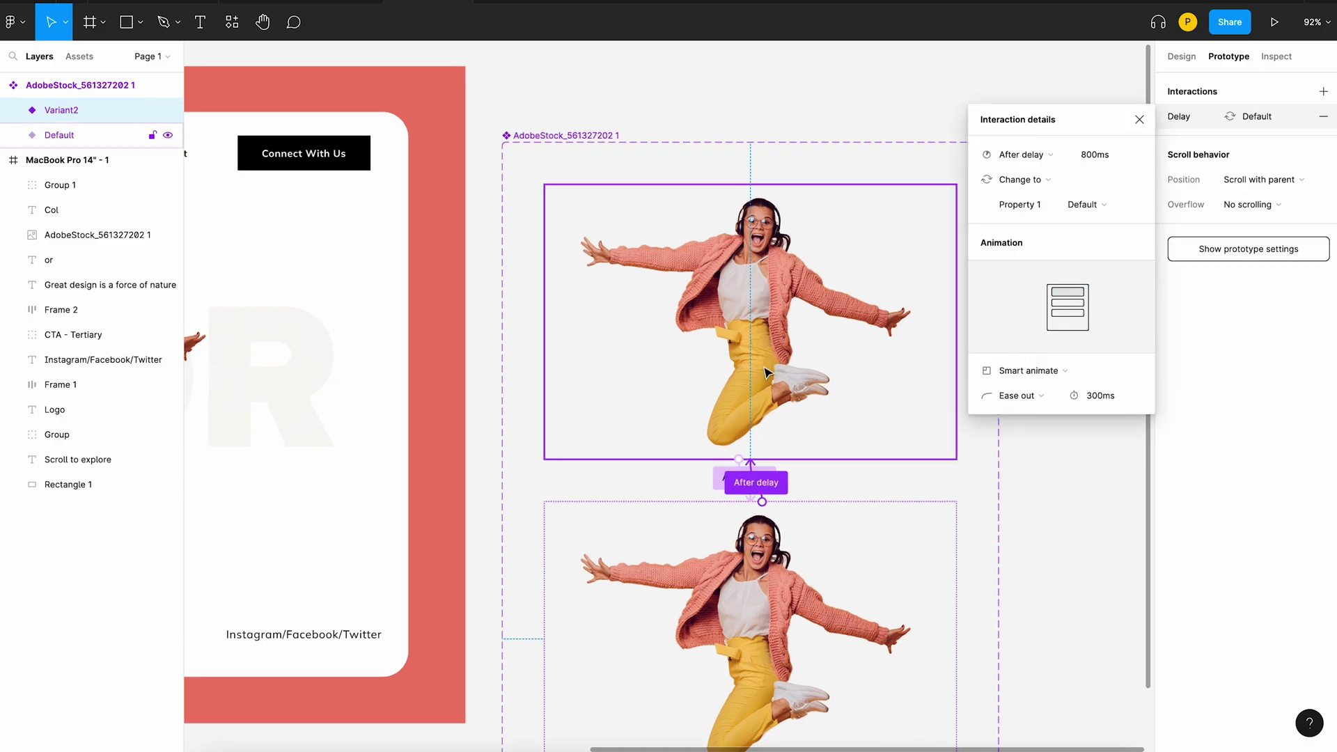
{"action": "scroll", "coordinate": [765, 327], "scroll_direction": "down", "scroll_amount": 3}
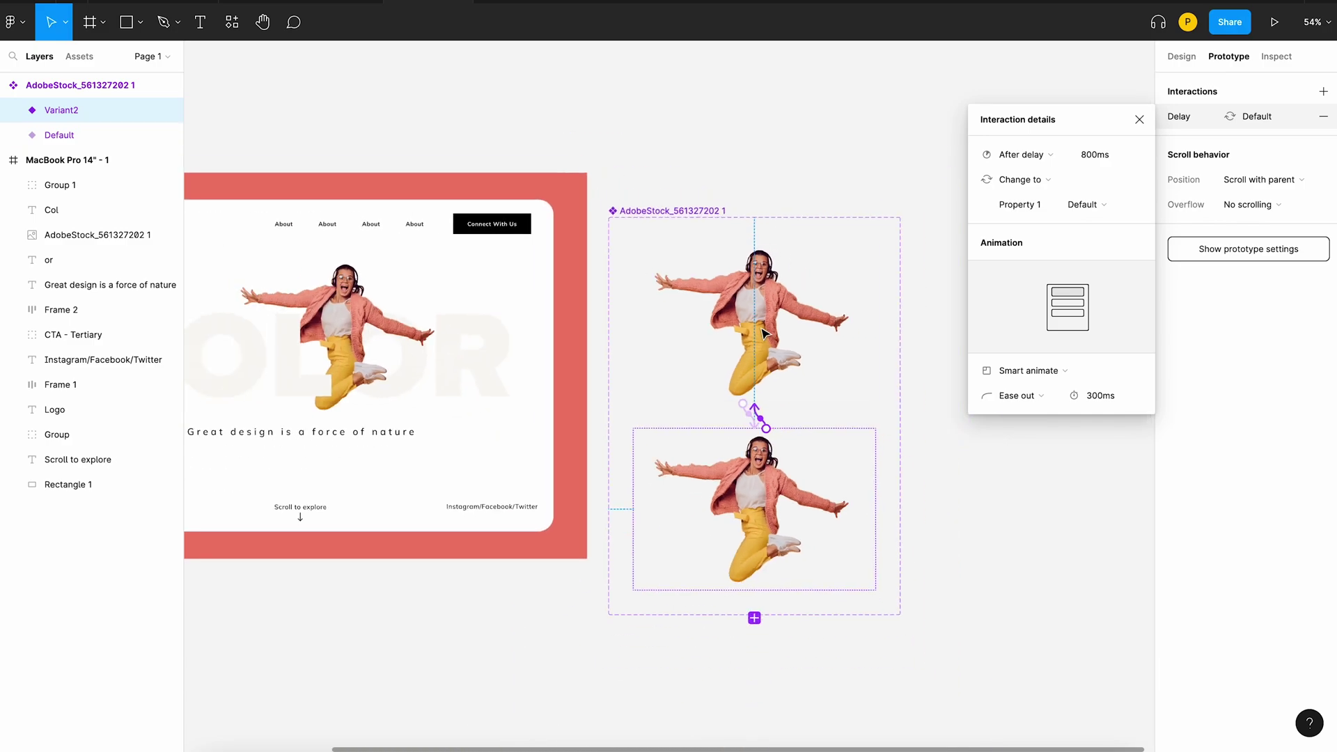
{"action": "left_click", "coordinate": [741, 167]}
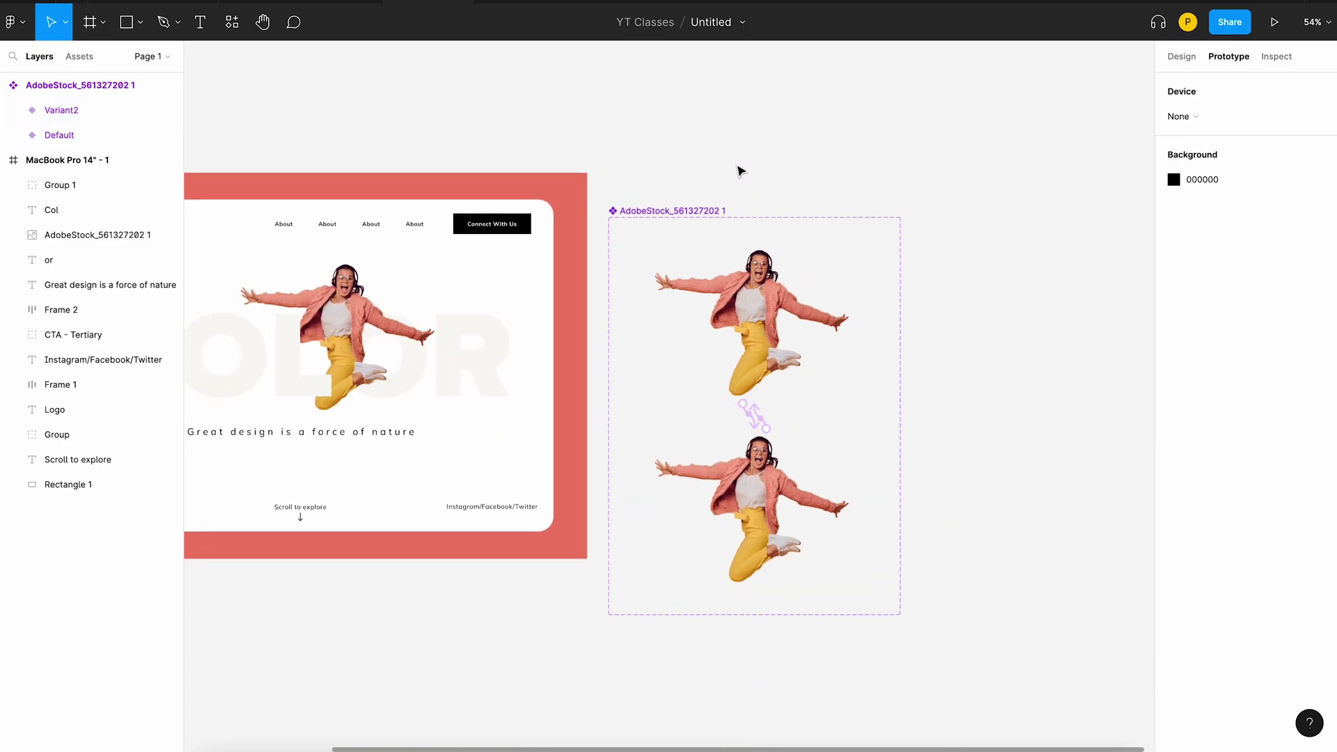
Enlarge the Variant2 jumping-woman image from 576×384 to about 618×412.
{"action": "left_click", "coordinate": [774, 487]}
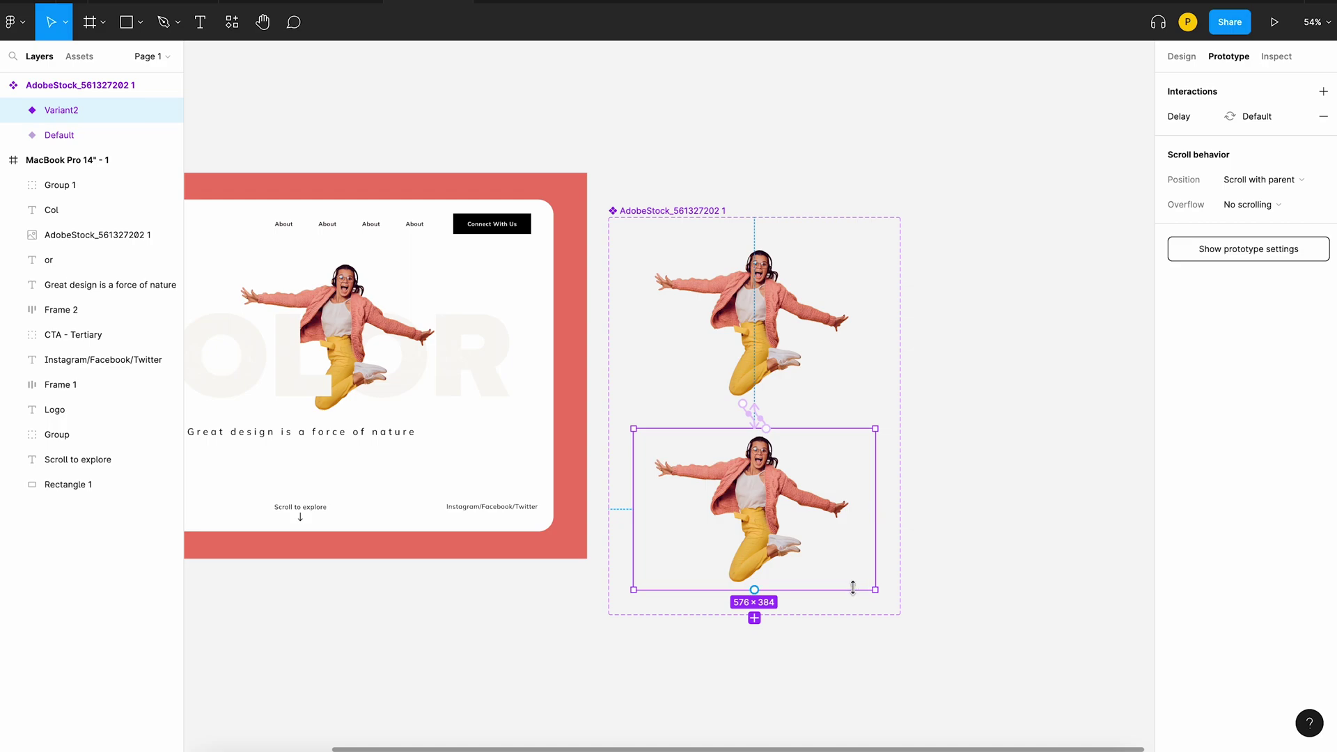
{"action": "left_click_drag", "start_coordinate": [873, 590], "coordinate": [896, 605]}
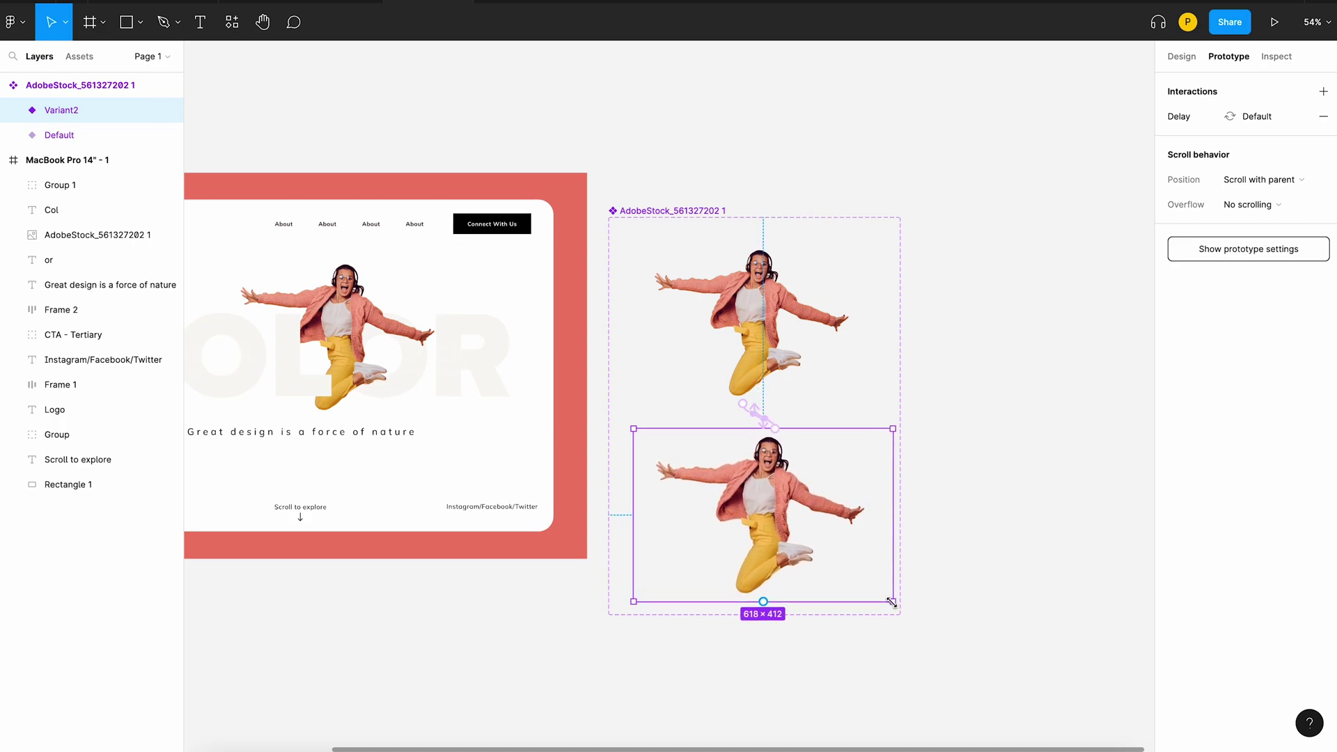
{"action": "left_click", "coordinate": [738, 176]}
{"action": "scroll", "coordinate": [696, 173], "scroll_direction": "down", "scroll_amount": 2, "text": "ctrl"}
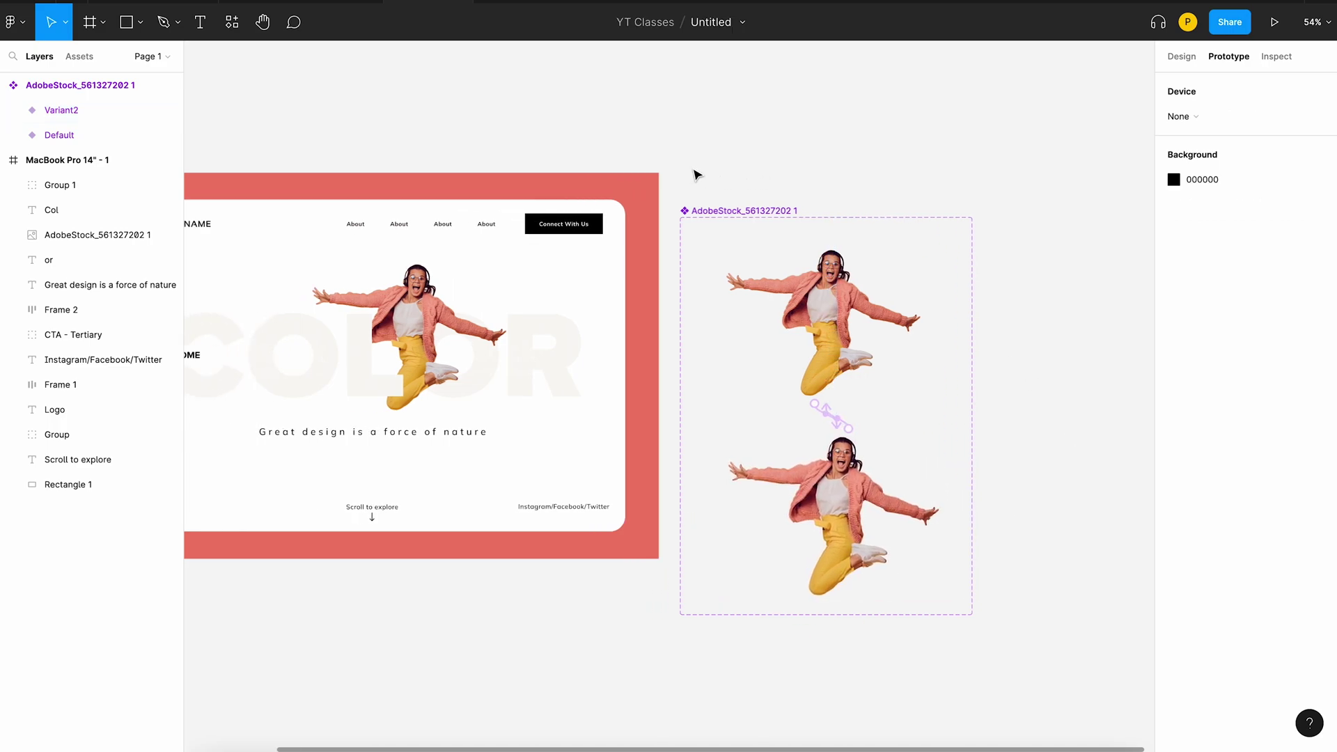
{"action": "scroll", "coordinate": [648, 209], "scroll_direction": "right", "scroll_amount": 2}
{"action": "scroll", "coordinate": [564, 224], "scroll_direction": "down", "scroll_amount": 1, "text": "ctrl"}
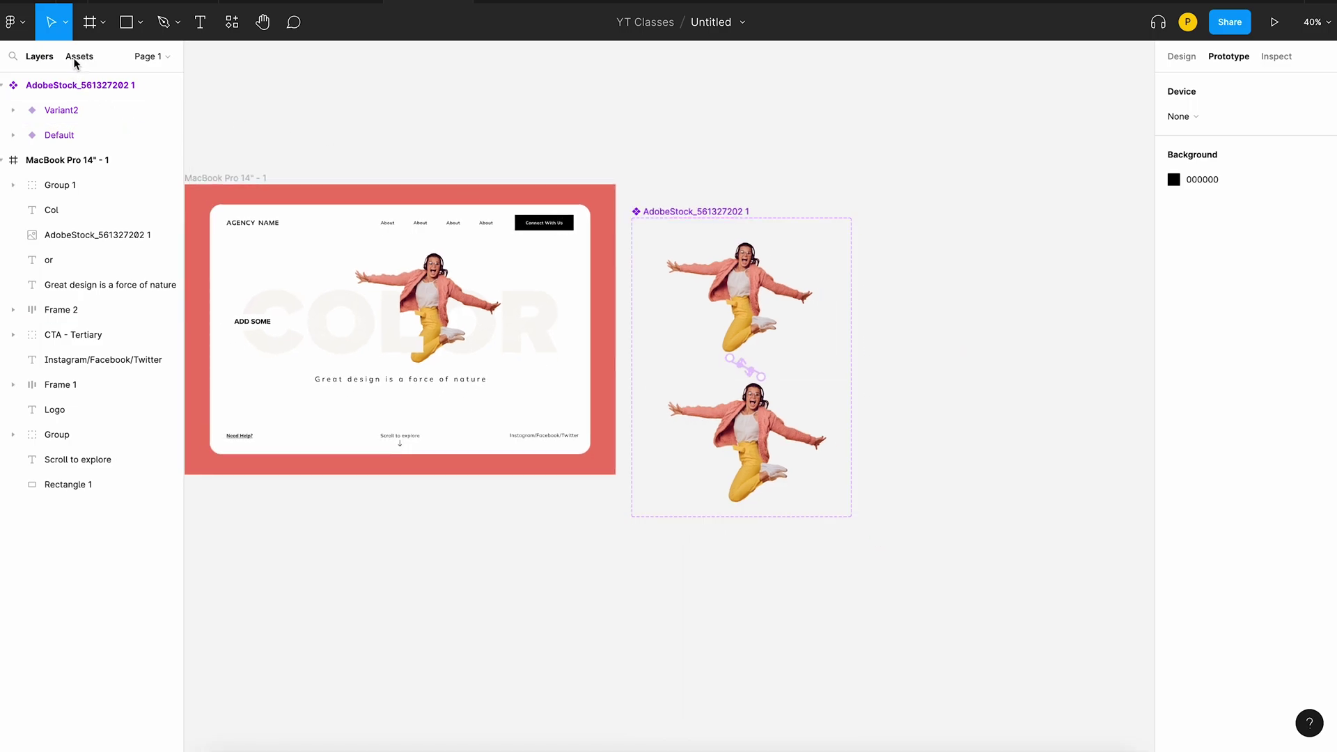
Place a jumping-woman component instance from Assets beside the hero jumper photo.
{"action": "left_click", "coordinate": [78, 56]}
{"action": "mouse_move", "coordinate": [35, 197]}
{"action": "left_mouse_down"}
{"action": "mouse_move", "coordinate": [450, 108]}
{"action": "mouse_move", "coordinate": [393, 315]}
{"action": "left_mouse_up"}
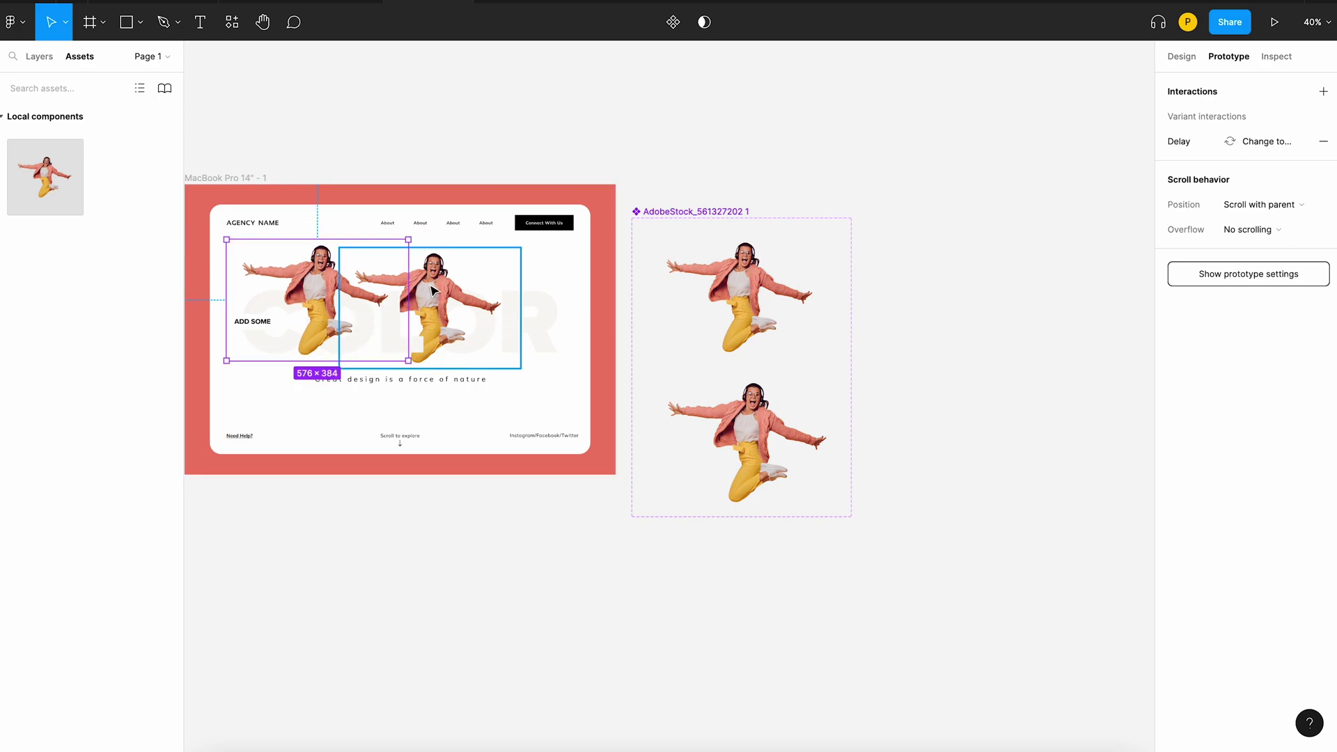
{"action": "scroll", "coordinate": [306, 278], "scroll_direction": "up", "scroll_amount": 2, "text": "ctrl"}
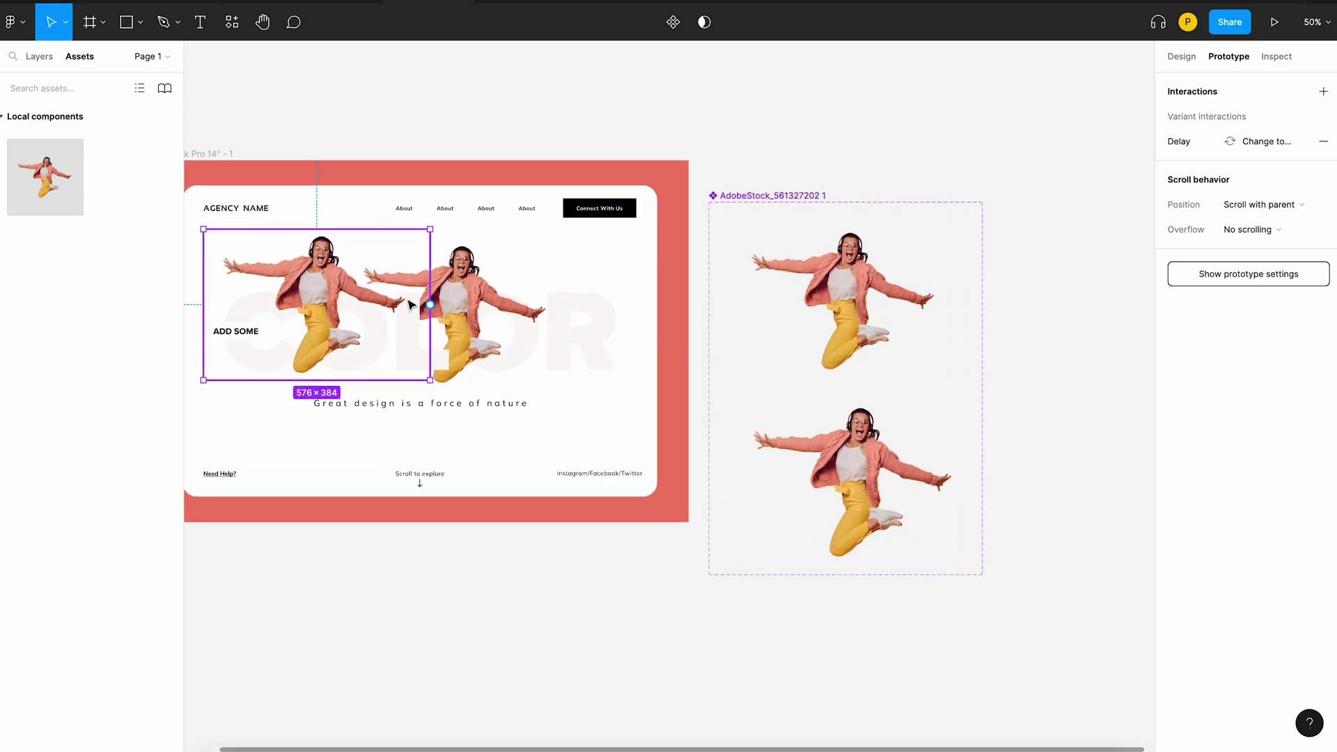
{"action": "key", "text": "Delete"}
{"action": "left_click", "coordinate": [473, 299]}
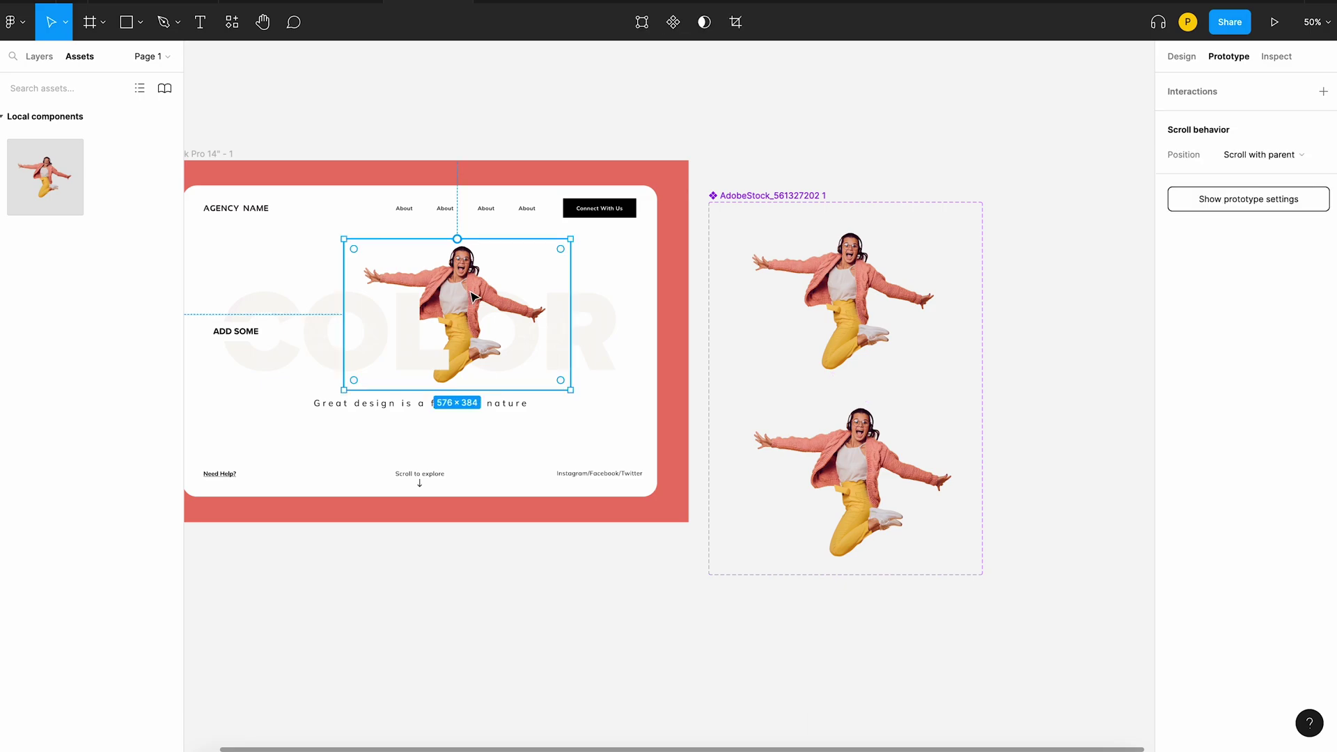
{"action": "mouse_move", "coordinate": [473, 298]}
{"action": "left_mouse_down", "text": "alt"}
{"action": "mouse_move", "coordinate": [336, 279]}
{"action": "mouse_move", "coordinate": [502, 277]}
{"action": "left_mouse_up", "text": "alt"}
Delete the static jumper photo and centre the component instance over the COLOR headline.
{"action": "scroll", "coordinate": [336, 278], "scroll_direction": "up", "scroll_amount": 5, "text": "ctrl"}
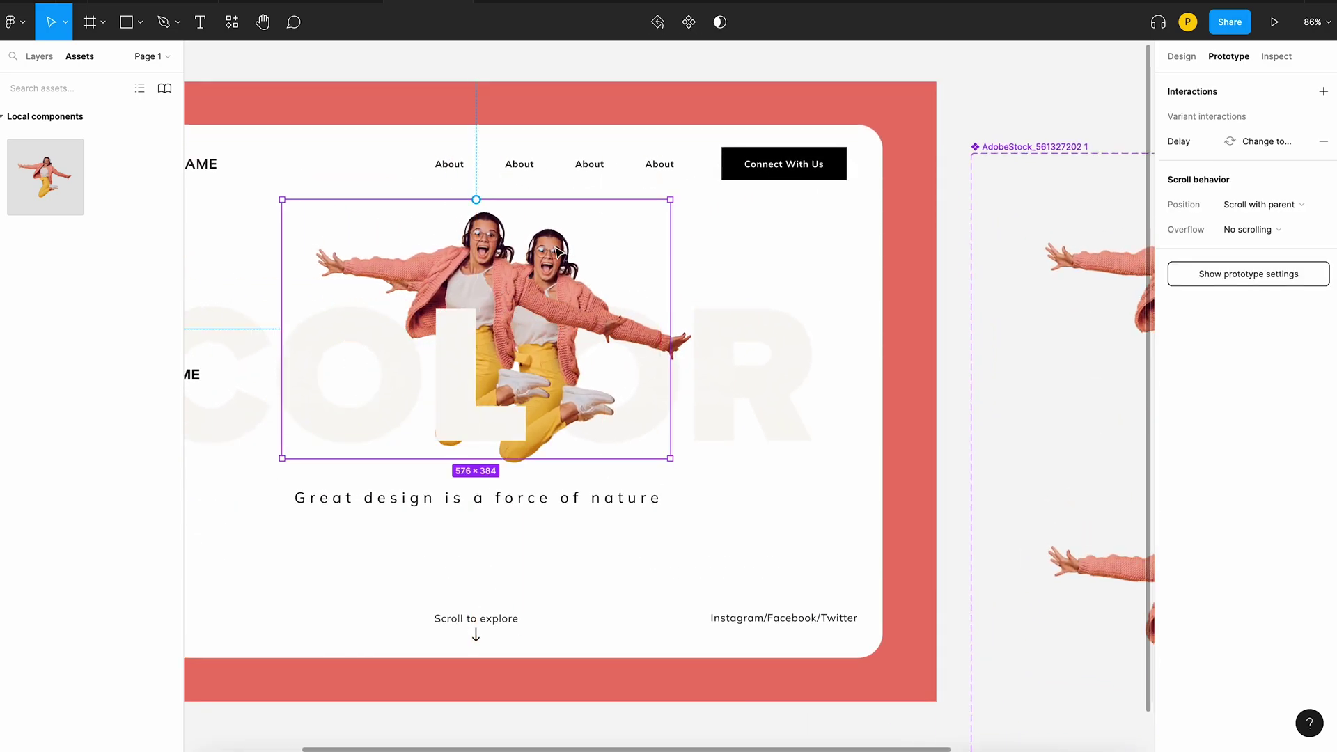
{"action": "left_click", "coordinate": [683, 344]}
{"action": "key", "text": "Delete"}
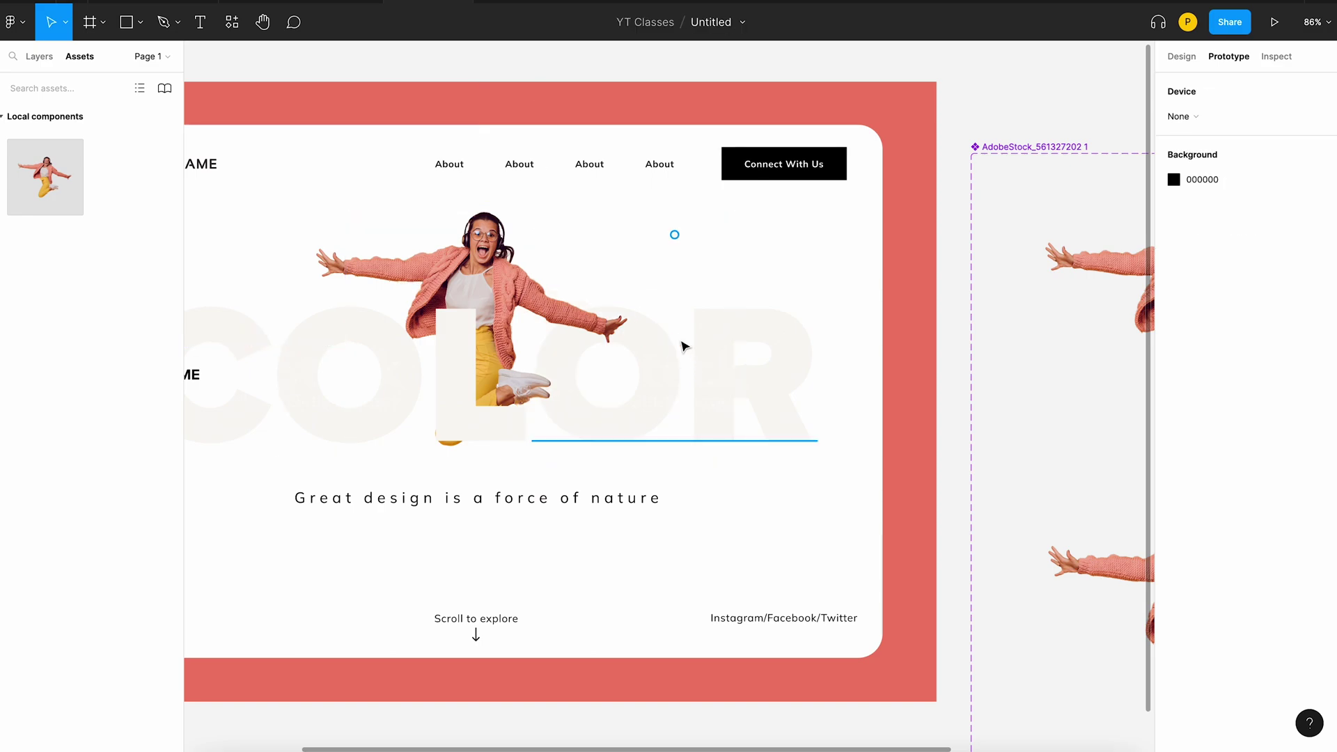
{"action": "left_click_drag", "start_coordinate": [515, 268], "coordinate": [537, 237]}
{"action": "scroll", "coordinate": [565, 355], "scroll_direction": "down", "scroll_amount": 3}
{"action": "left_click", "coordinate": [492, 141]}
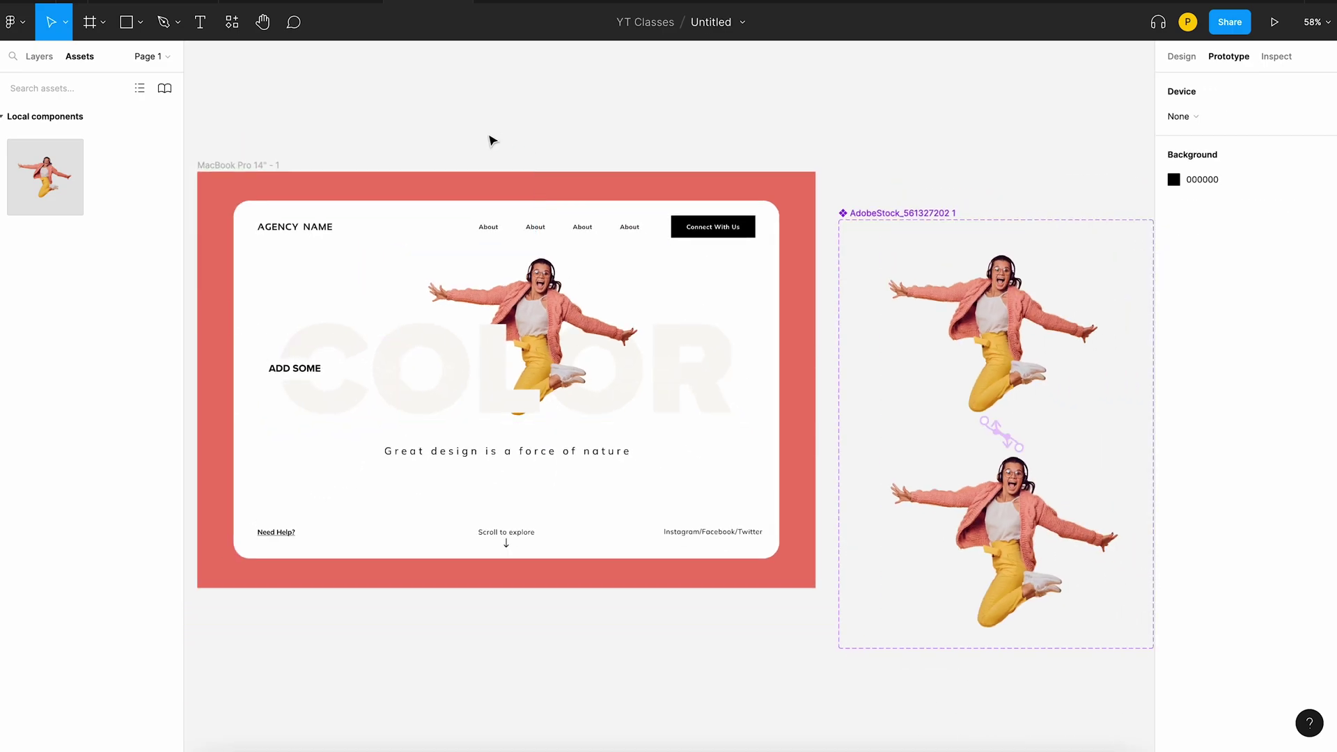
{"action": "scroll", "coordinate": [473, 145], "scroll_direction": "left", "scroll_amount": 2}
{"action": "left_click", "coordinate": [304, 167]}
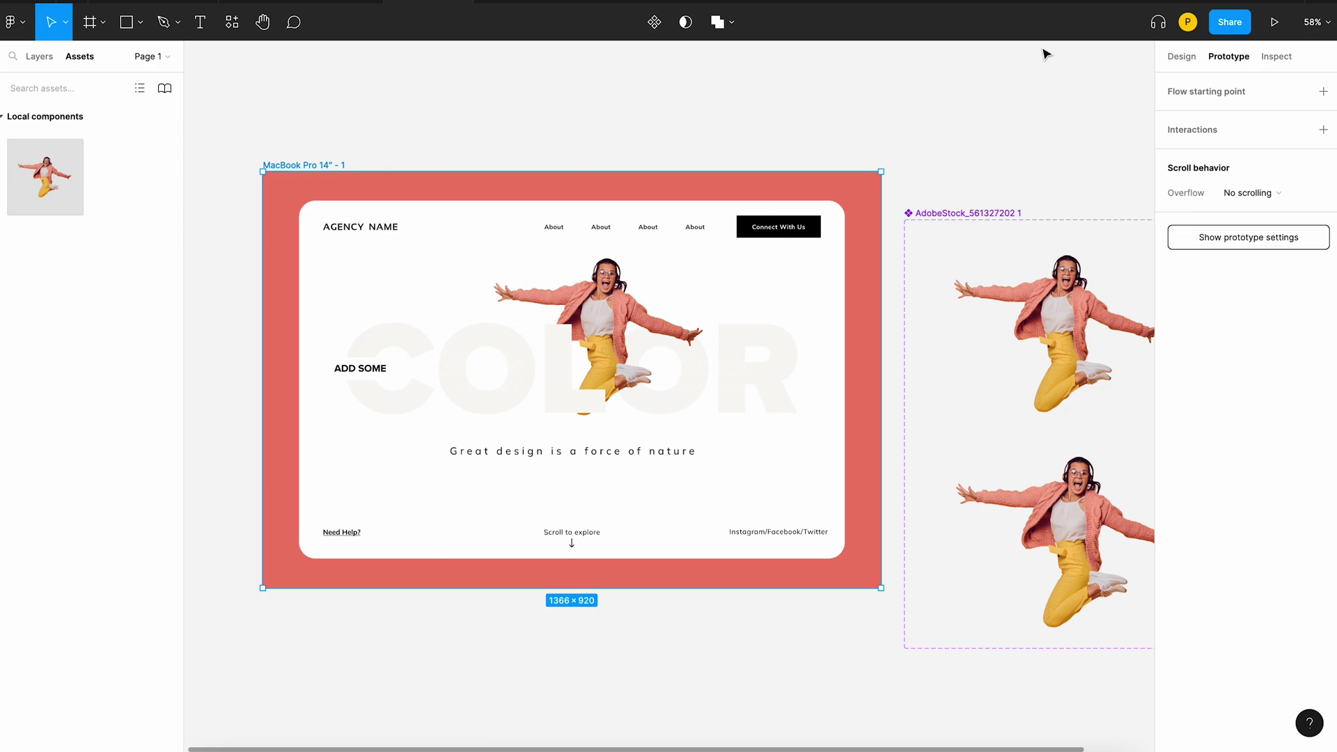
{"action": "left_click", "coordinate": [1274, 22]}
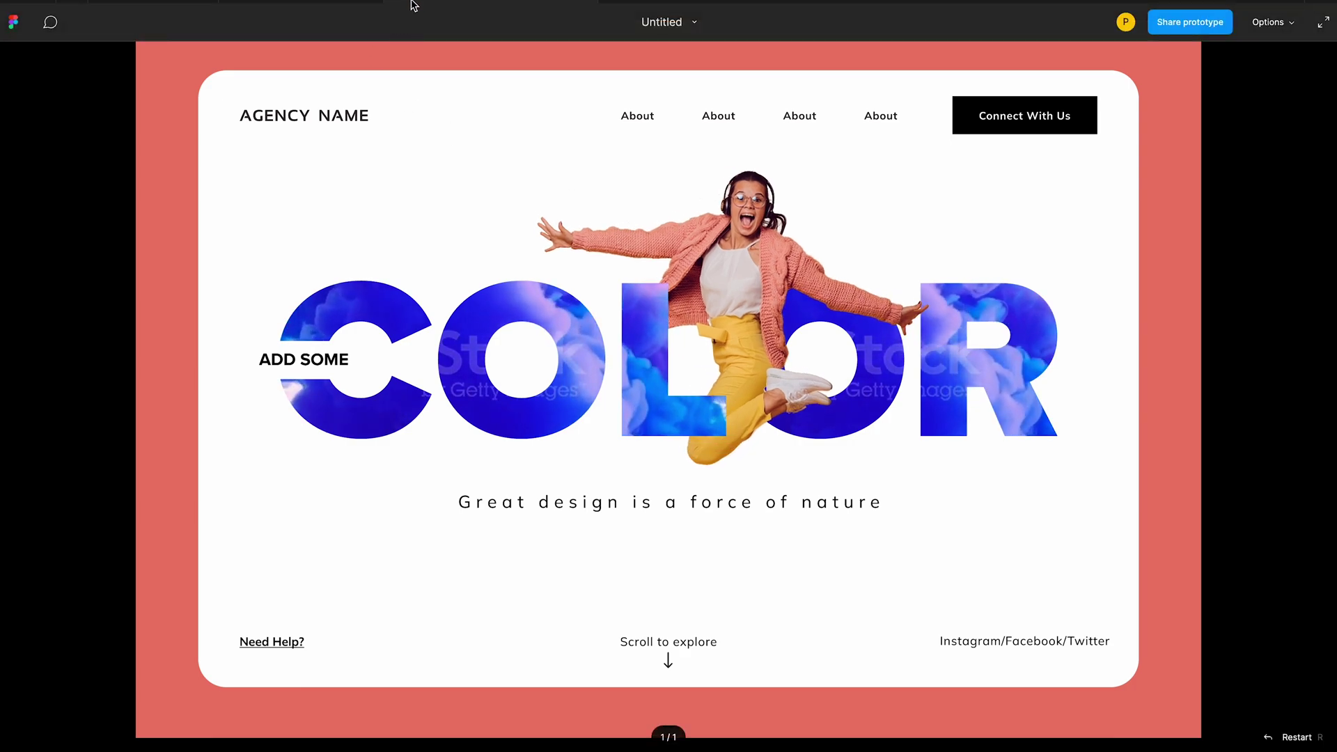
Return to the editor and inspect the Default jumper variant's return interaction.
{"action": "left_click", "coordinate": [413, 5]}
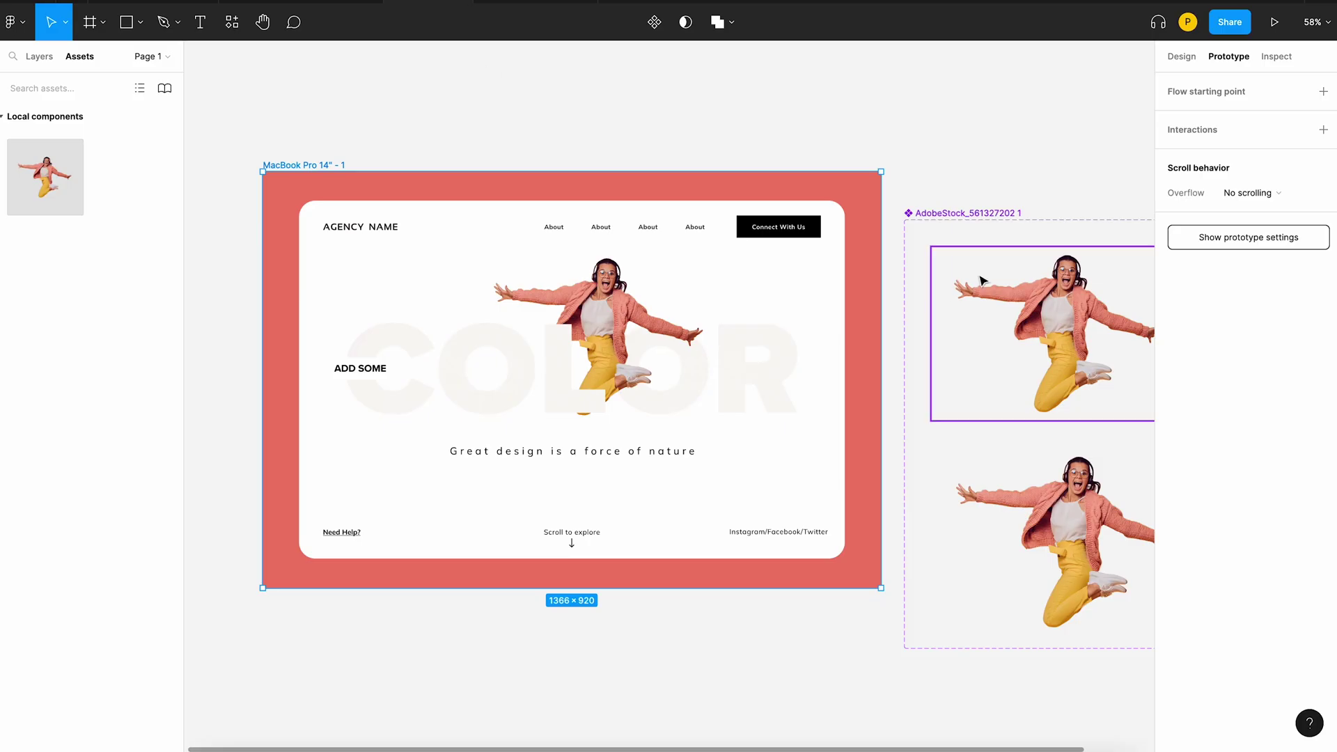
{"action": "scroll", "coordinate": [1010, 306], "scroll_direction": "right", "scroll_amount": 5}
{"action": "left_click", "coordinate": [851, 334]}
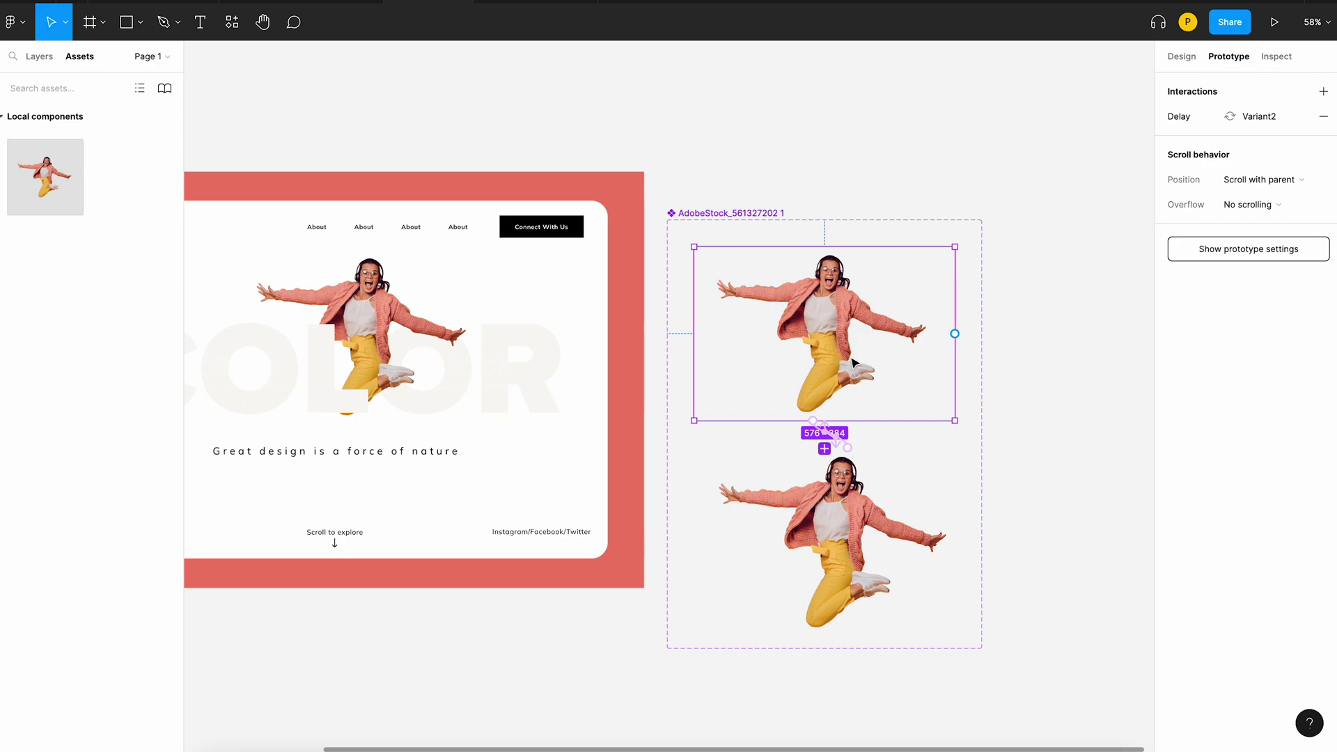
{"action": "left_click_drag", "start_coordinate": [828, 434], "coordinate": [826, 429]}
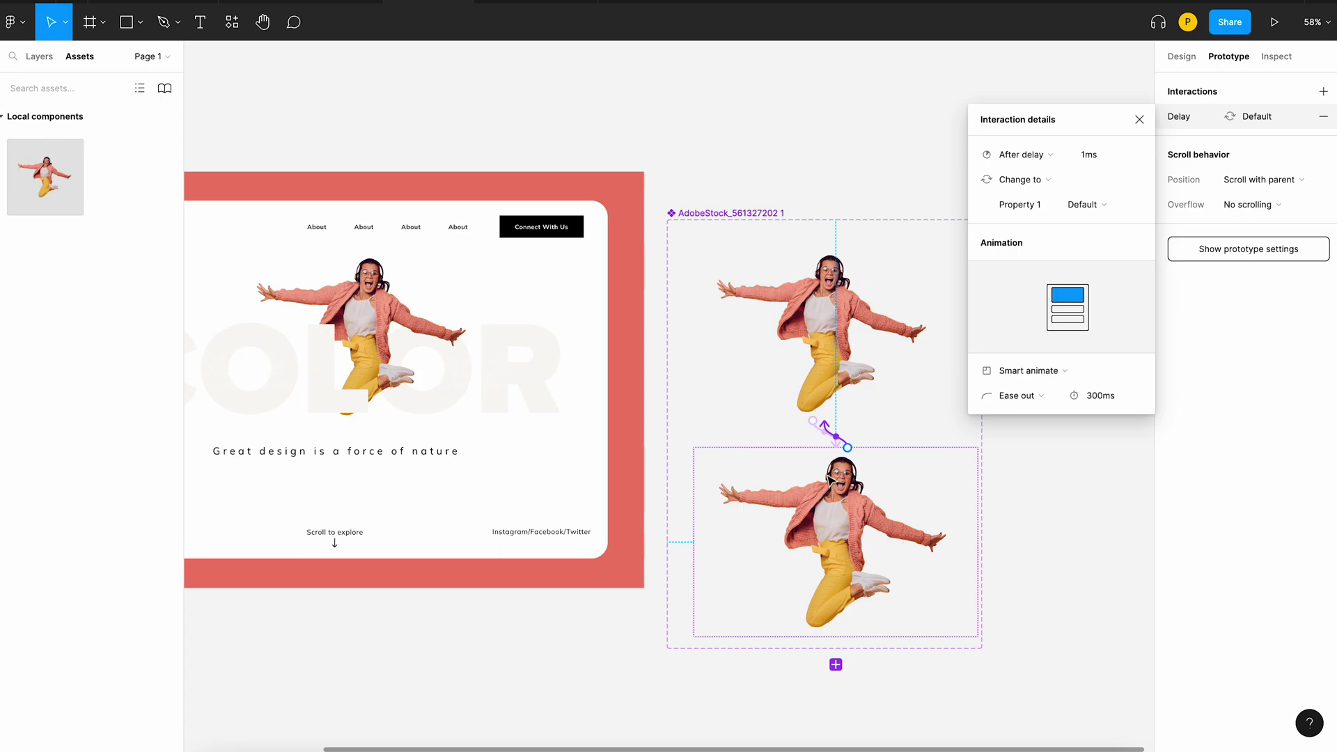
{"action": "left_click_drag", "start_coordinate": [817, 434], "coordinate": [839, 440]}
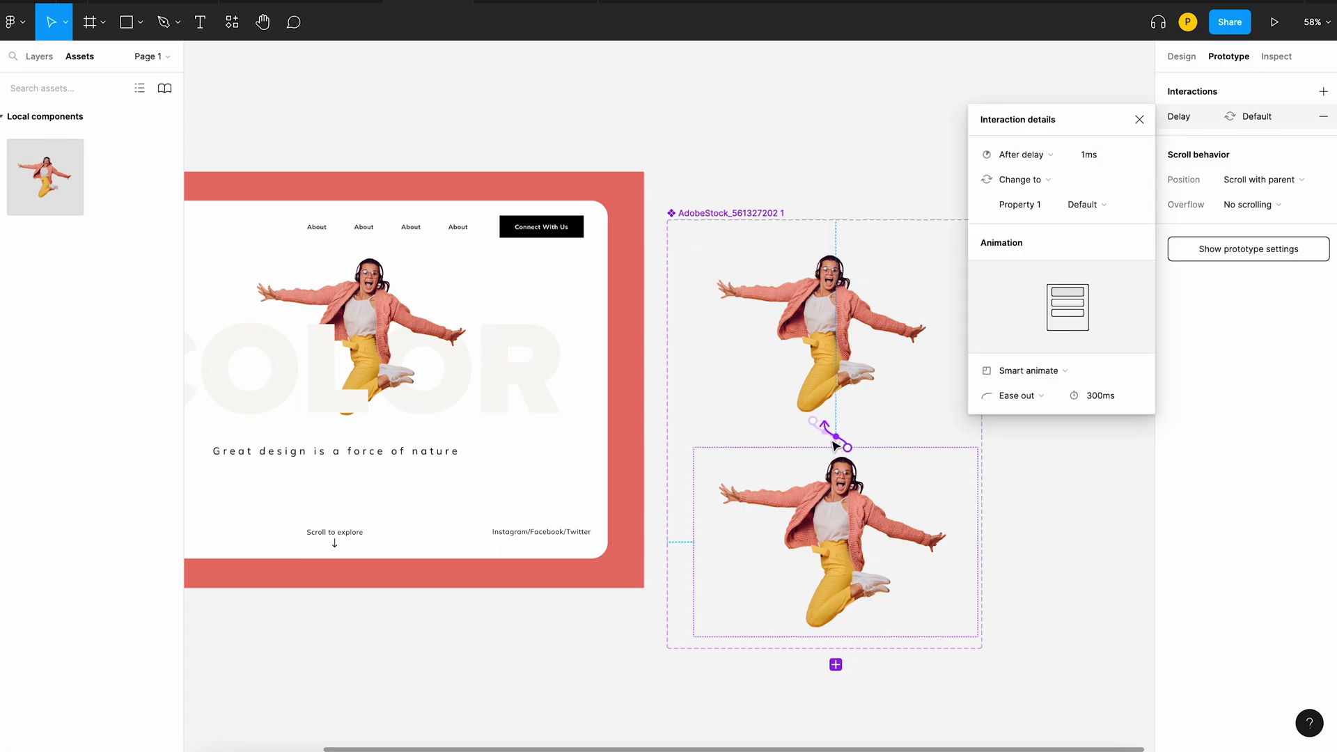
{"action": "scroll", "coordinate": [835, 431], "scroll_direction": "up", "scroll_amount": 2}
{"action": "scroll", "coordinate": [821, 390], "scroll_direction": "up", "scroll_amount": 8}
Link Default to Variant2 after a 1ms delay with a 2000ms Smart Animate, then preview.
{"action": "left_click_drag", "start_coordinate": [812, 346], "coordinate": [816, 348]}
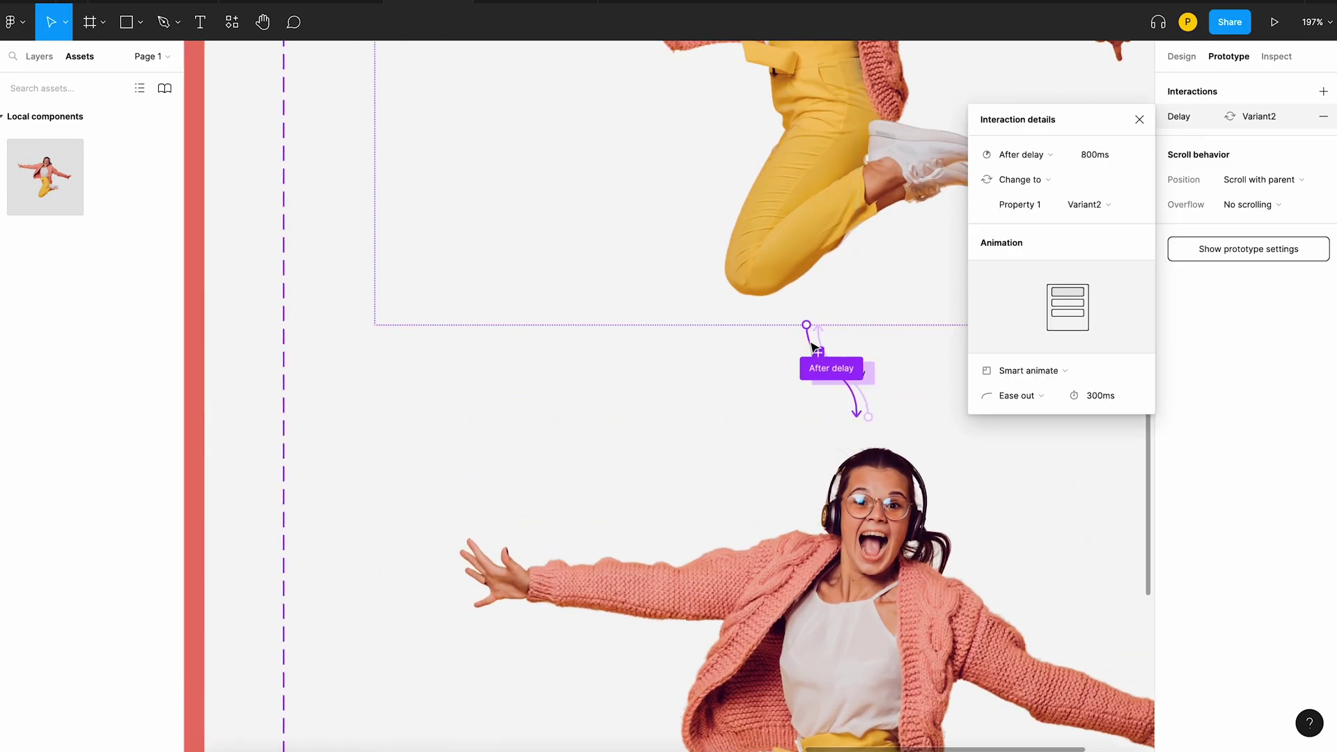
{"action": "type", "text": "1"}
{"action": "key", "text": "Return"}
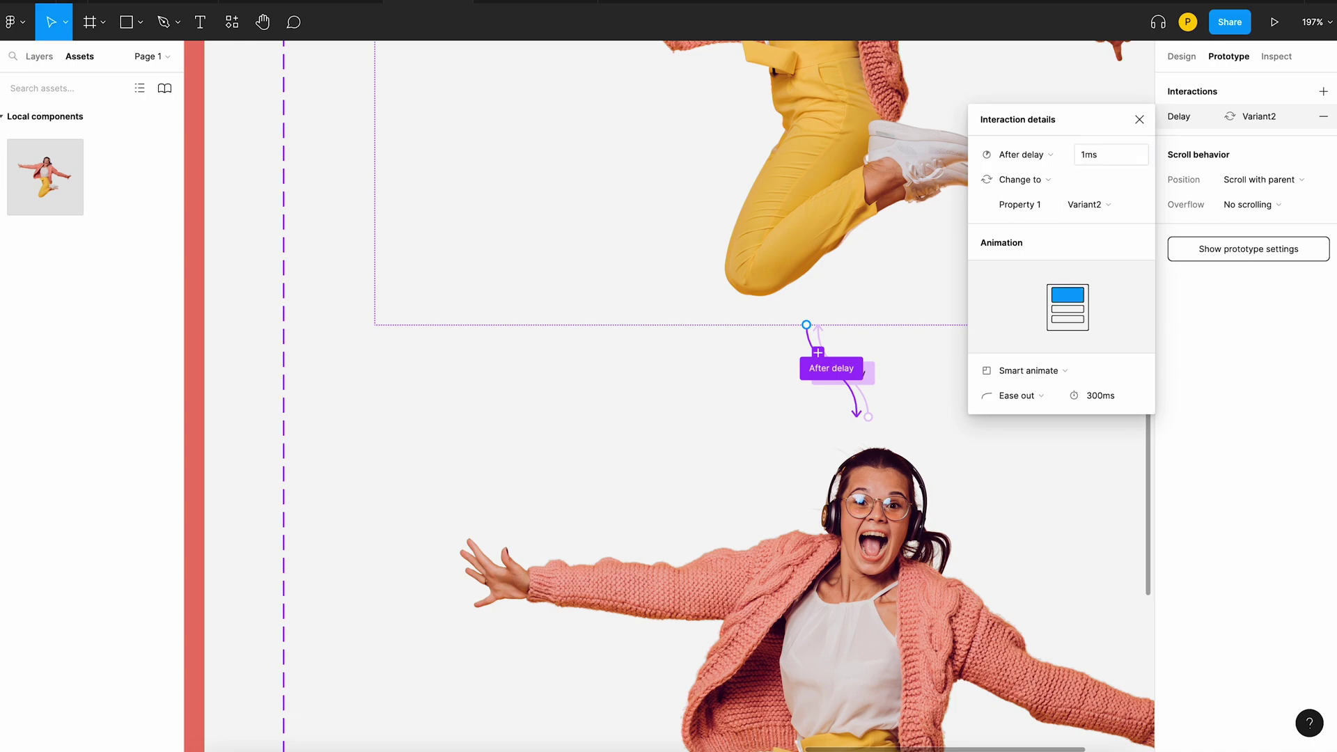
{"action": "left_click", "coordinate": [1093, 402]}
{"action": "key", "text": "Return"}
{"action": "scroll", "coordinate": [679, 394], "scroll_direction": "down", "scroll_amount": 10}
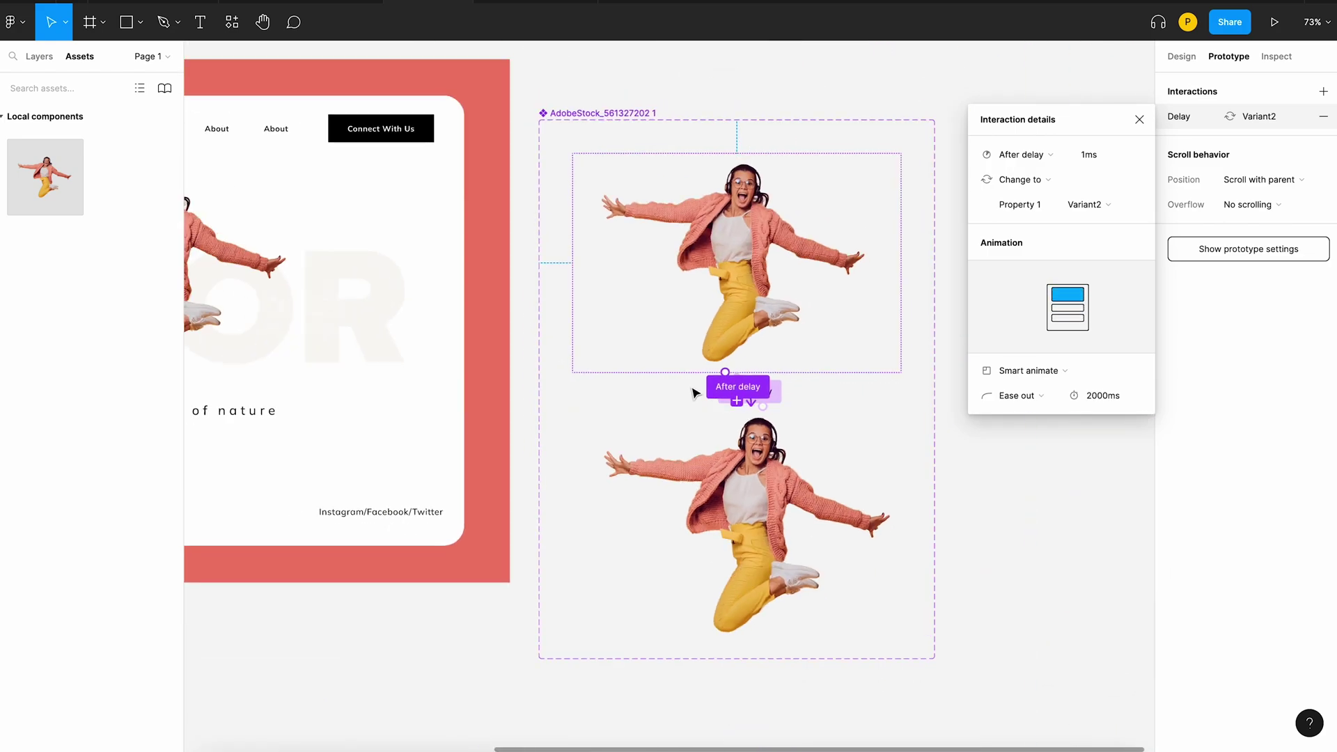
{"action": "left_click", "coordinate": [1274, 22]}
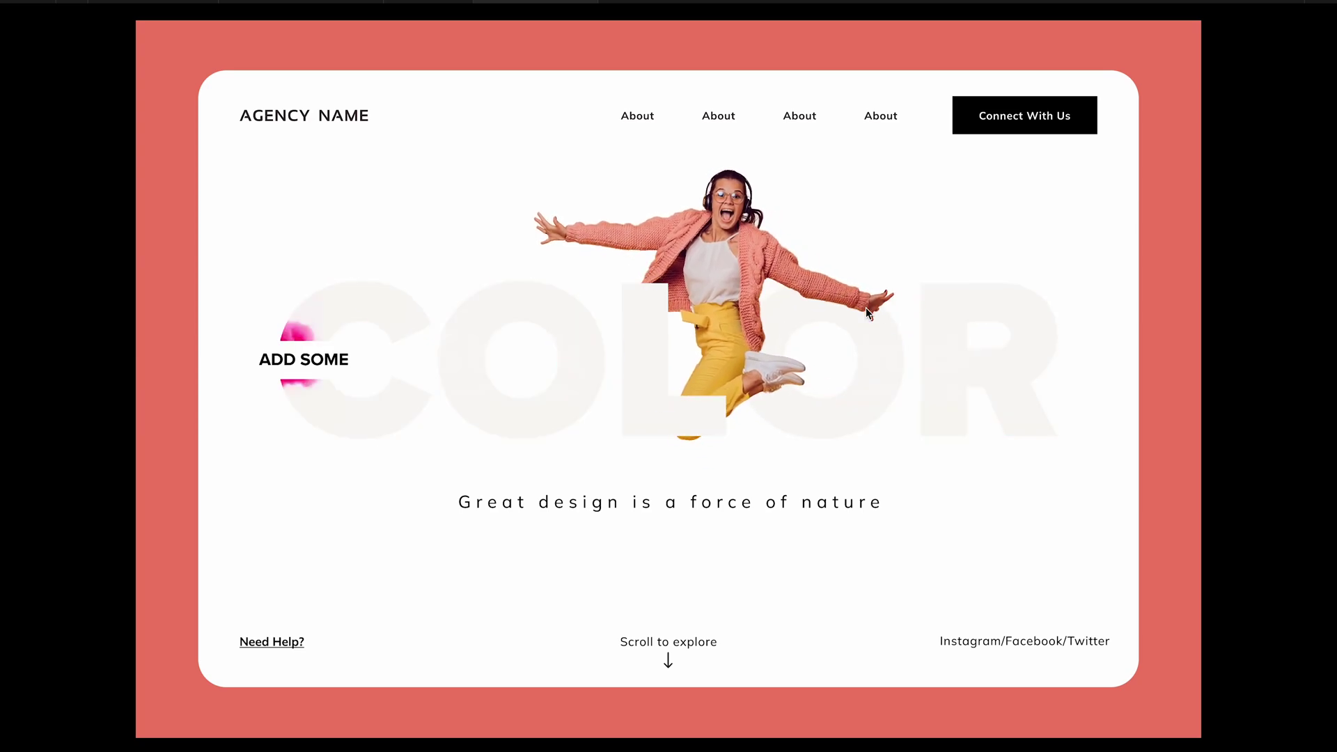
Exit the prototype preview with Esc to get back to the Figma editor.
{"action": "key", "text": "Escape"}
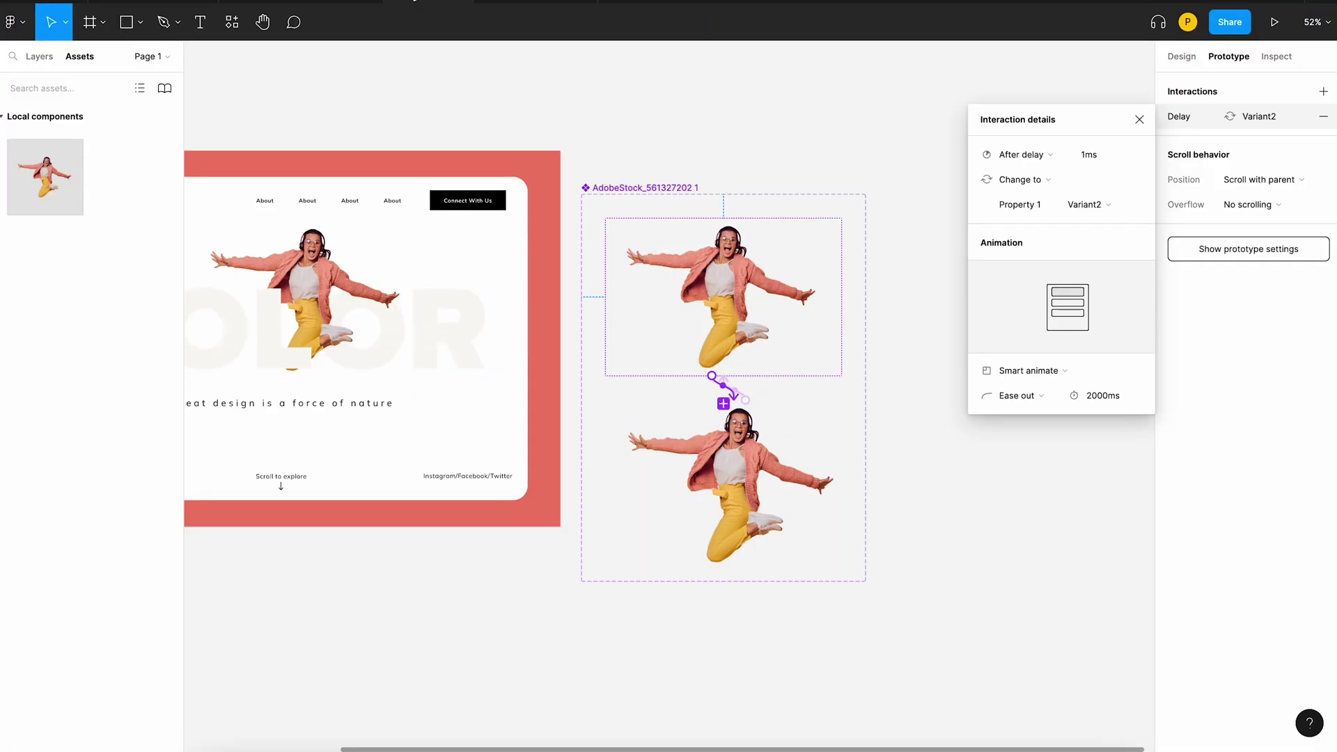
Change the Variant2-to-Default Smart Animate duration from 300ms to 2000ms.
{"action": "scroll", "coordinate": [713, 383], "scroll_direction": "up", "scroll_amount": 5}
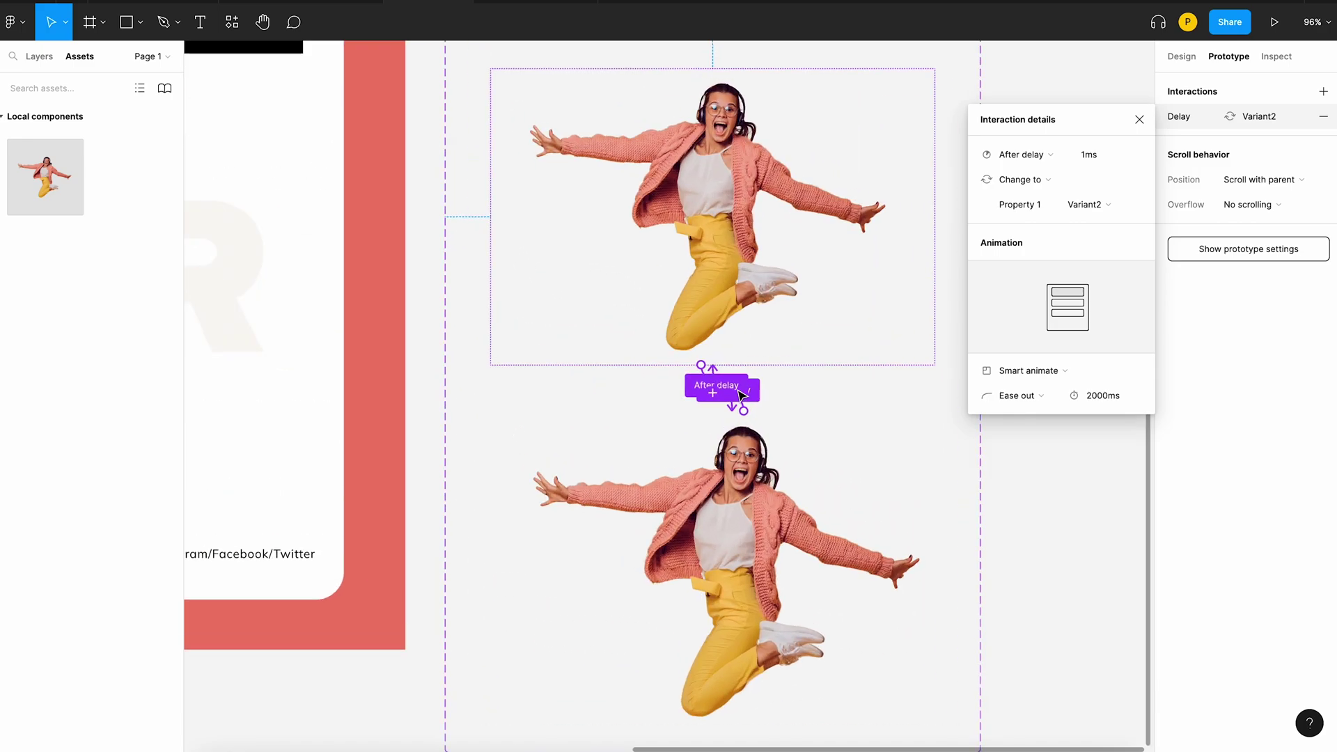
{"action": "left_click", "coordinate": [705, 367]}
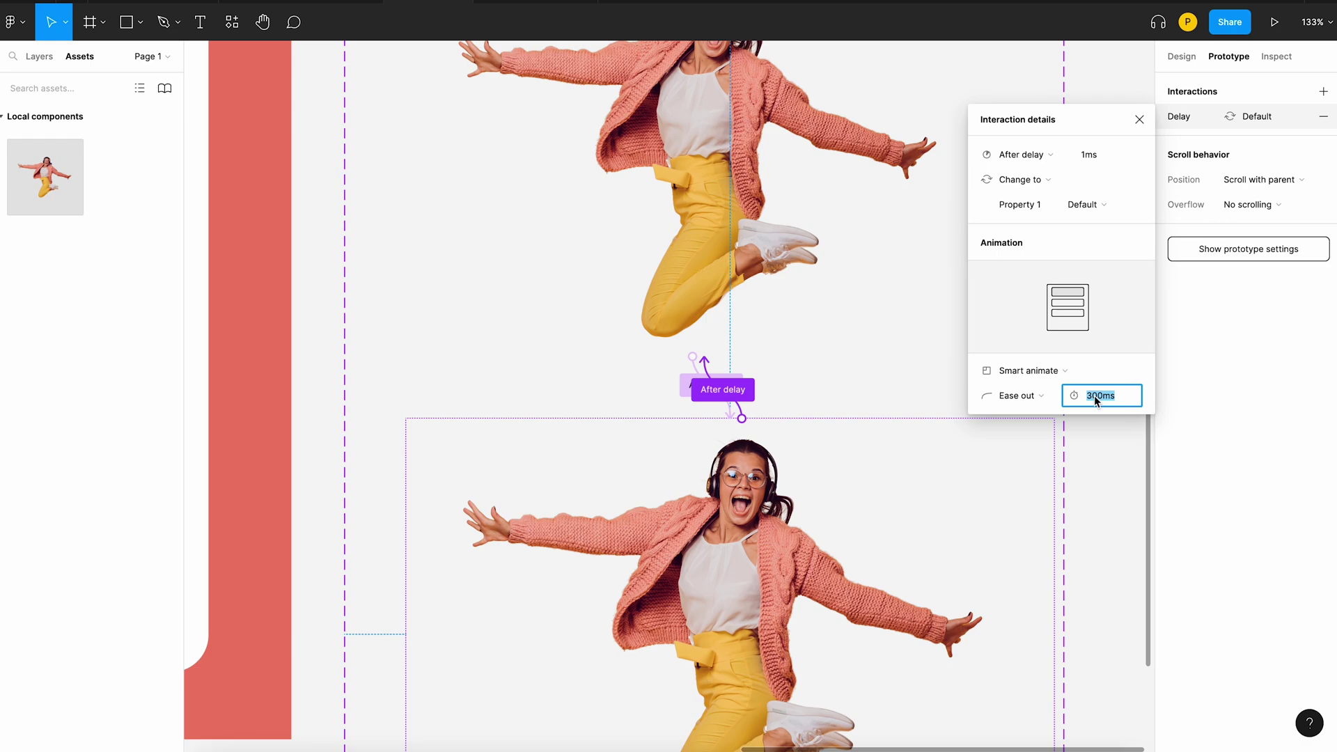
{"action": "type", "text": "2000"}
{"action": "key", "text": "Return"}
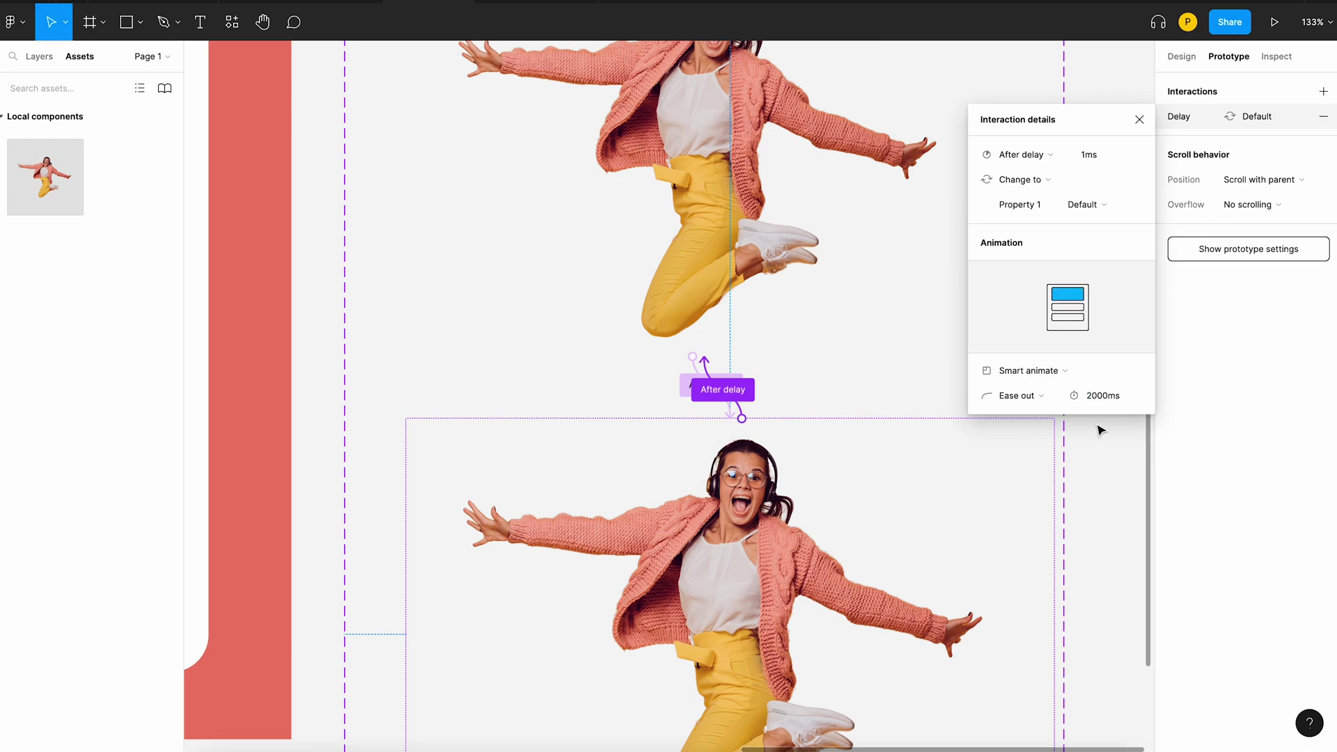
{"action": "scroll", "coordinate": [903, 455], "scroll_direction": "down", "scroll_amount": 5}
{"action": "scroll", "coordinate": [761, 218], "scroll_direction": "right", "scroll_amount": 2}
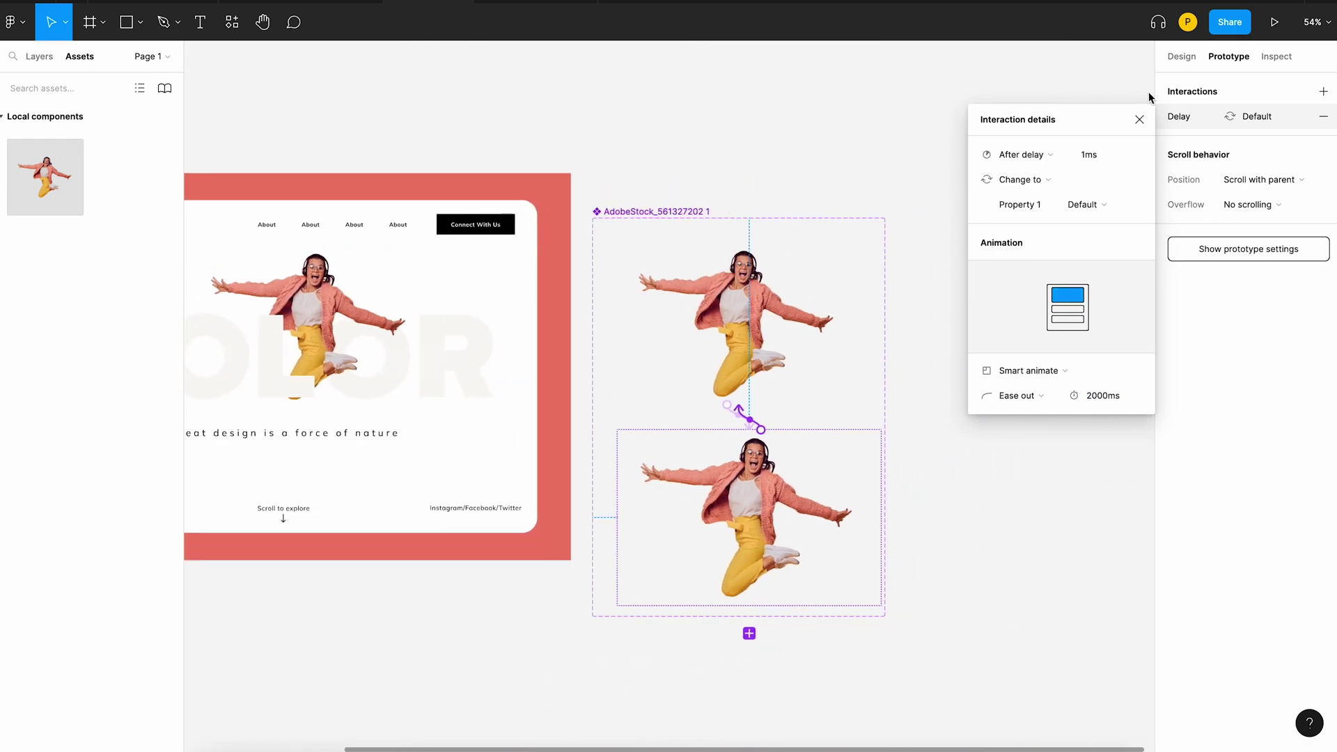
Present the prototype to watch the smoke-filled COLOR headline and the slower jumper animation.
{"action": "left_click", "coordinate": [1275, 26]}
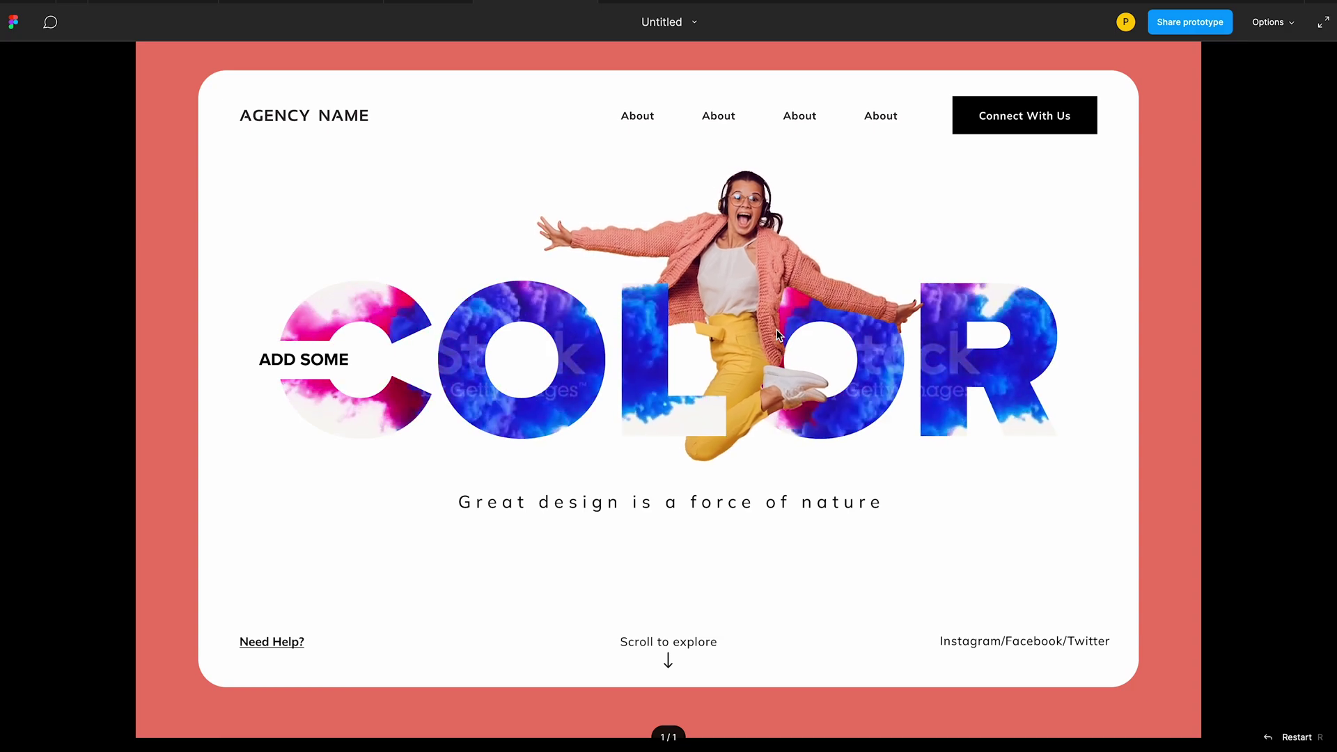